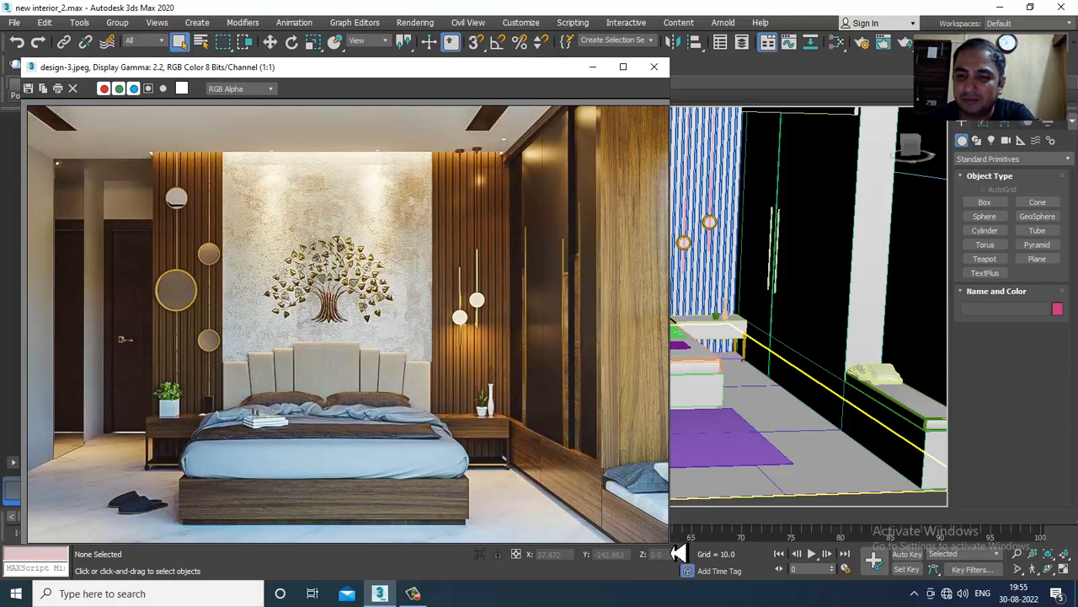
Shrink the reference bedroom image window and place it beside the matching perspective view of the modelled room.
drag(678, 554, 452, 497)
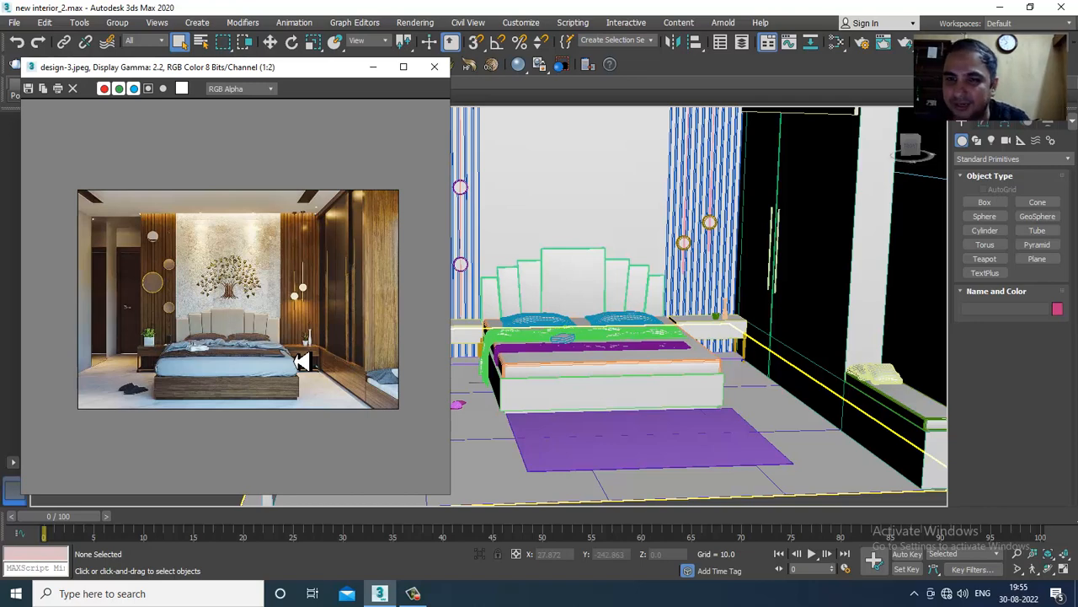
alt+middle_drag(646, 325, 646, 349)
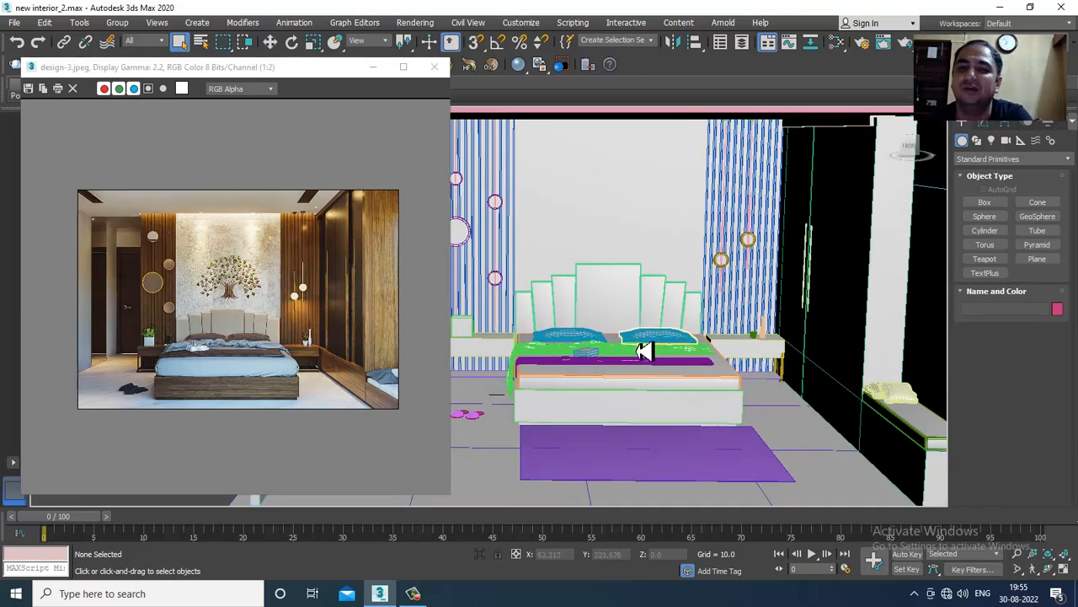
drag(278, 69, 211, 62)
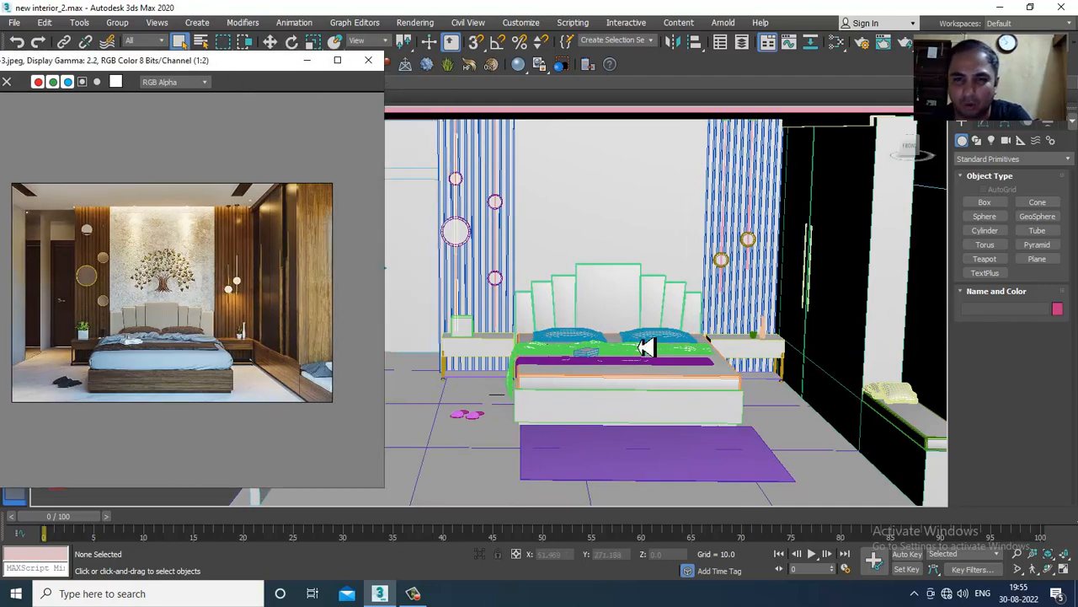
alt+middle_drag(807, 378, 726, 359)
scroll(739, 355, up, 4)
scroll(763, 347, down, 3)
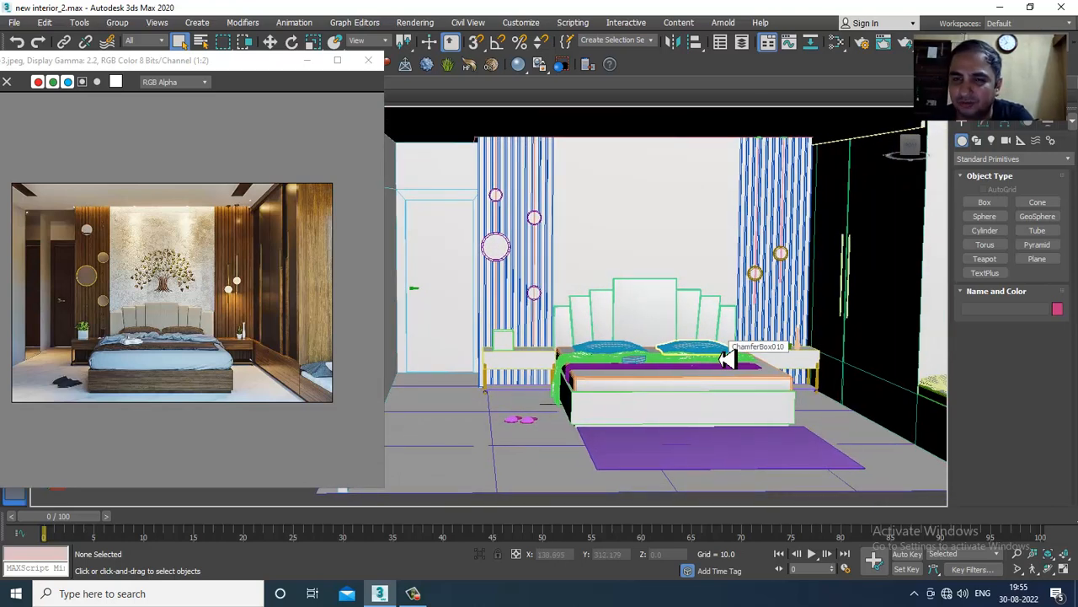
alt+middle_drag(734, 353, 775, 364)
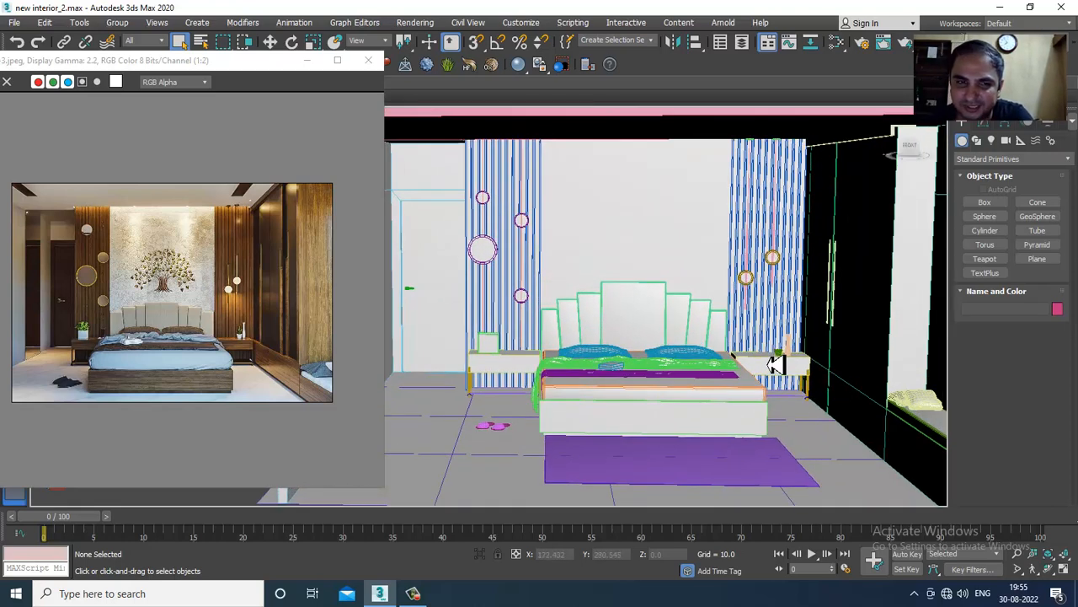
Set the renderer to V-Ray Next, update 1.2 in the render setup and close it.
click(414, 24)
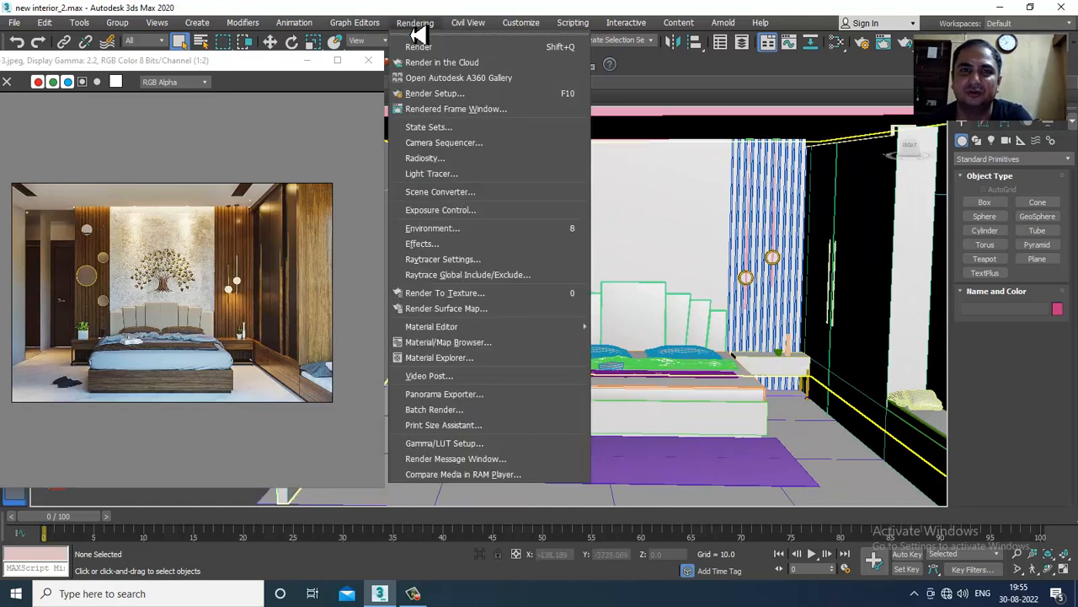
click(413, 593)
click(416, 24)
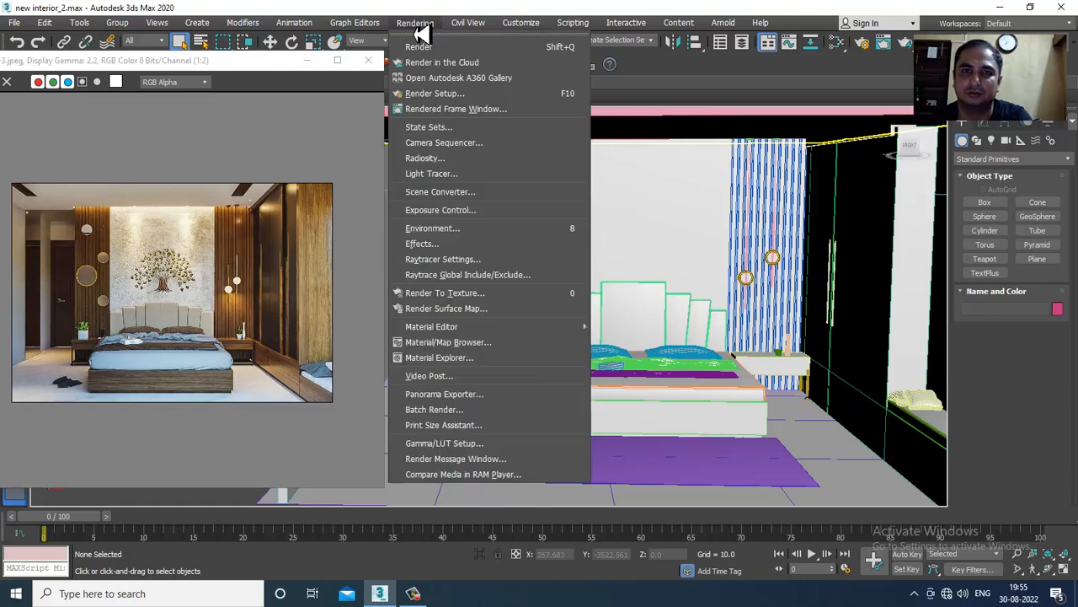
click(461, 97)
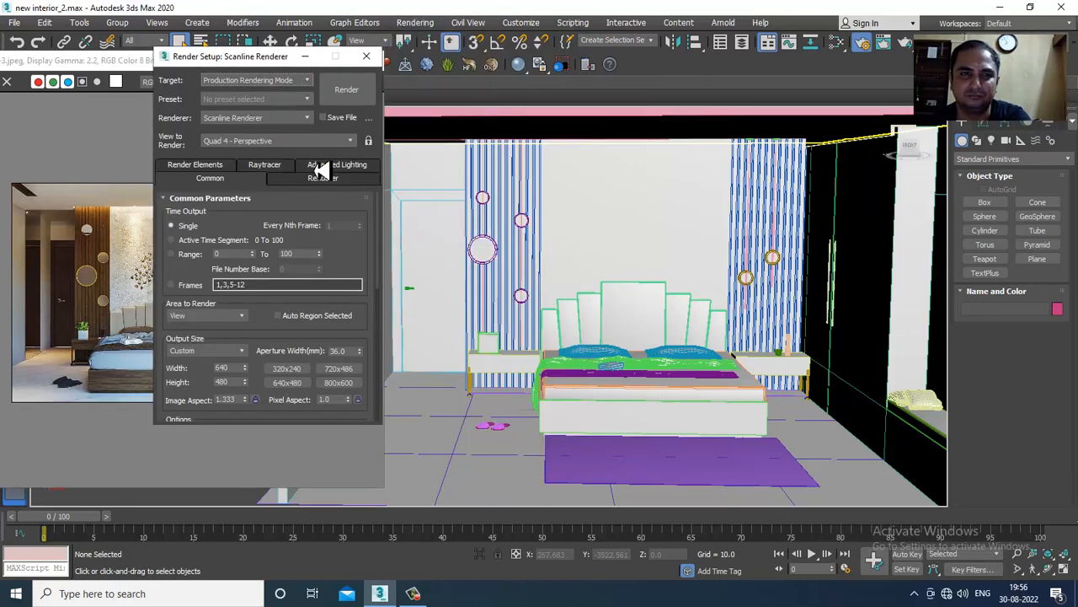
click(269, 117)
click(286, 181)
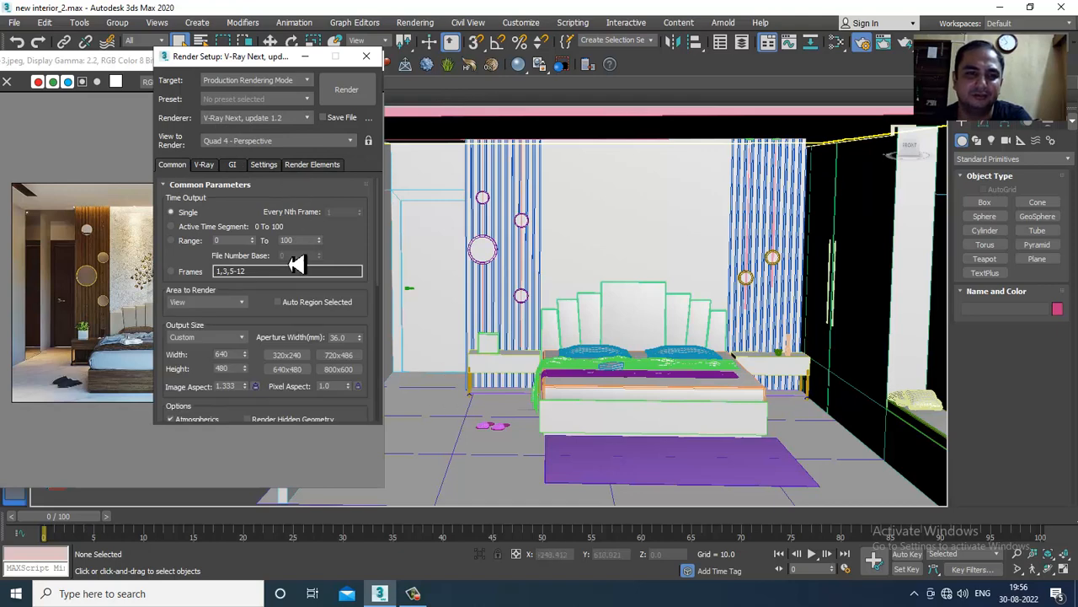
scroll(277, 354, down, 3)
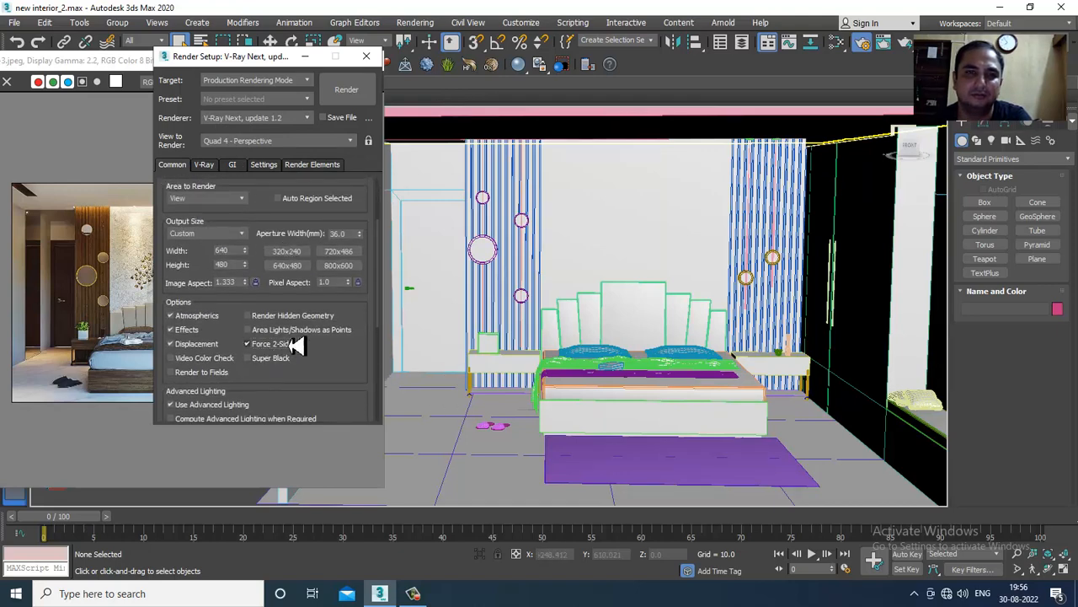
click(365, 55)
Select the floor plane, create a VRayMtl in the Slate Material Editor and open its parameters.
mouse_move(688, 340)
alt+middle_down()
mouse_move(669, 312)
mouse_move(657, 319)
mouse_move(690, 351)
alt+middle_up()
click(510, 419)
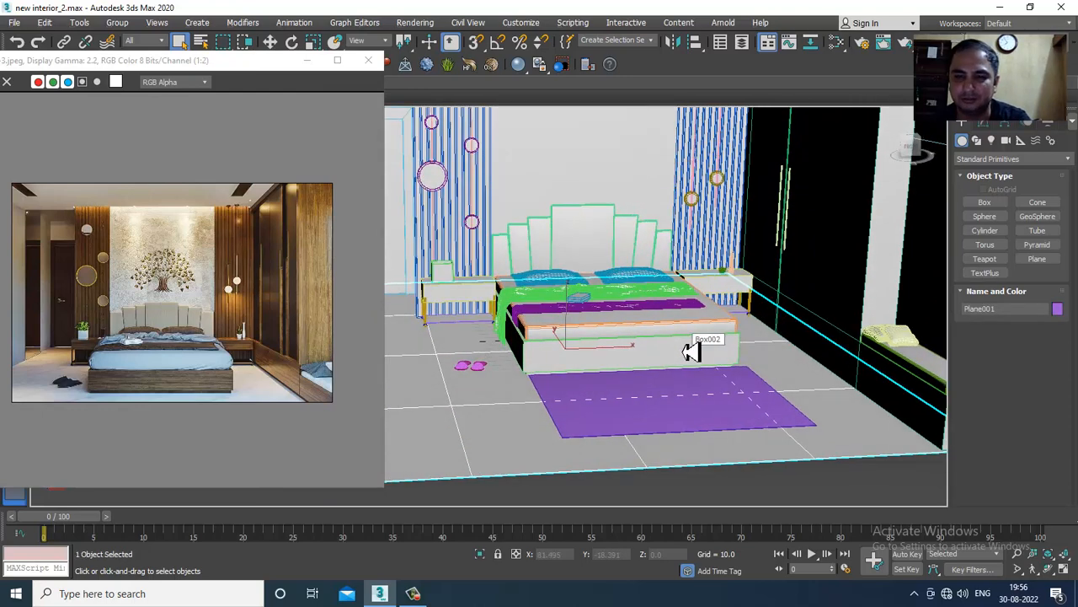
key(m)
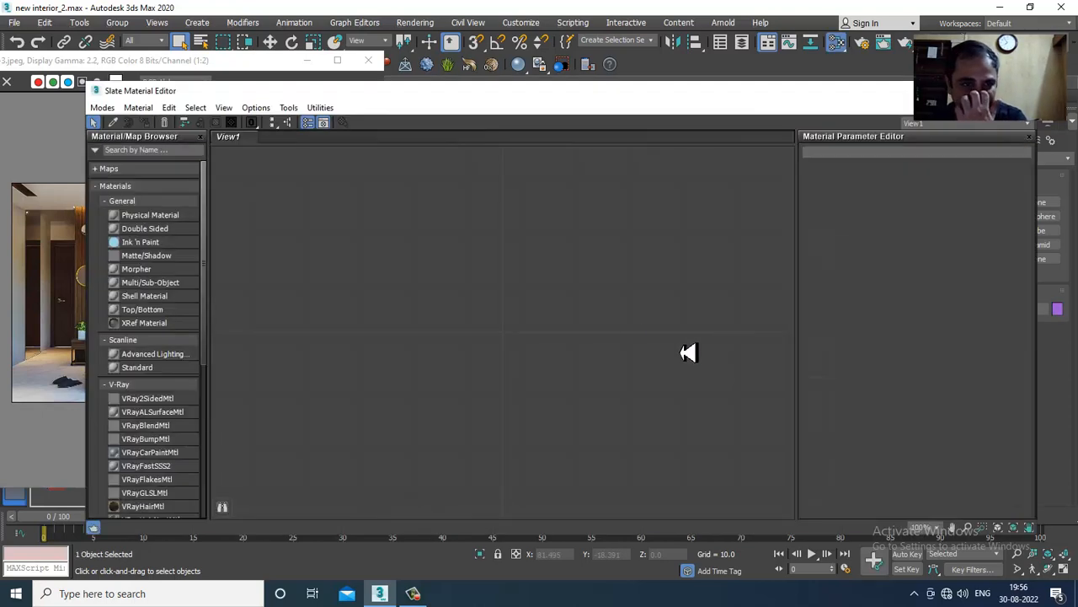
drag(205, 248, 206, 295)
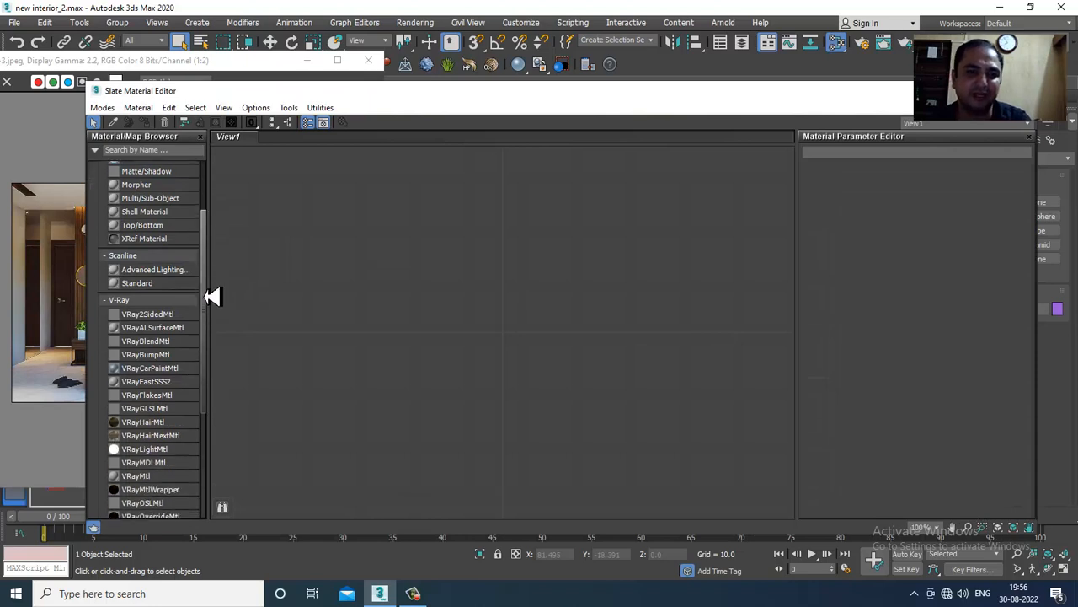
drag(384, 217, 384, 216)
double_click(382, 215)
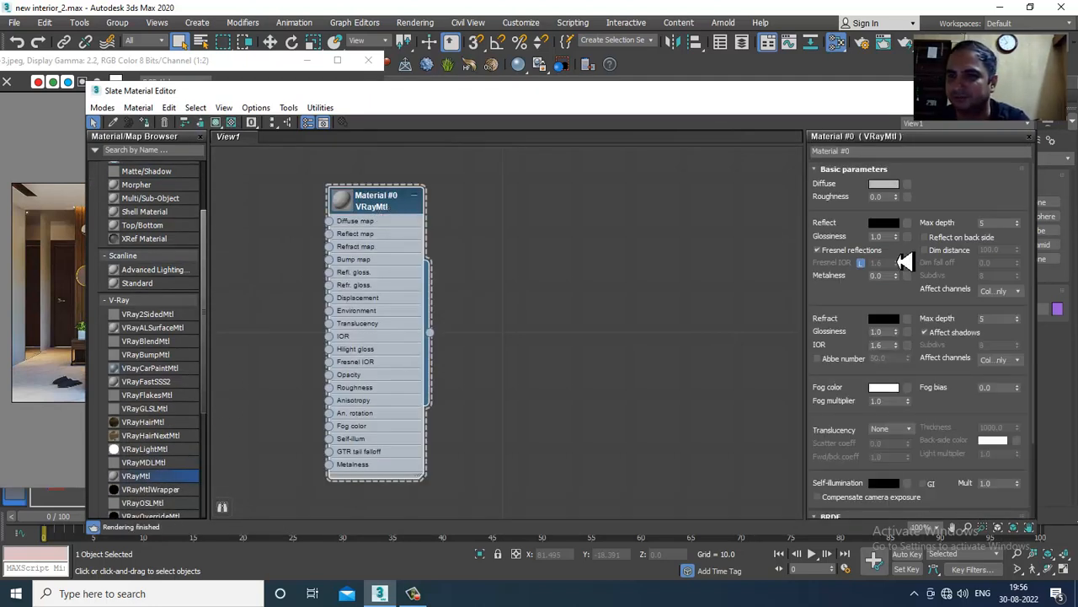
Choose a Bitmap as the diffuse map of the new VRayMtl.
click(912, 194)
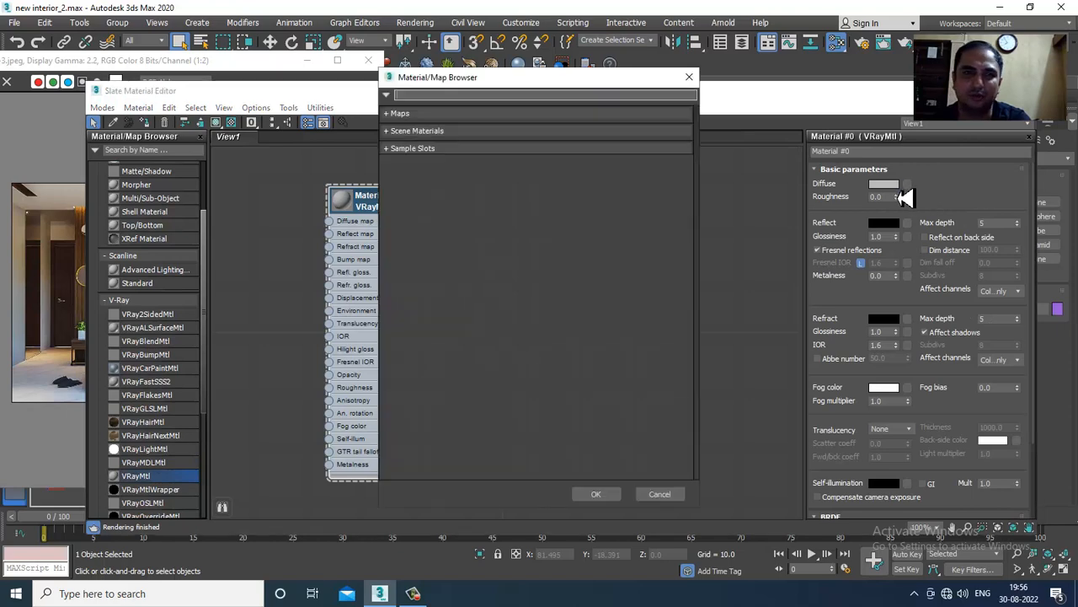
click(394, 115)
click(413, 145)
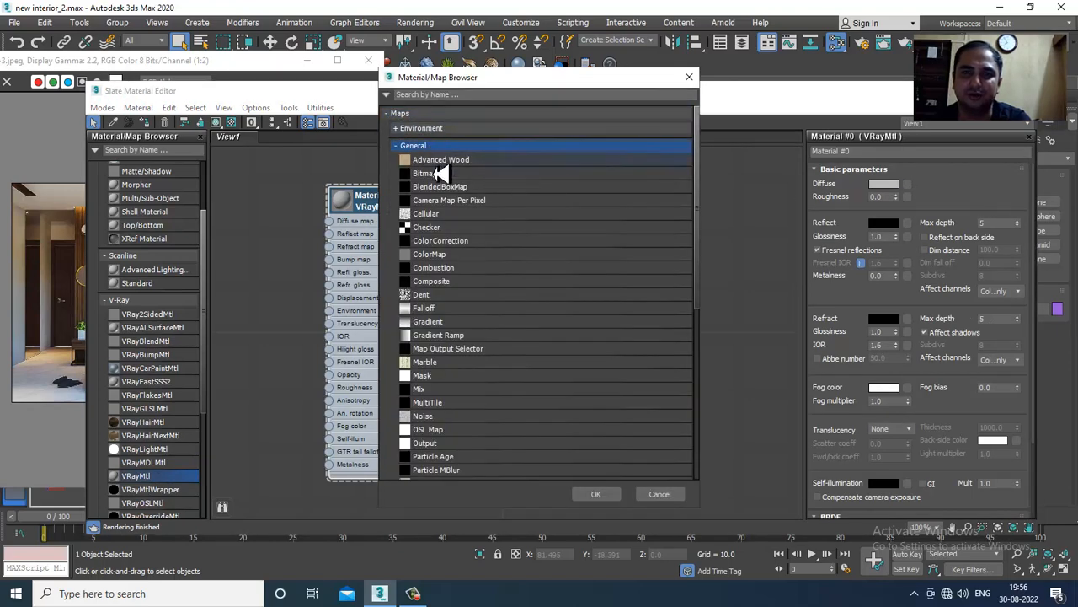
double_click(440, 173)
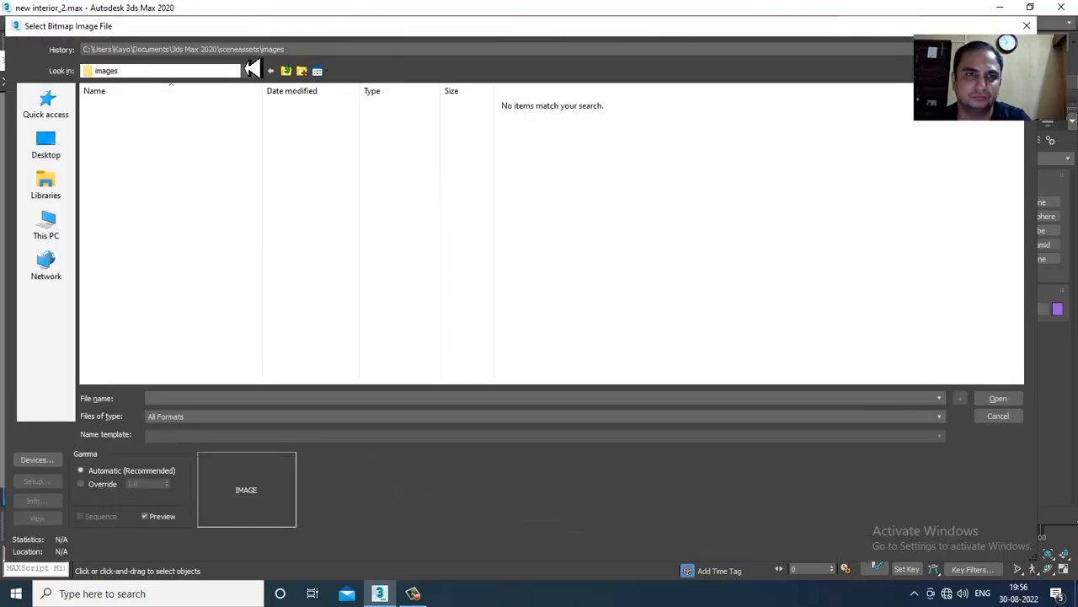
Load close-up-white-marble-texture-background from the texturss folder, inside Interior Designn in July 2022 on drive D:.
click(288, 73)
click(288, 73)
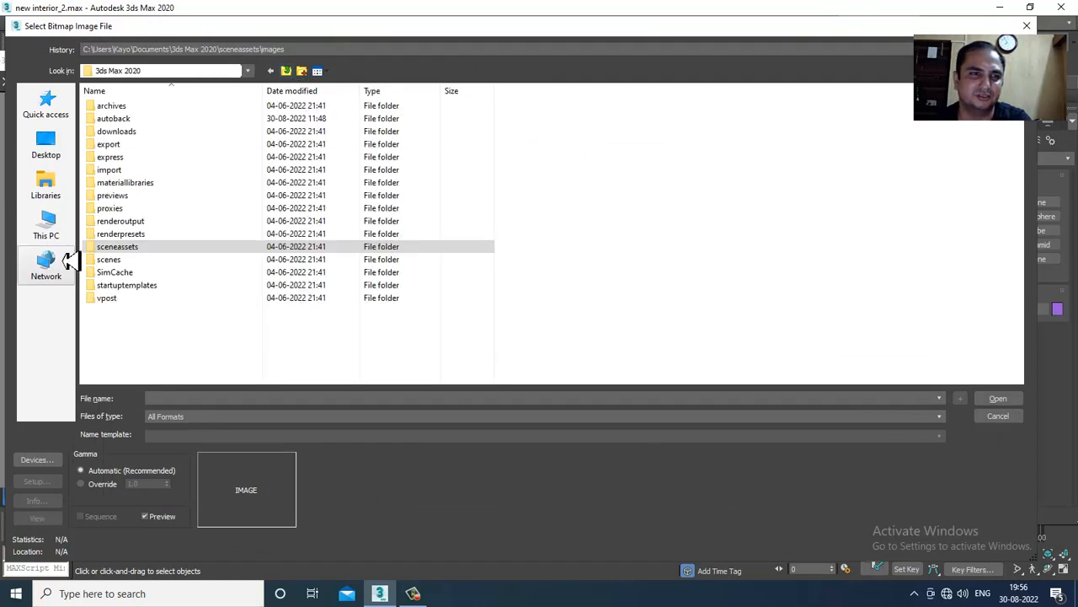
click(46, 226)
double_click(311, 285)
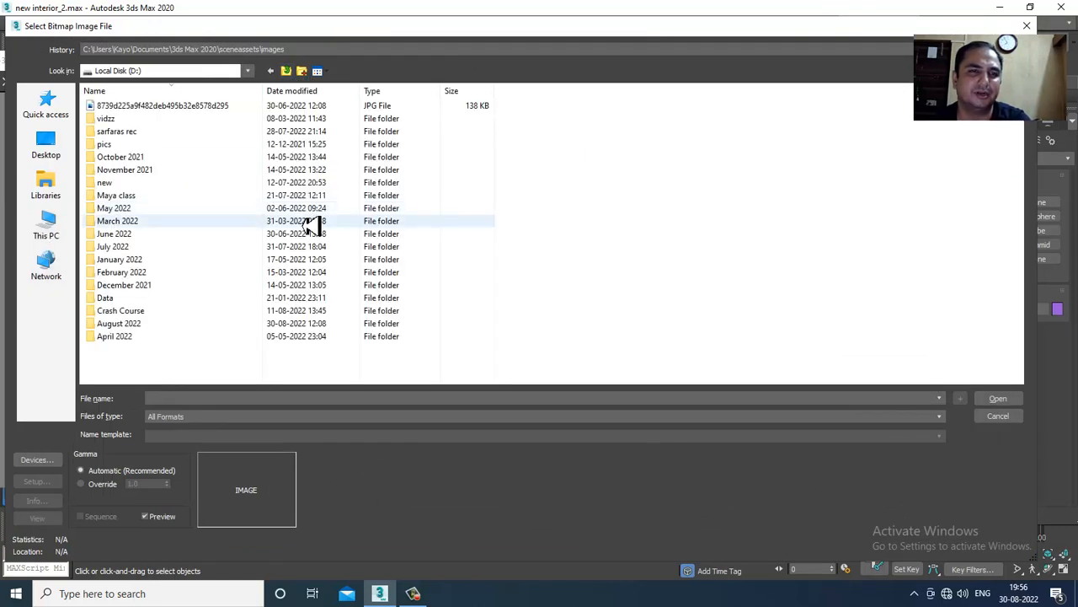
double_click(158, 246)
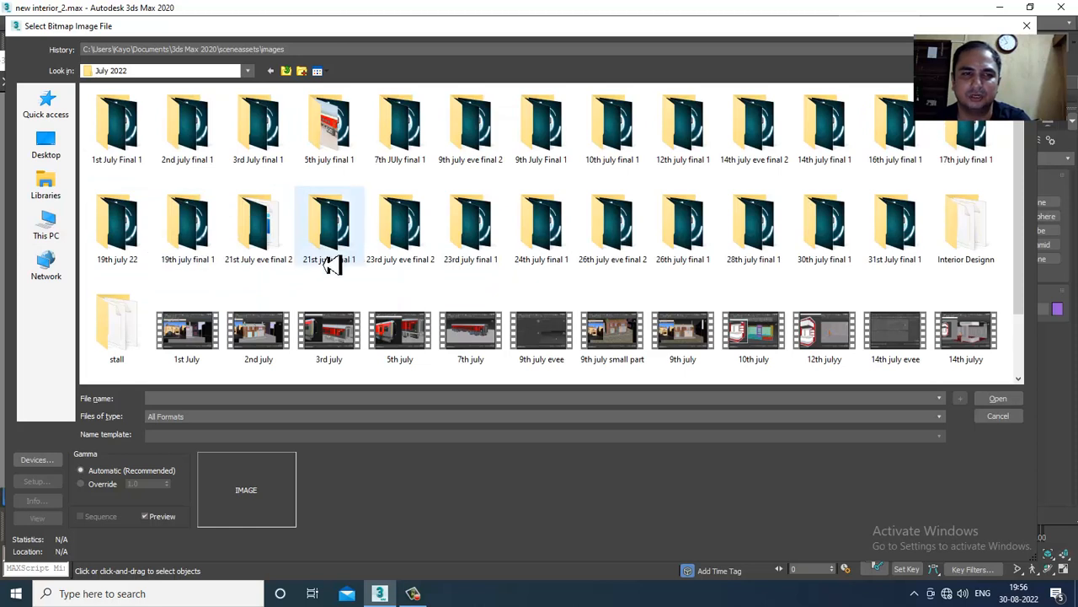
double_click(977, 244)
double_click(135, 145)
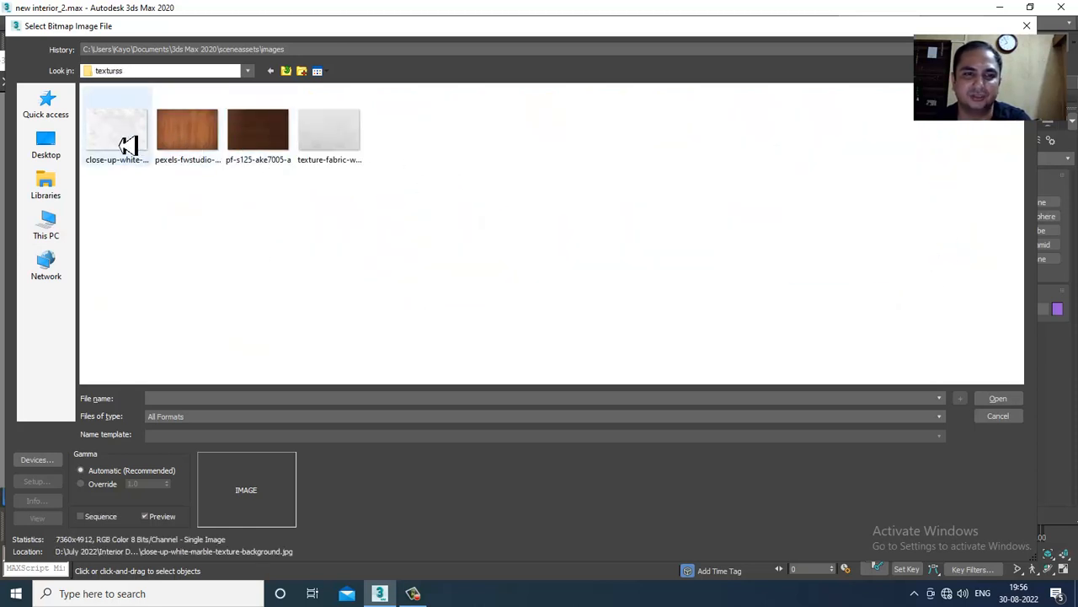
click(127, 145)
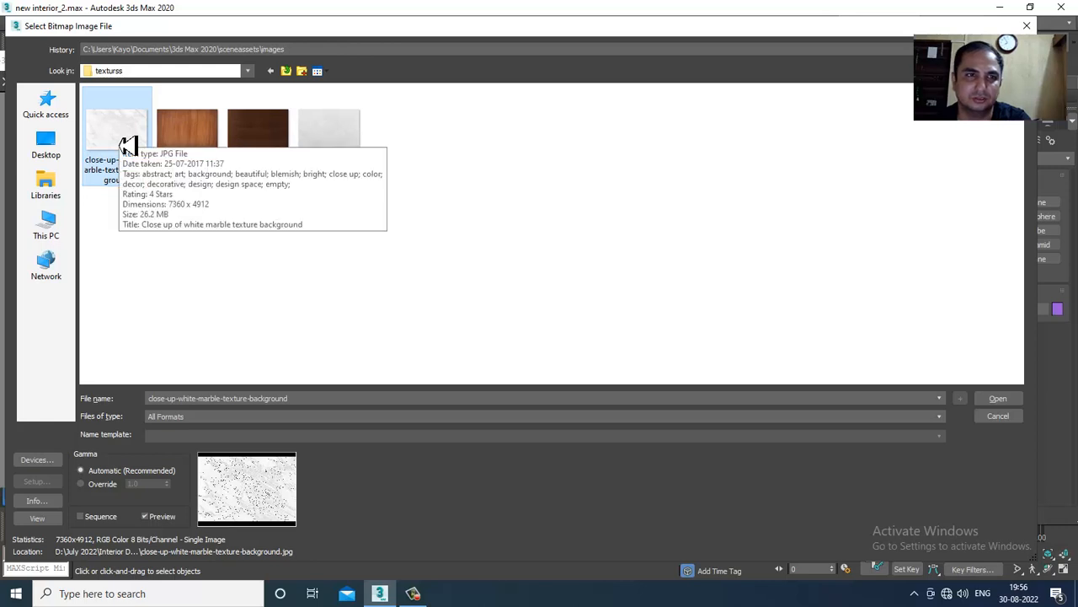
double_click(127, 145)
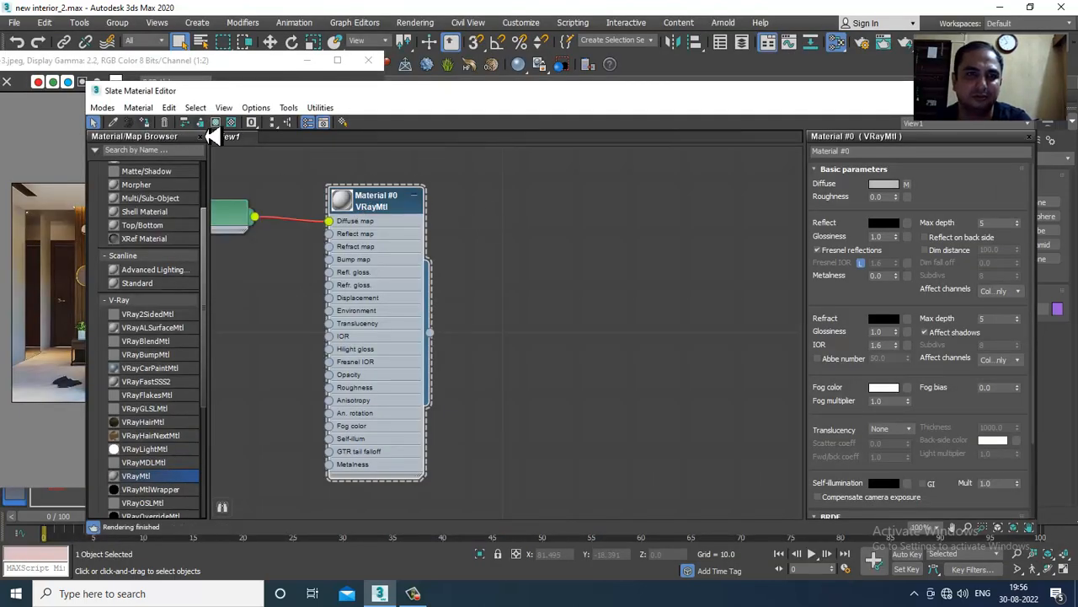
Assign the marble material to the floor plane, show its texture in the viewport and inspect the floor.
click(215, 122)
click(957, 90)
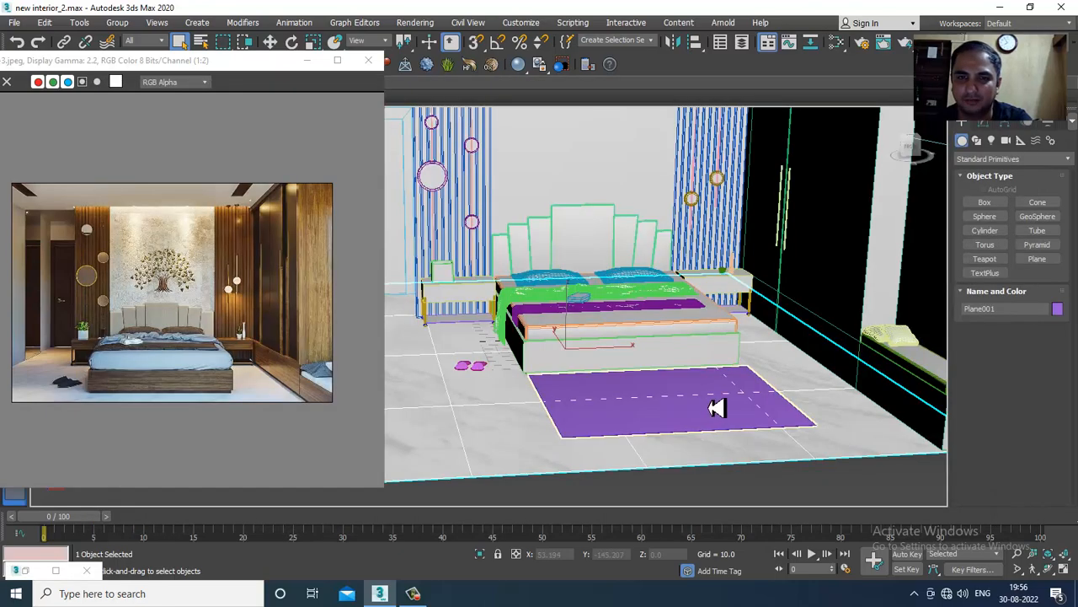
scroll(716, 409, up, 6)
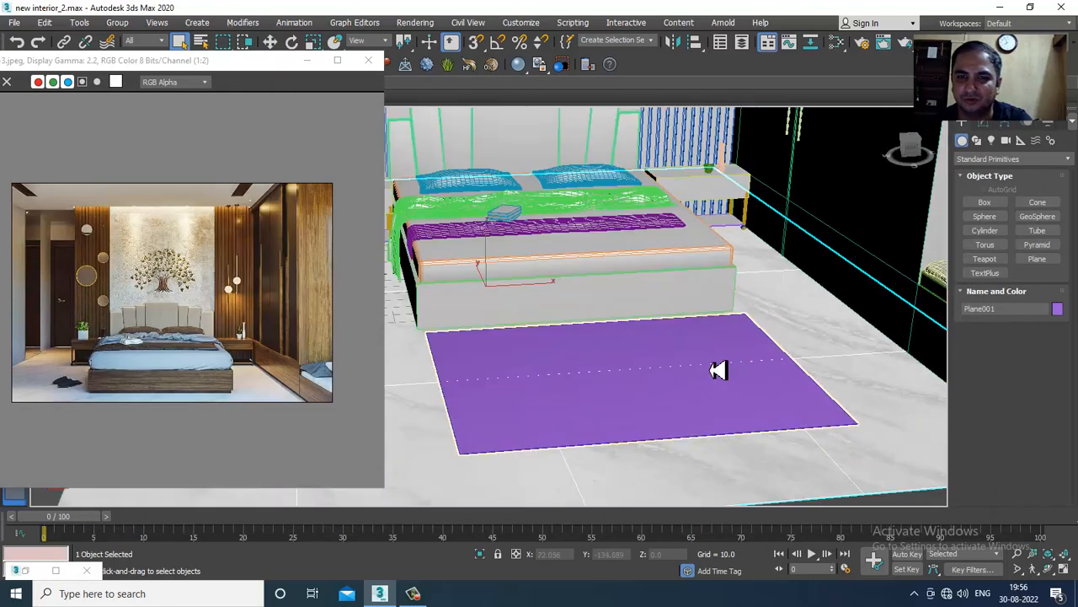
scroll(604, 385, down, 6)
Set the marble material's reflection colour to a grey with value 116.
key(m)
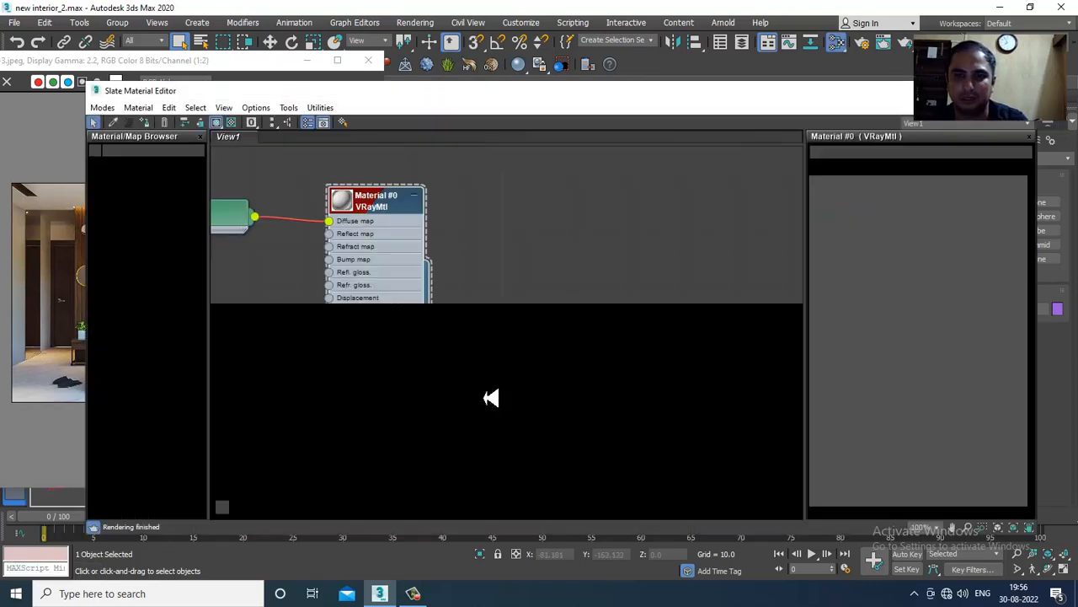
click(890, 224)
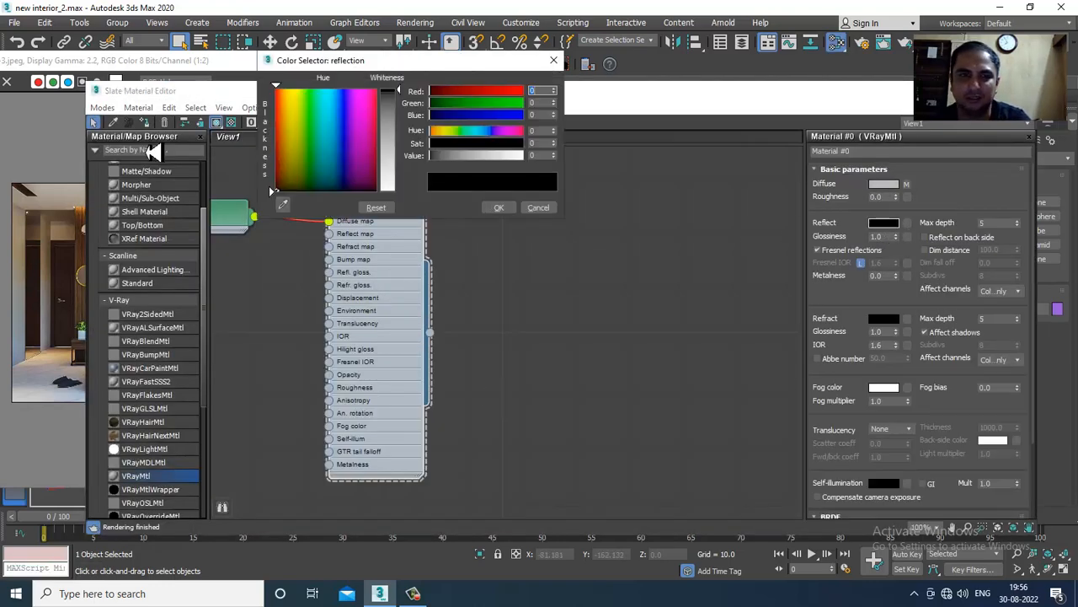
drag(401, 102, 403, 150)
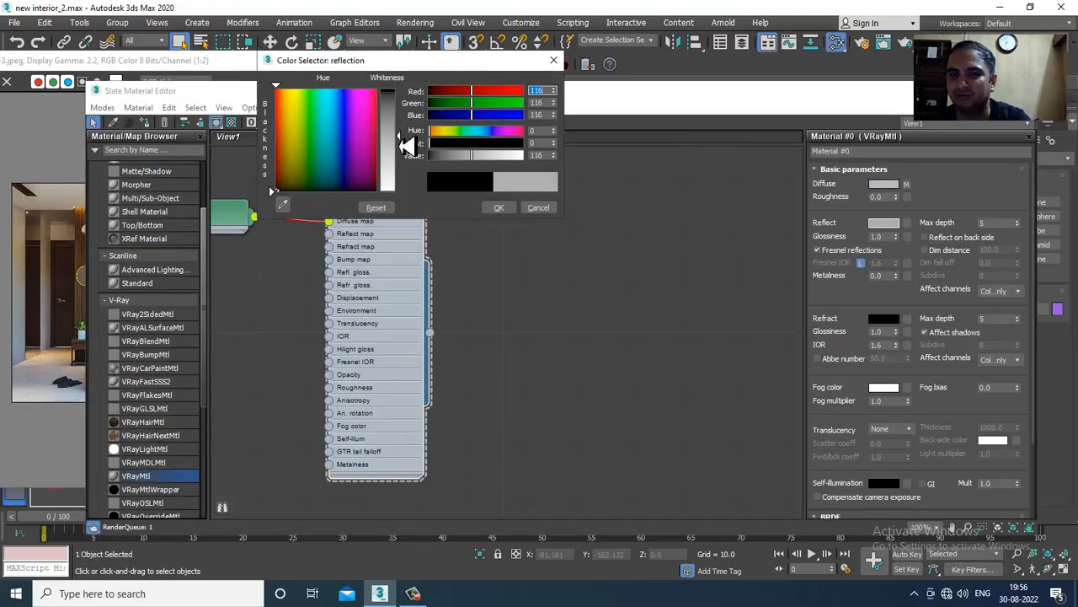
click(498, 207)
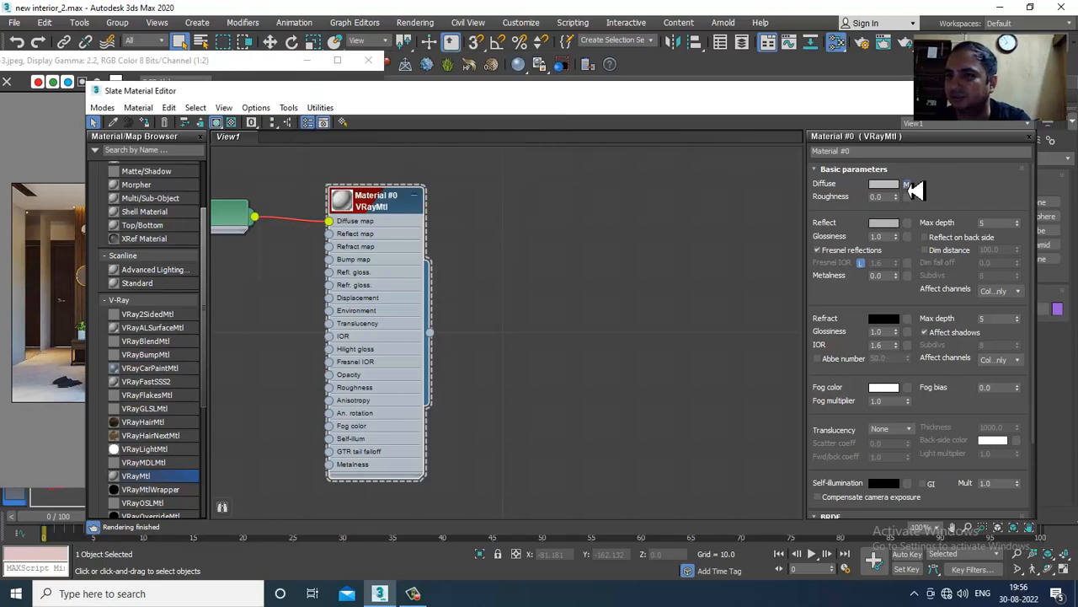
Set the marble bitmap's U and V tiling to 3.0 and minimize the material editor.
click(906, 183)
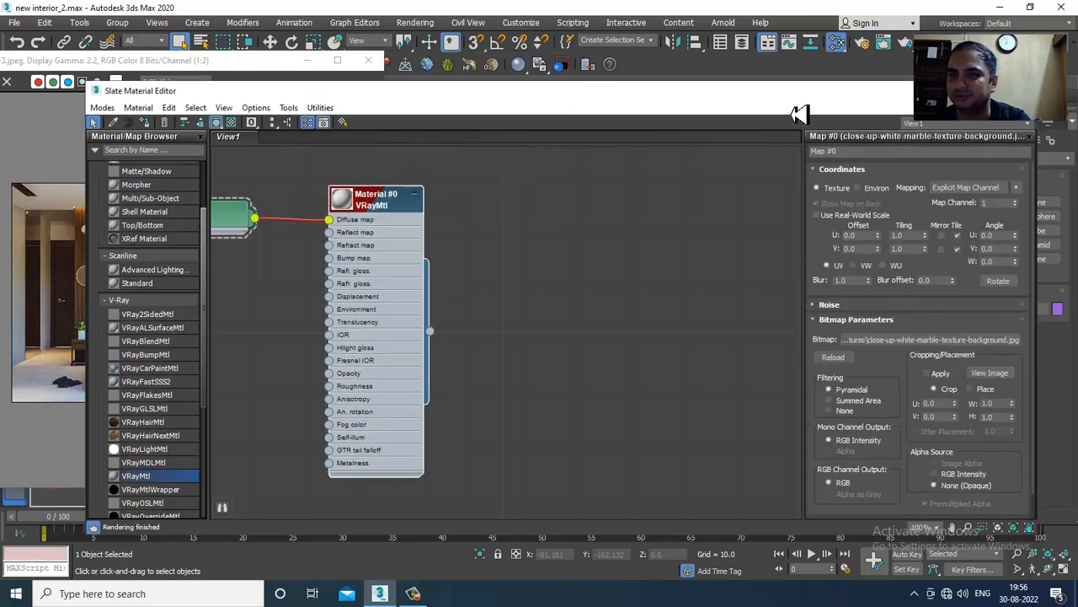
drag(799, 113, 348, 125)
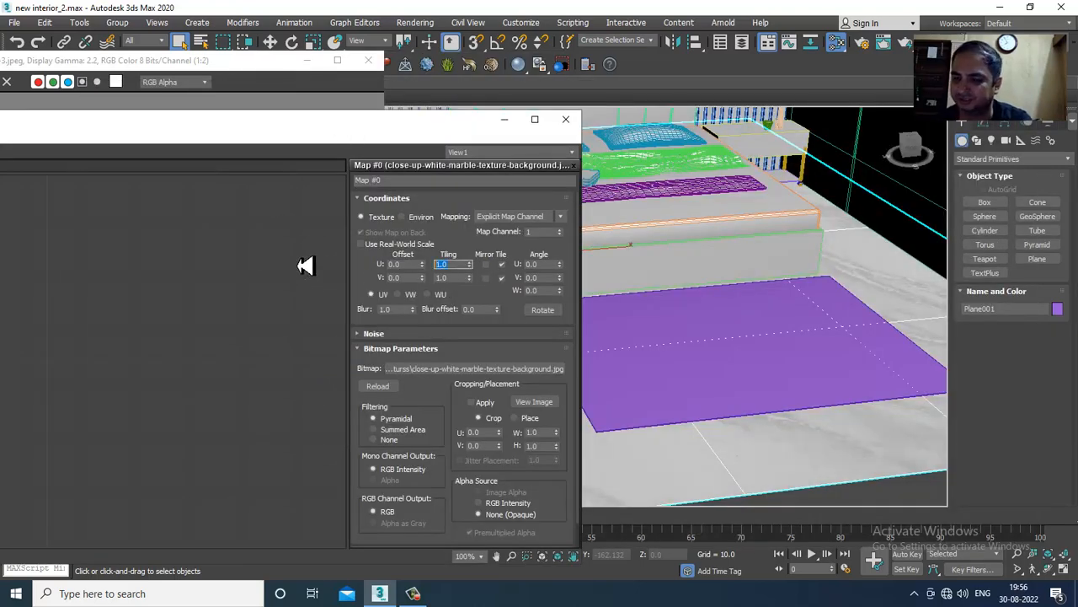
text(3)
key(Tab)
text(3)
key(Return)
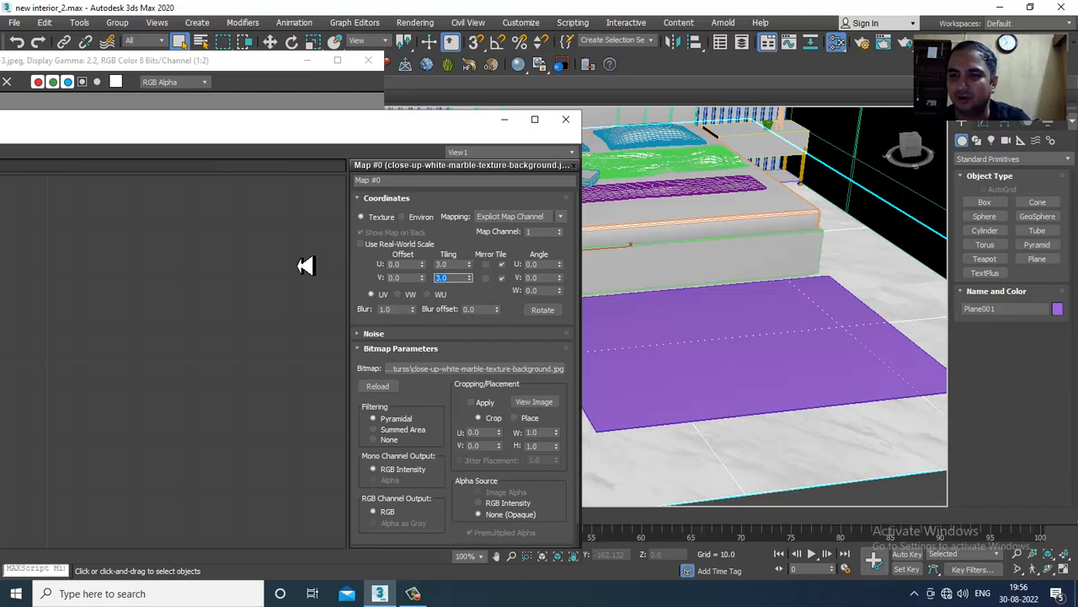
click(509, 120)
Select the bed base box and add a second VRayMtl beside the marble material in the Slate Material Editor.
alt+middle_drag(766, 354, 718, 343)
click(623, 319)
scroll(690, 342, up, 3)
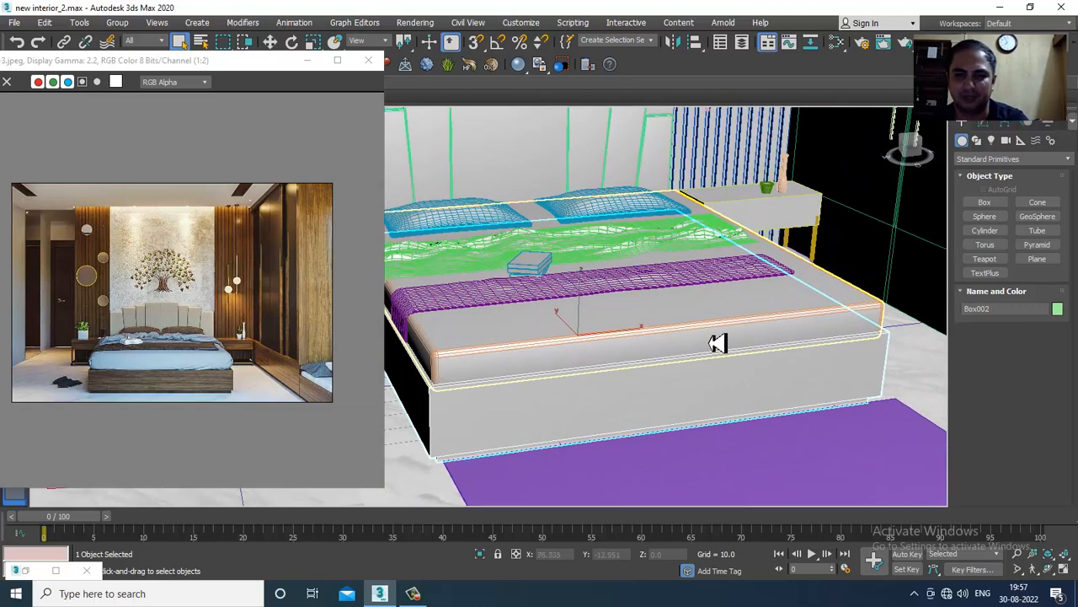
key(m)
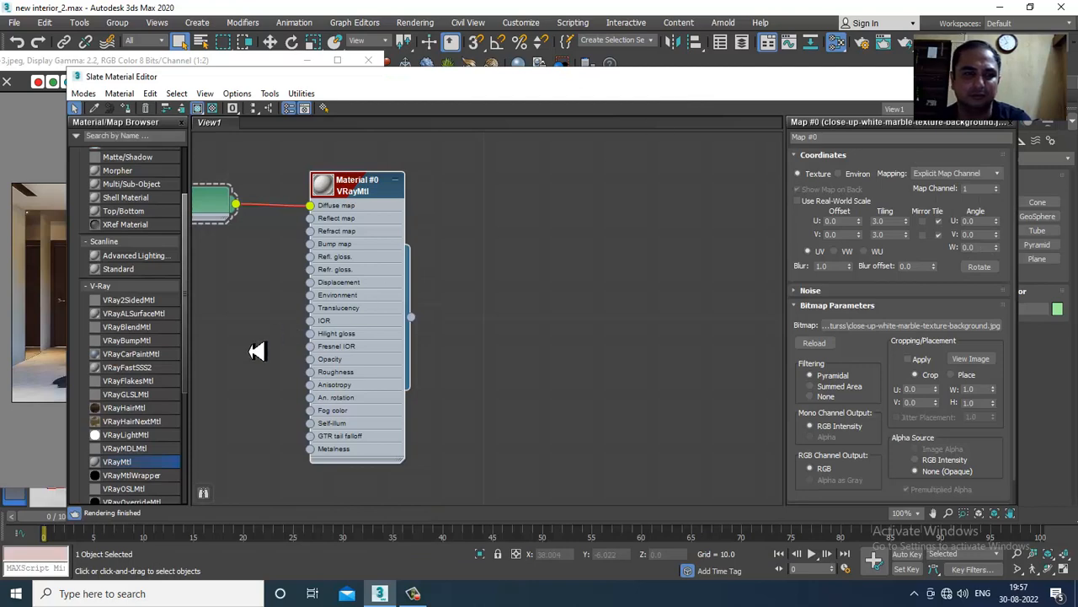
drag(596, 178, 591, 173)
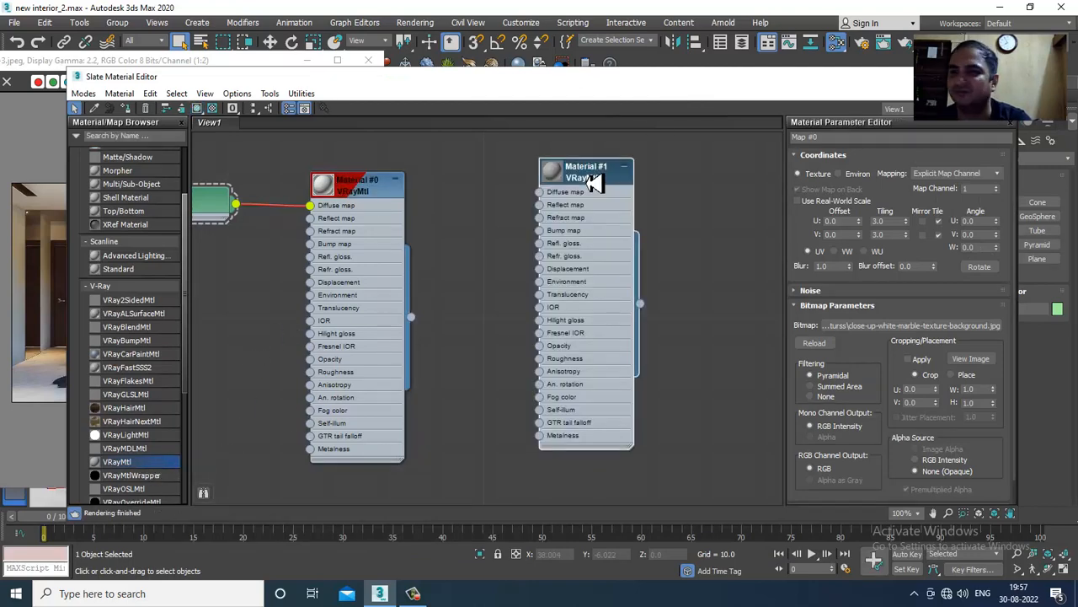
Load the pexels-fwstudio-172276 wood image as the diffuse bitmap of Material #1.
click(891, 170)
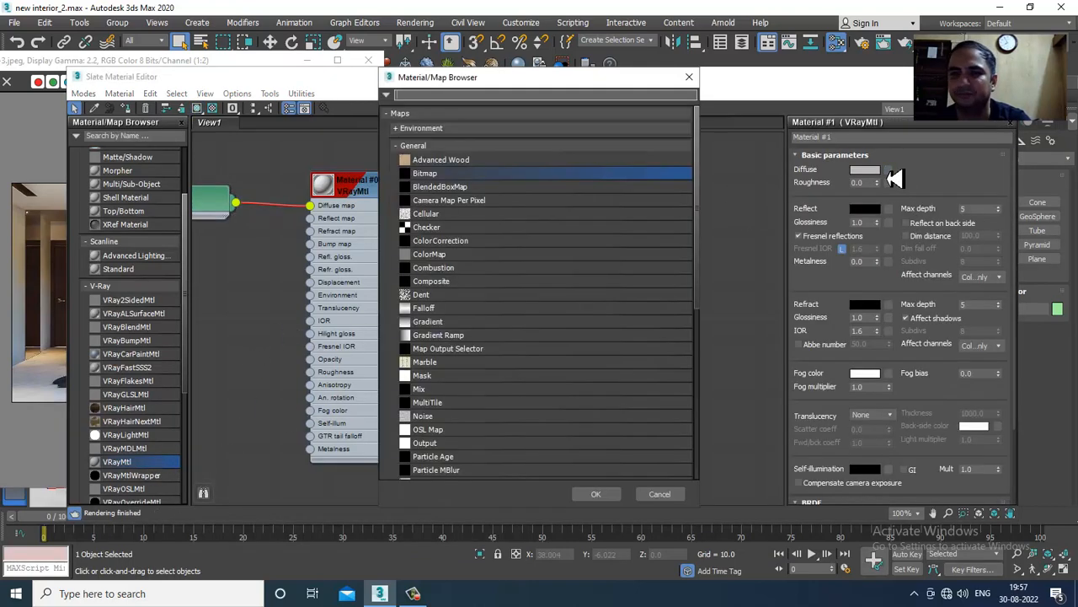
double_click(463, 176)
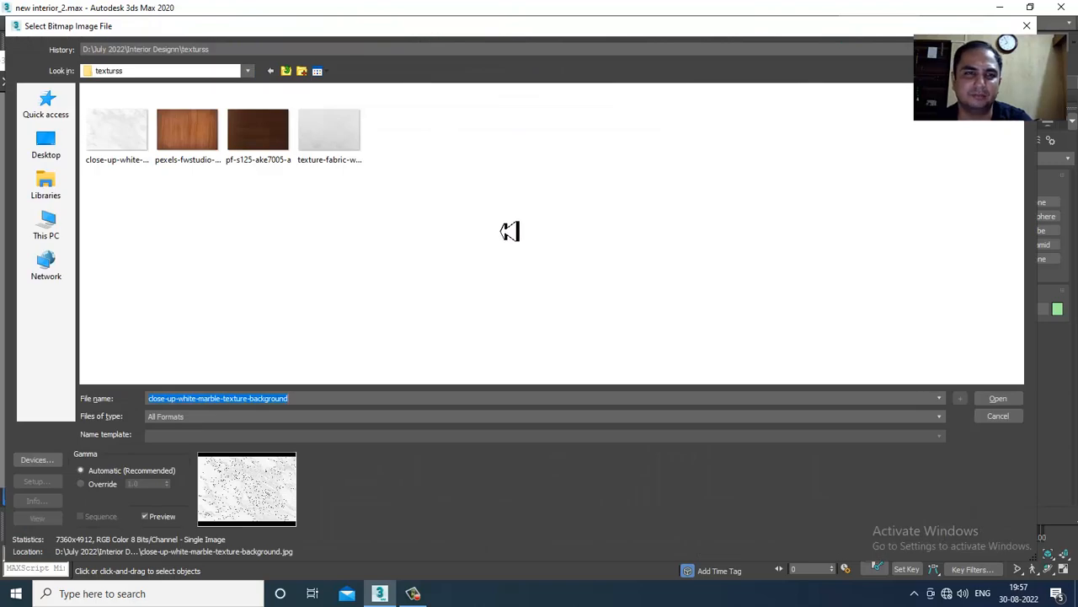
drag(251, 33, 415, 131)
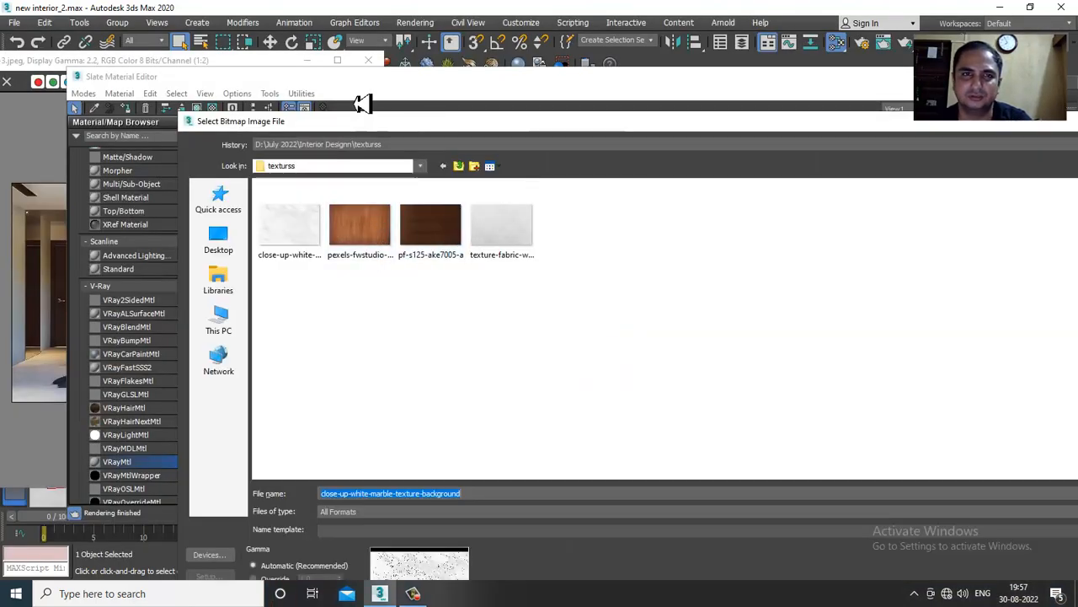
double_click(362, 236)
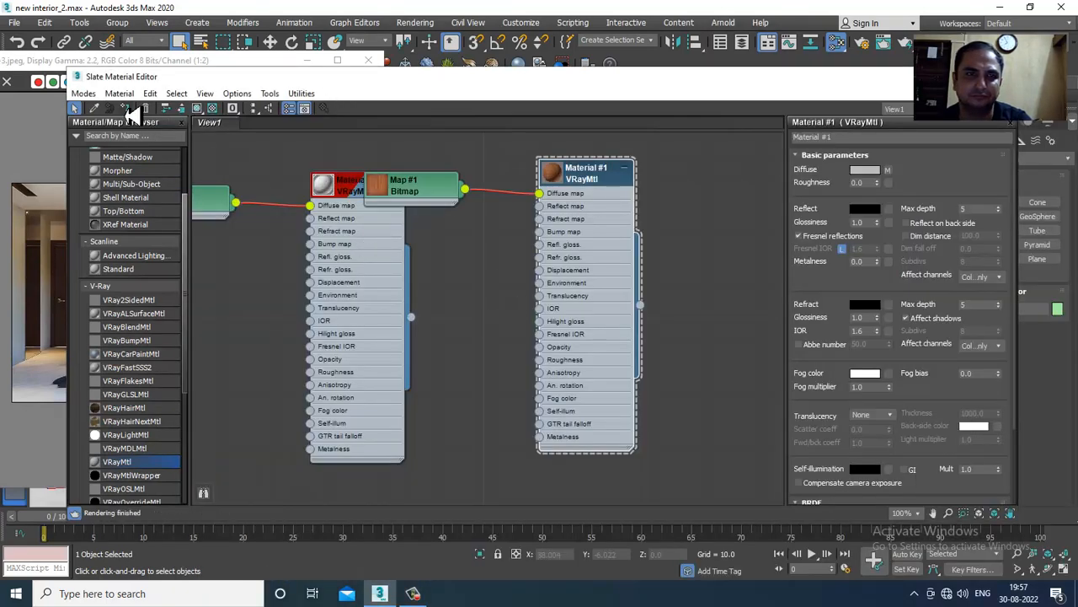
Assign Material #1 to the bed base, show its wood texture in the viewport and minimize the material editor.
drag(320, 94, 578, 176)
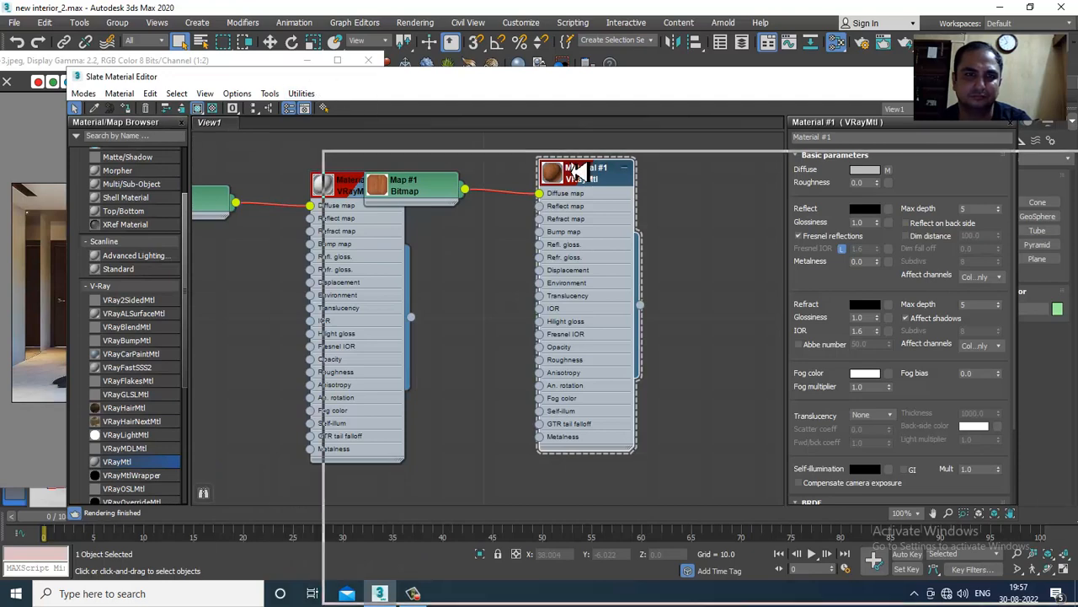
drag(289, 123, 289, 123)
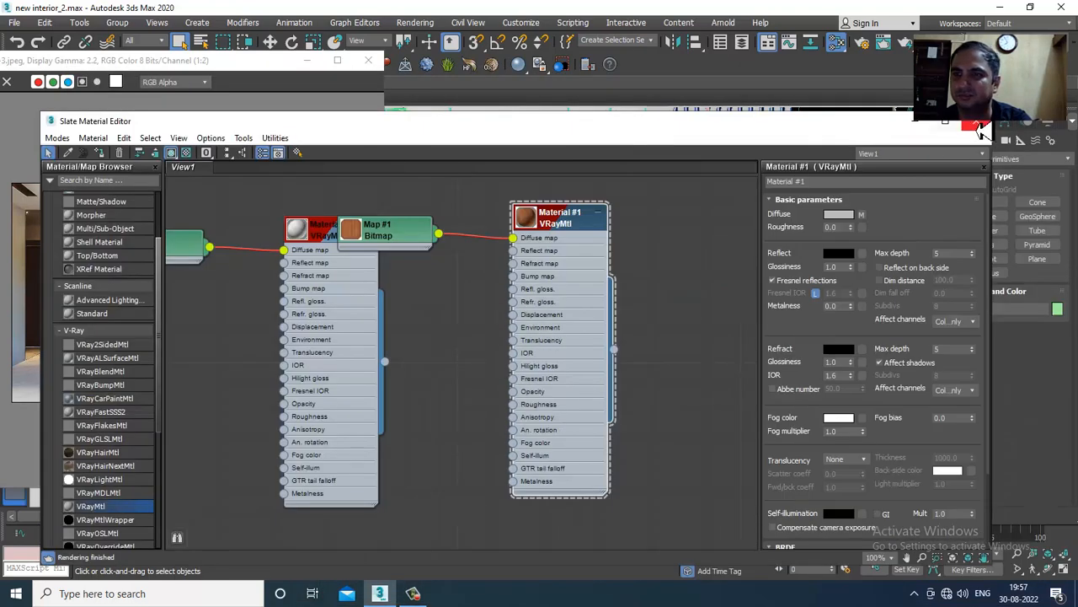
click(910, 126)
alt+middle_drag(664, 411, 741, 406)
Add a UVW Map modifier with Box mapping to the bed base and inspect the wood texture.
click(984, 126)
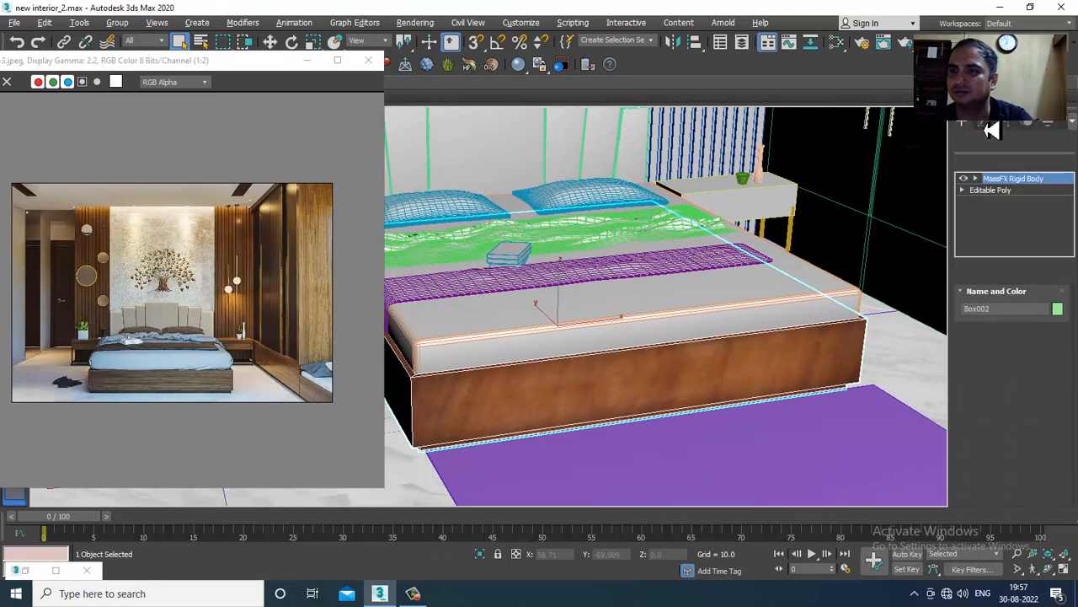
click(1007, 179)
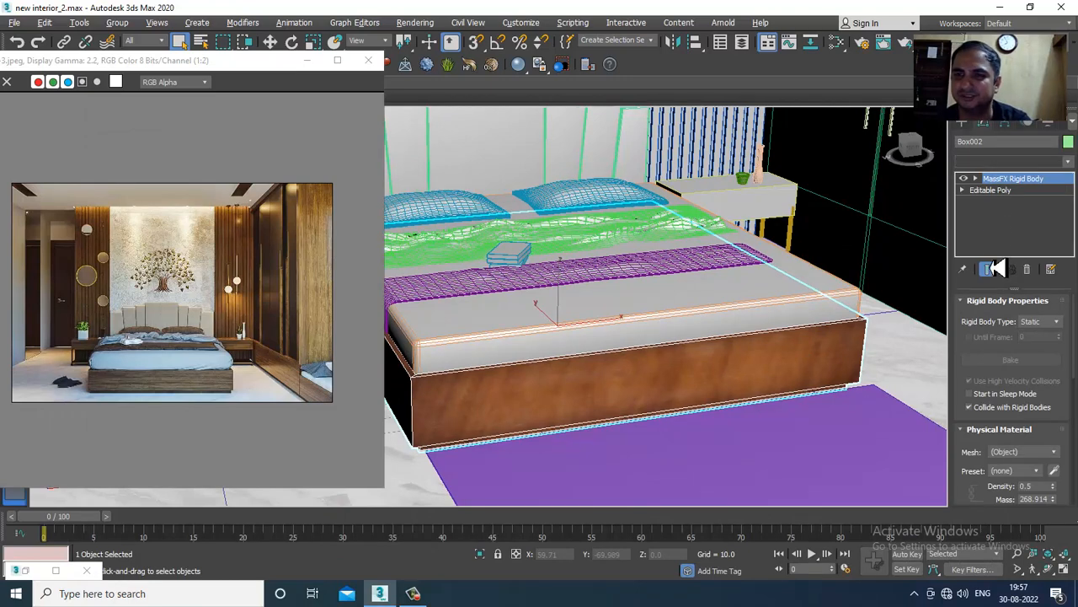
click(1011, 160)
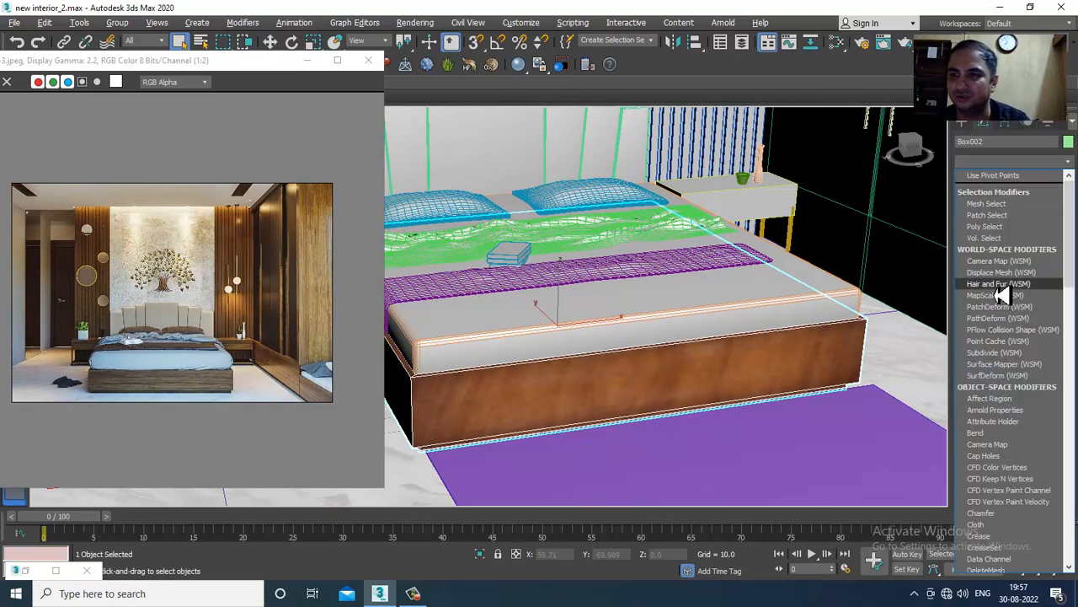
scroll(1002, 294, down, 10)
click(1011, 443)
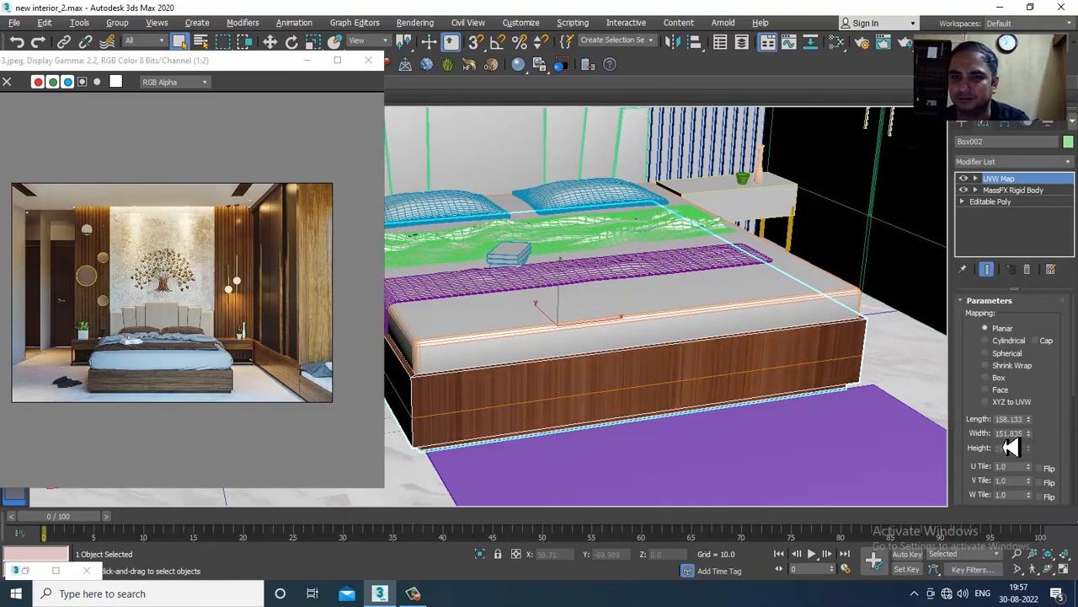
click(999, 379)
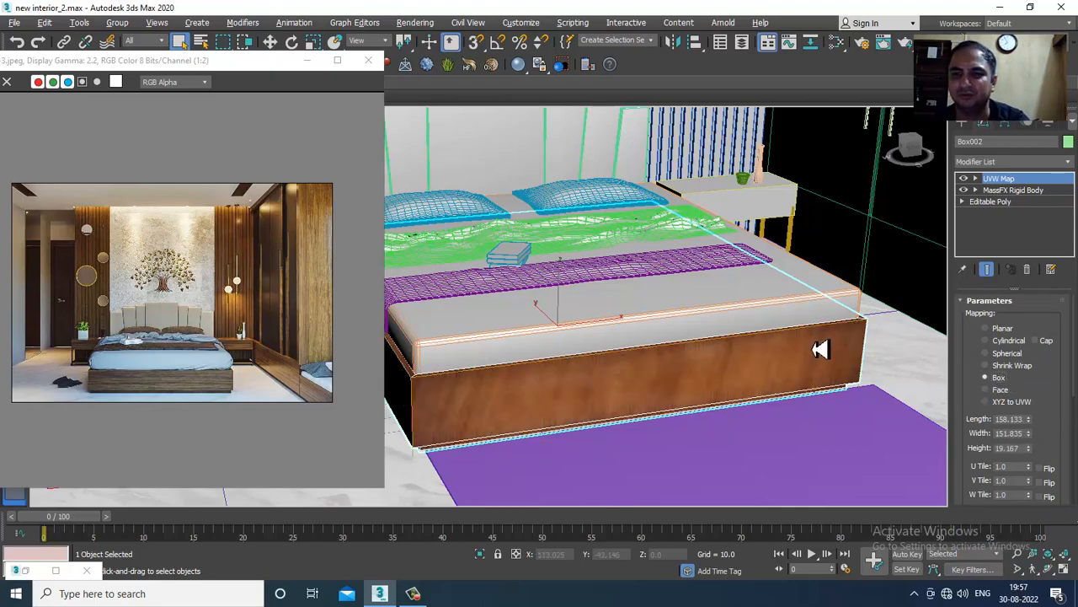
alt+middle_drag(821, 348, 769, 364)
scroll(570, 313, up, 3)
scroll(702, 358, down, 3)
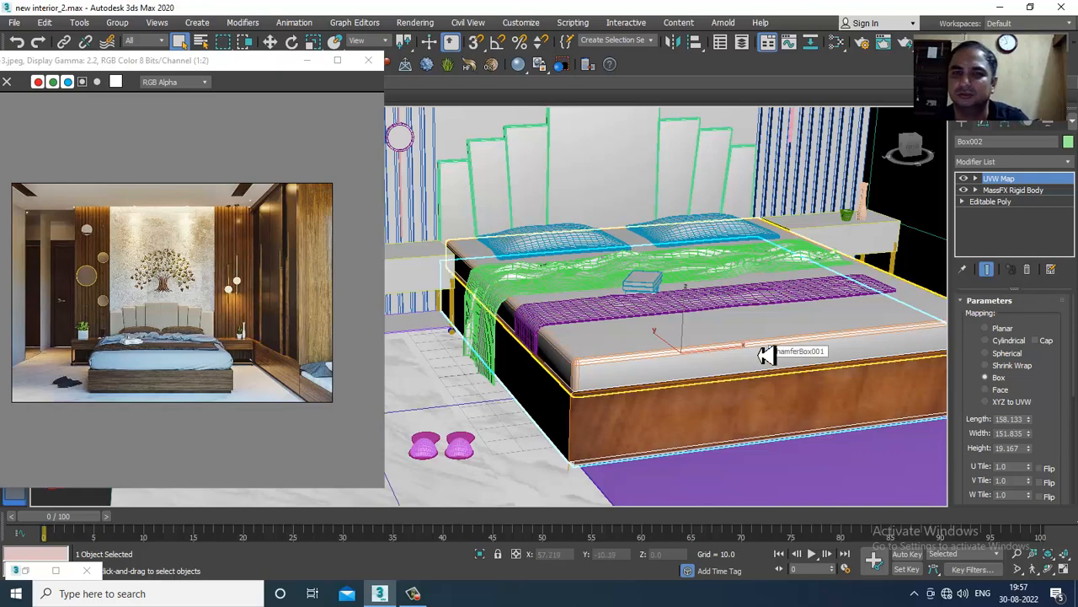
alt+middle_drag(766, 357, 778, 375)
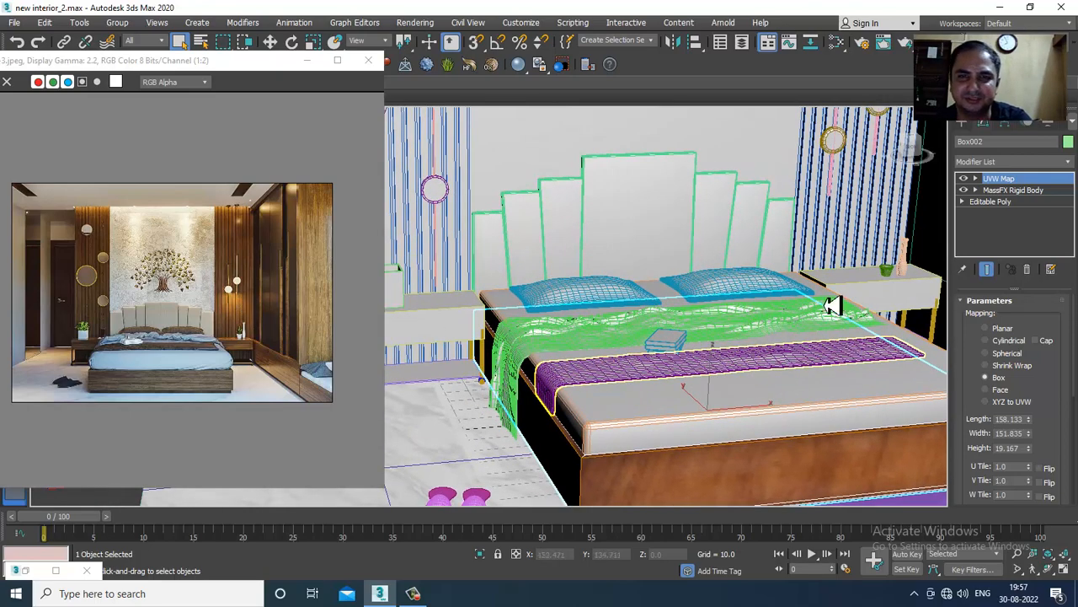
Select the slatted panel polygons on both sides of the wall behind the bed, excluding the flat centre section.
alt+middle_drag(676, 201, 537, 130)
click(537, 130)
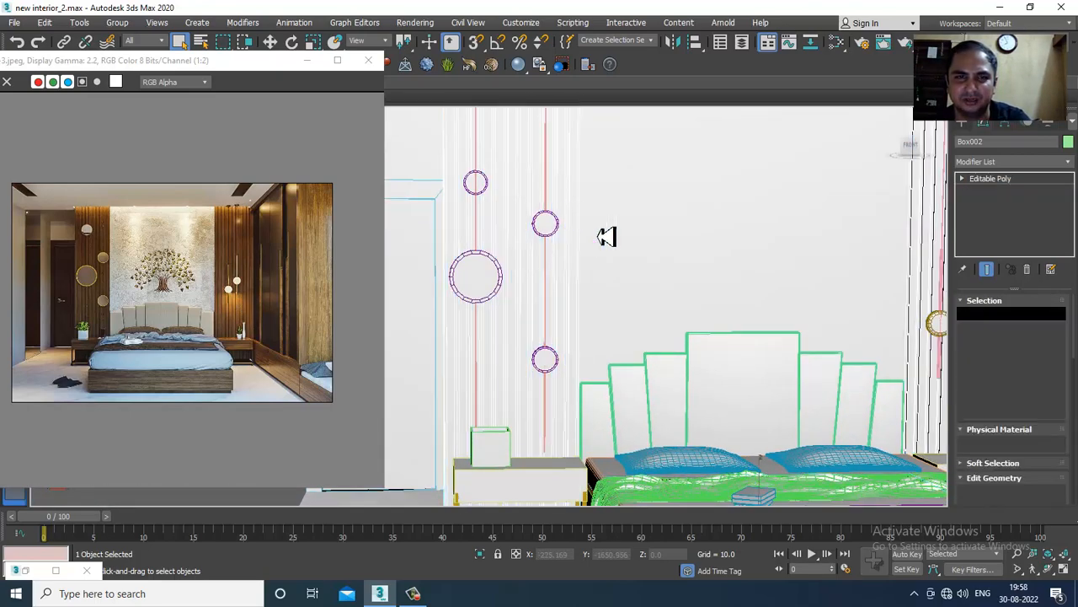
scroll(606, 237, down, 5)
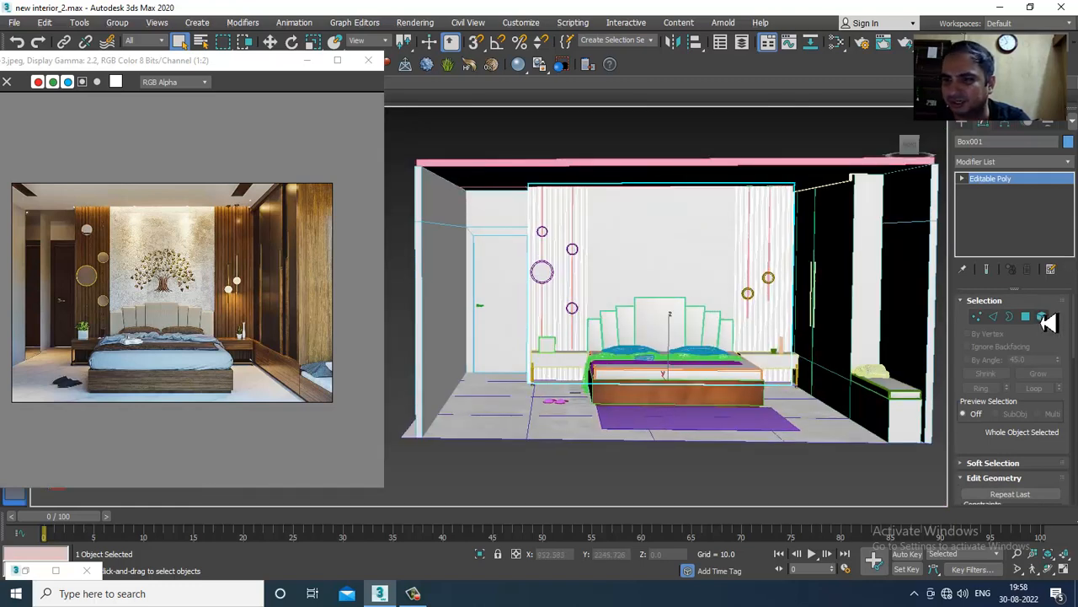
click(1025, 318)
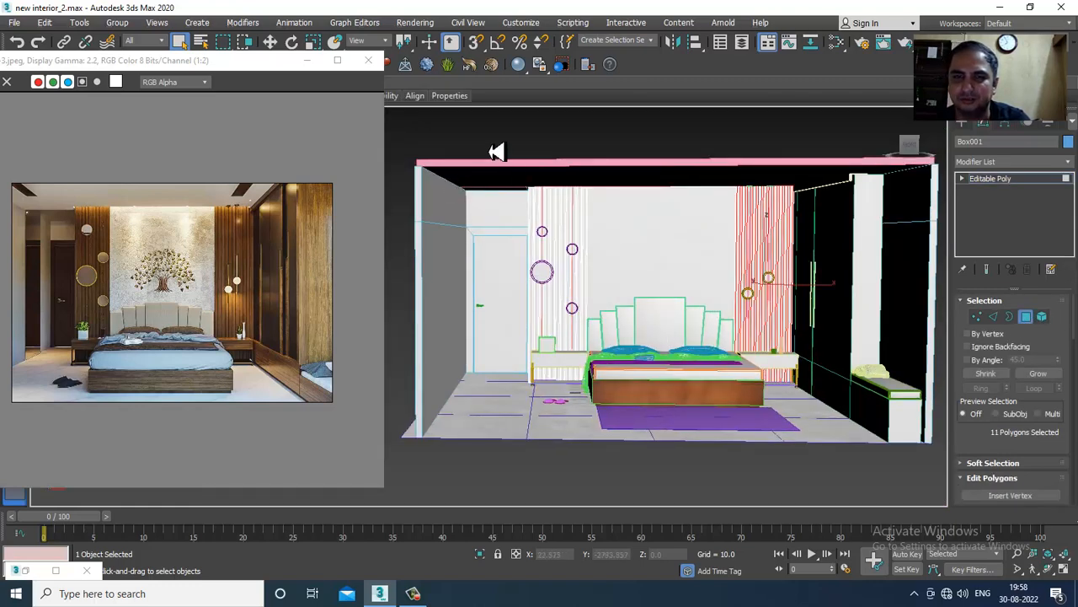
drag(644, 314, 876, 476)
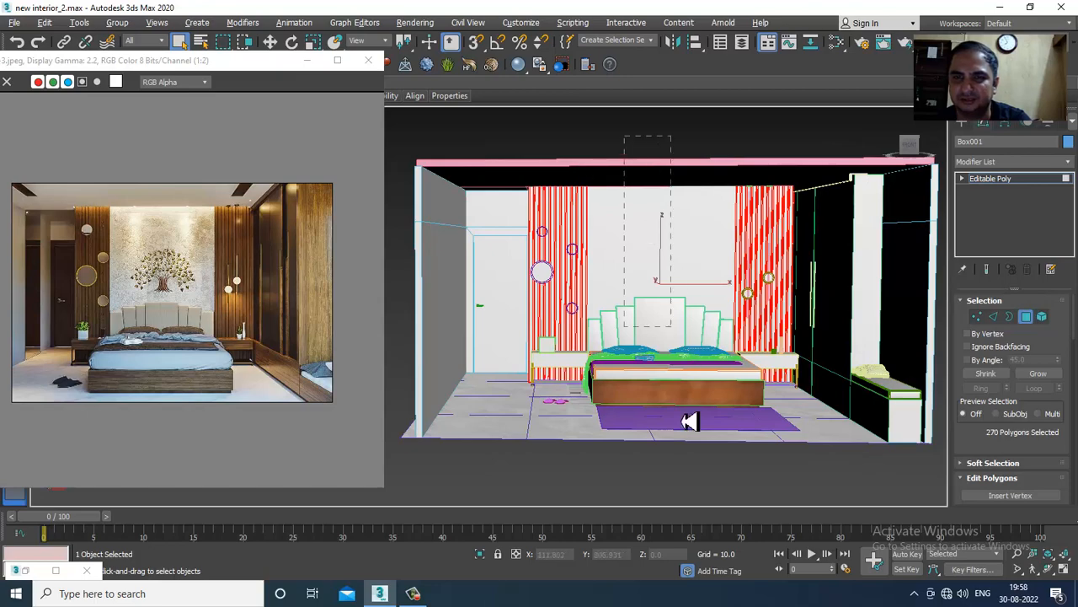
alt+drag(689, 421, 698, 459)
Add a third VRayMtl below the marble material in the Slate Material Editor for the slatted wall panels.
alt+middle_drag(681, 244, 682, 275)
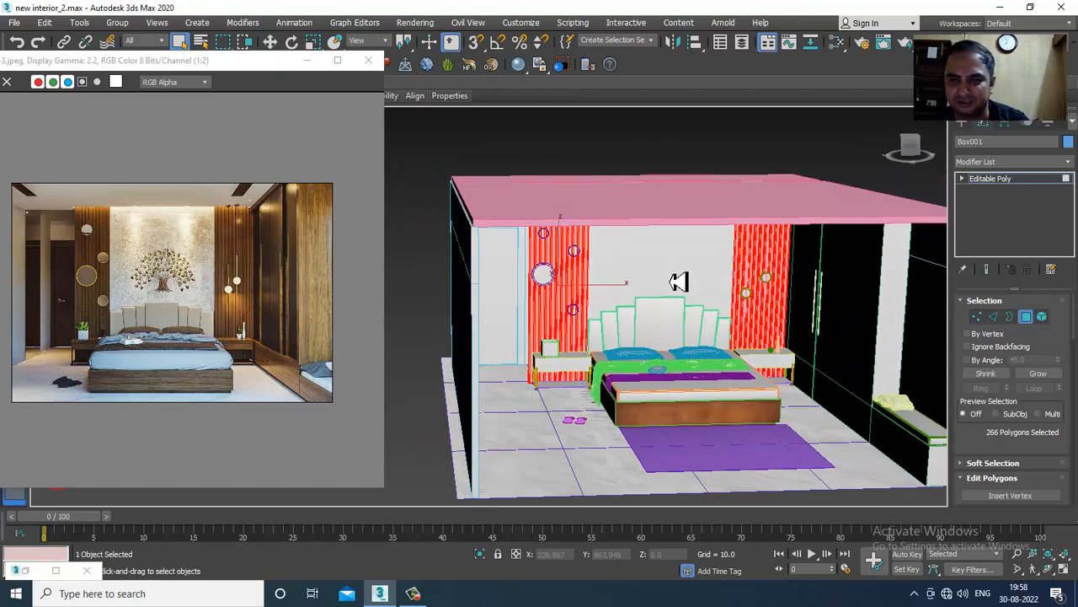
scroll(655, 315, up, 5)
middle_drag(656, 315, 642, 274)
key(m)
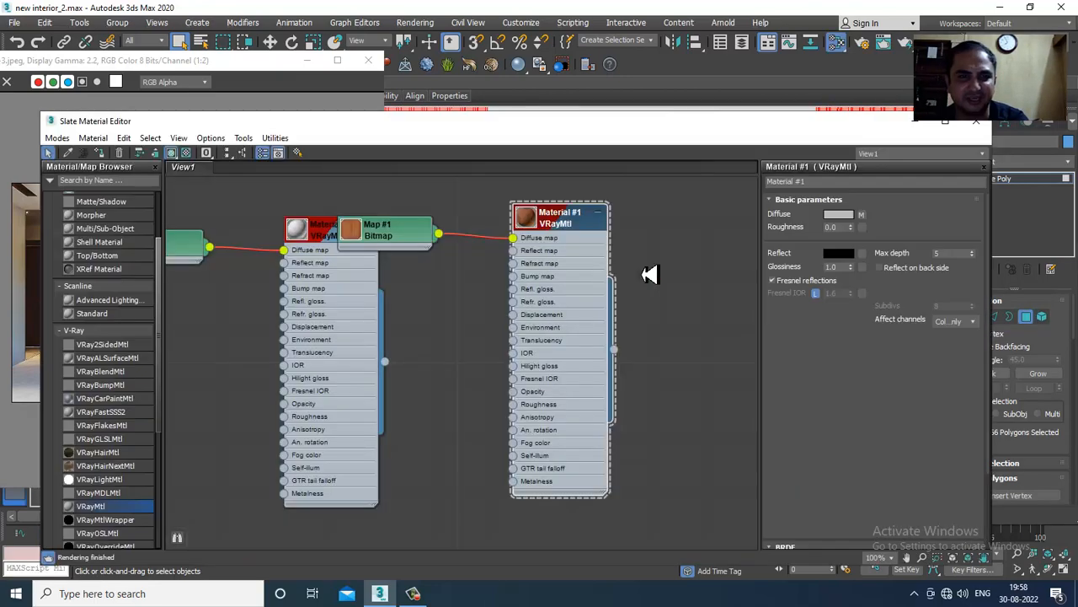
middle_drag(522, 408, 511, 247)
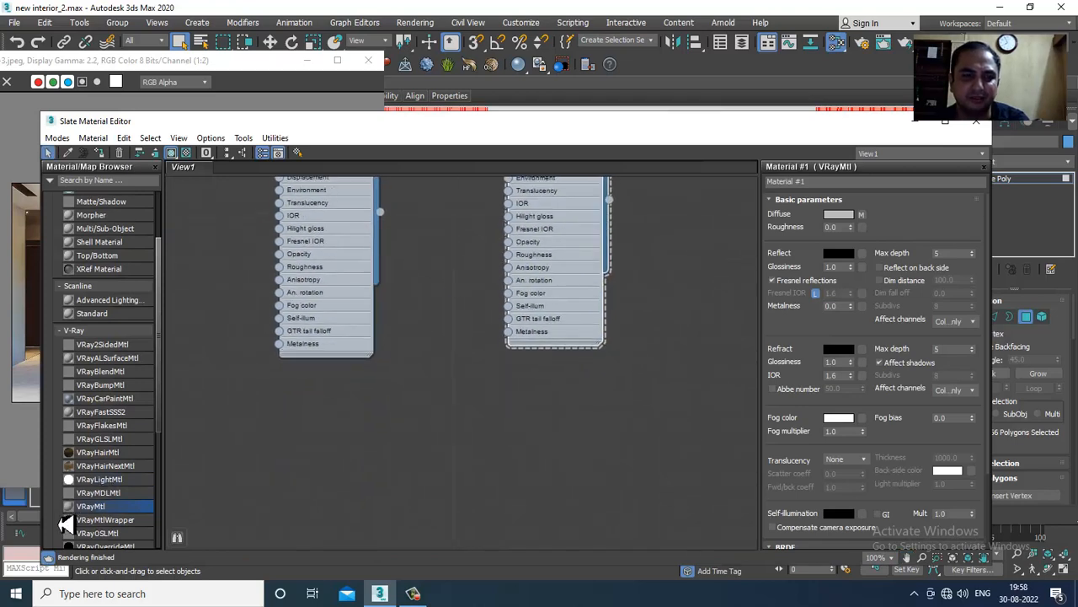
drag(357, 405, 357, 405)
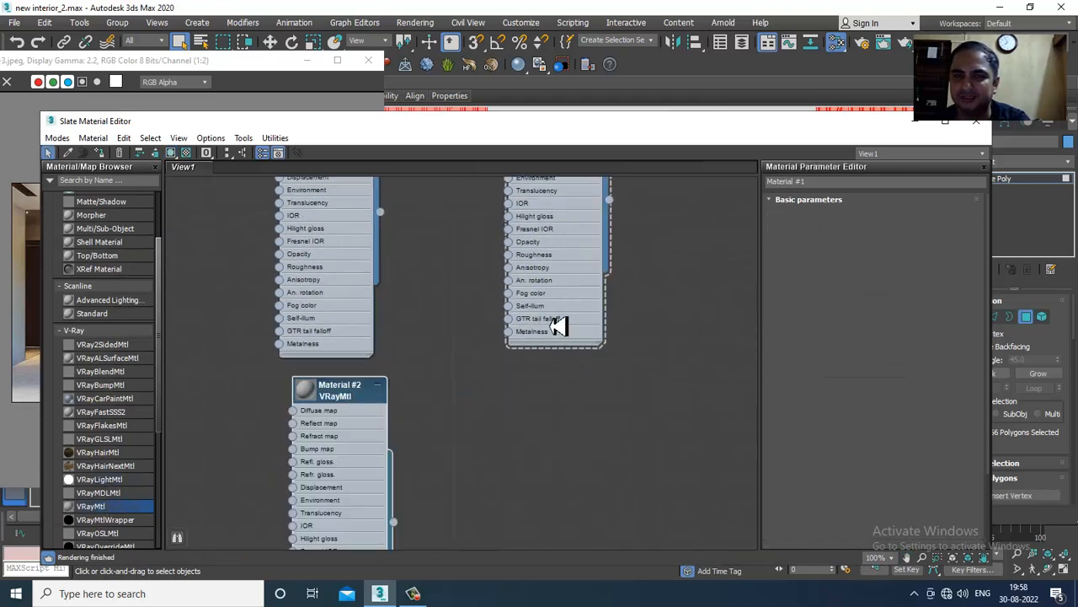
Rename Material #1 as wood, set its reflection colour to a mid grey and minimize the material editor.
middle_drag(594, 268, 594, 443)
double_click(568, 259)
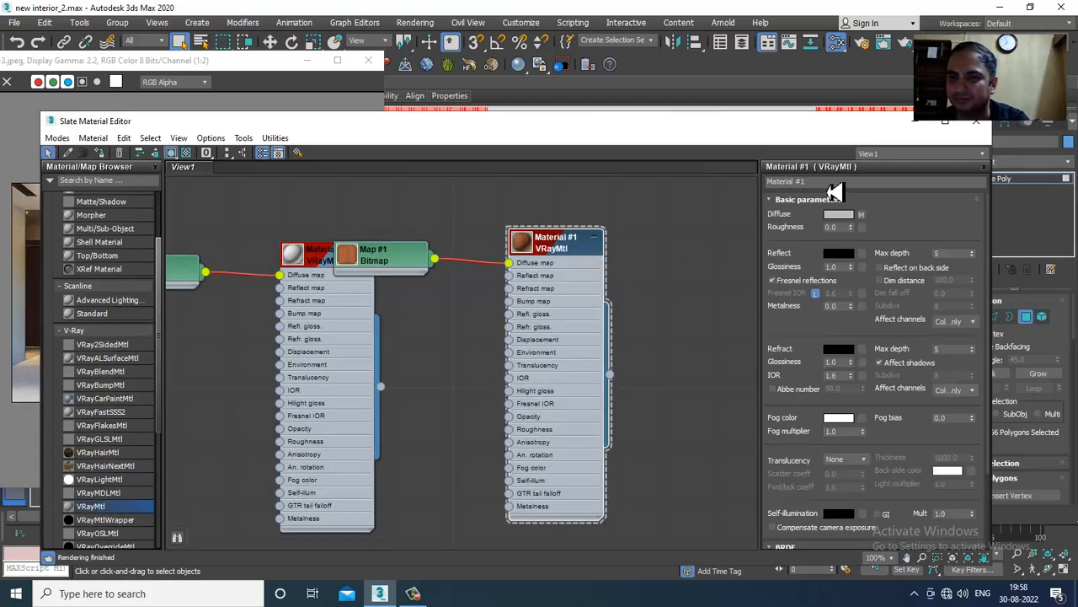
click(840, 256)
drag(407, 105, 414, 140)
click(503, 208)
click(915, 121)
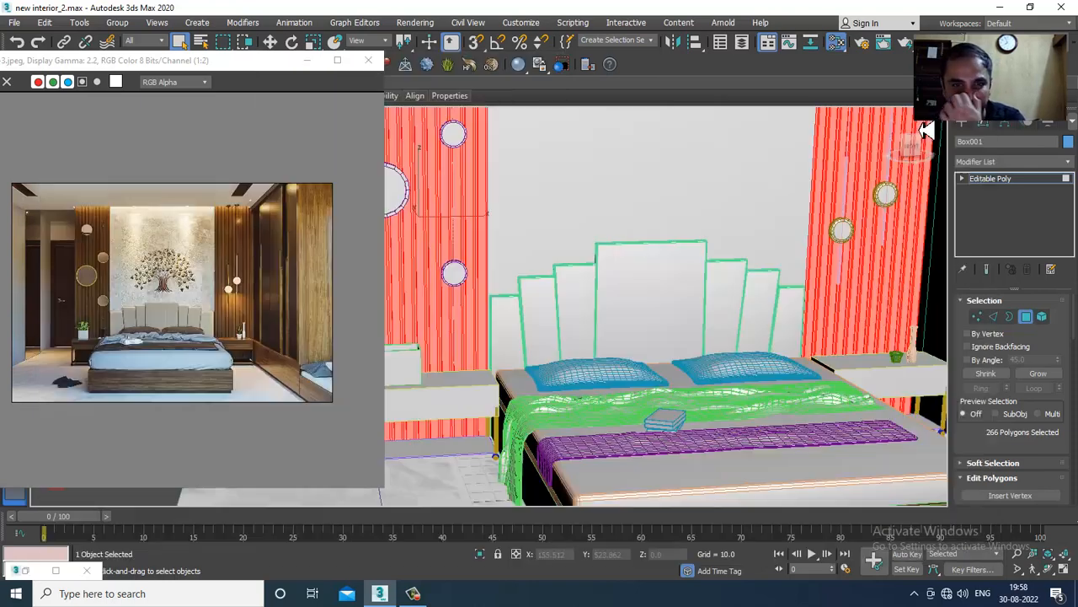
Load pf-s125-ake7005-a as Material #2's diffuse bitmap and assign the material to the selected slat polygons with its texture shown.
middle_drag(603, 402, 614, 339)
scroll(614, 339, down, 4)
scroll(681, 368, down, 3)
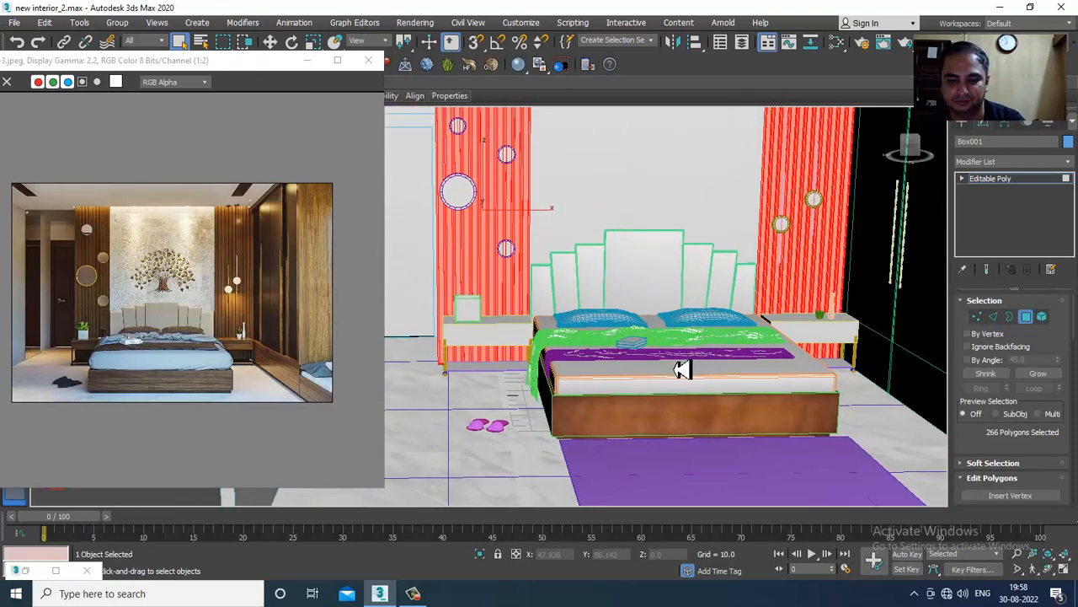
key(m)
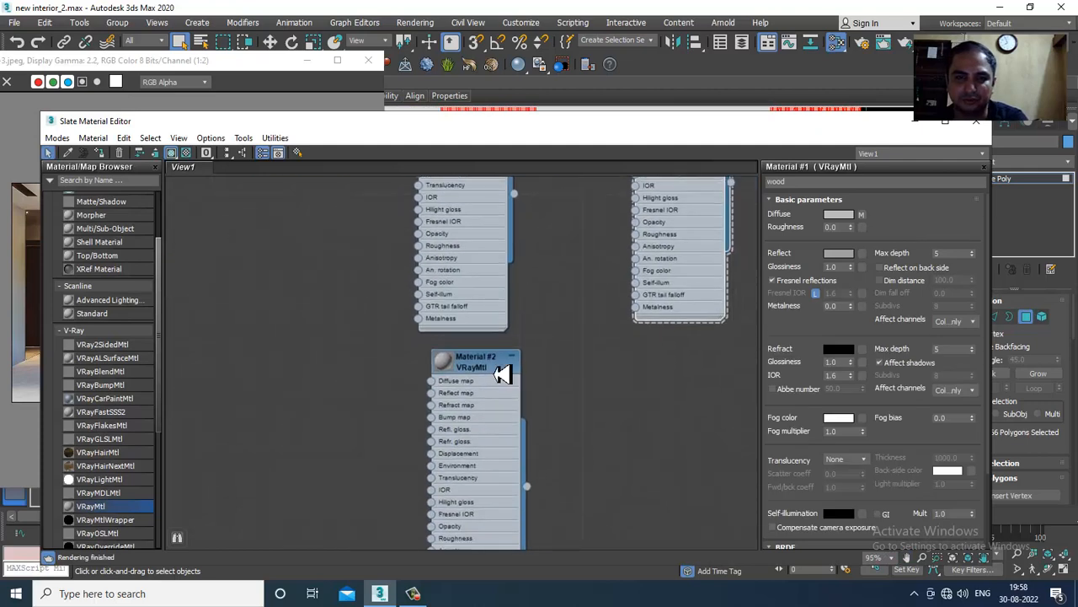
click(500, 371)
click(875, 225)
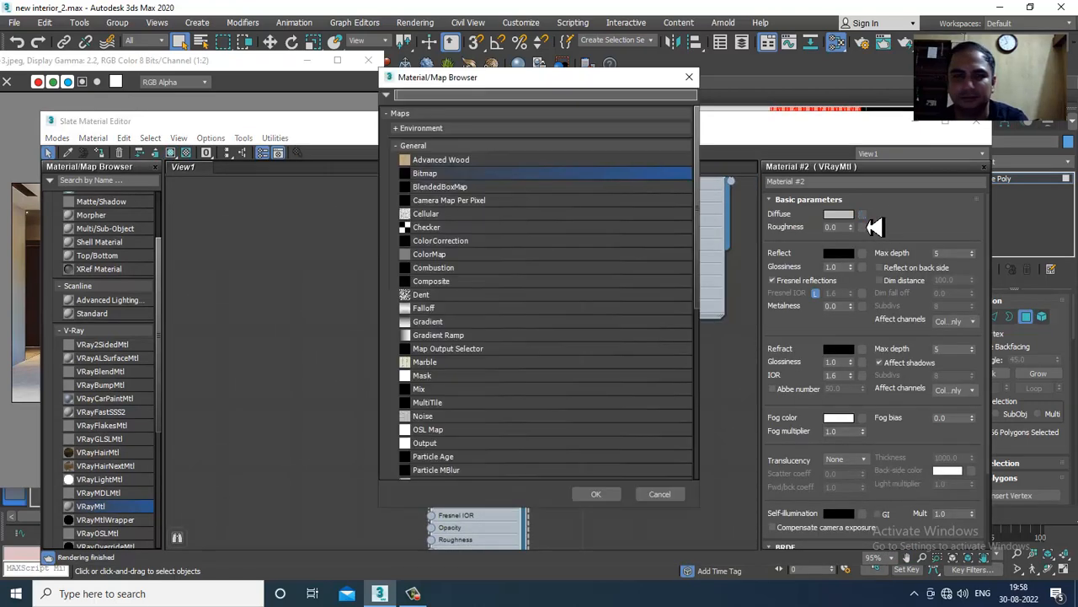
double_click(438, 177)
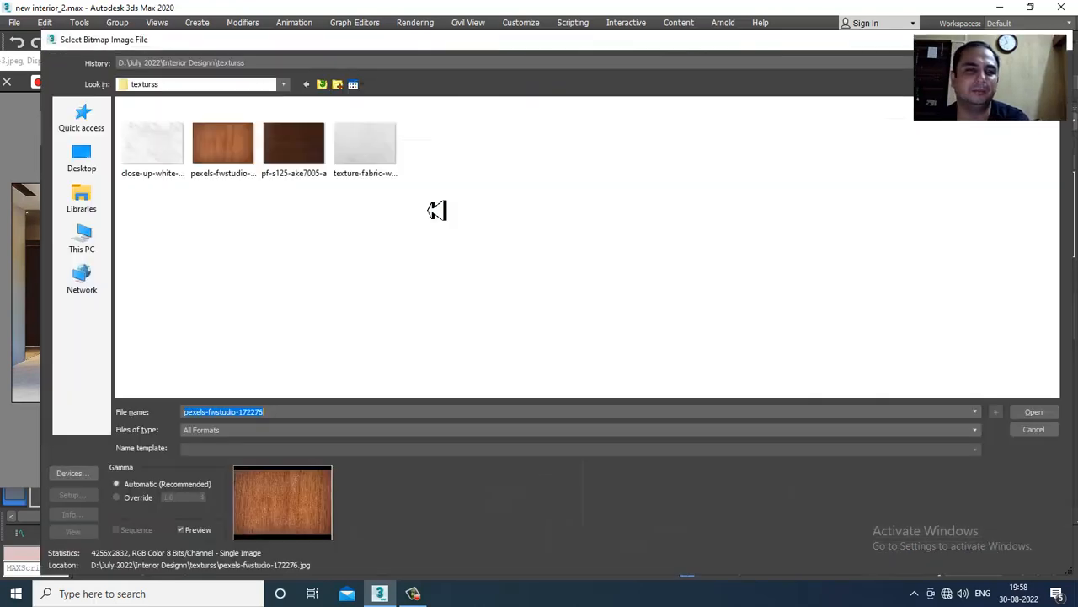
double_click(310, 150)
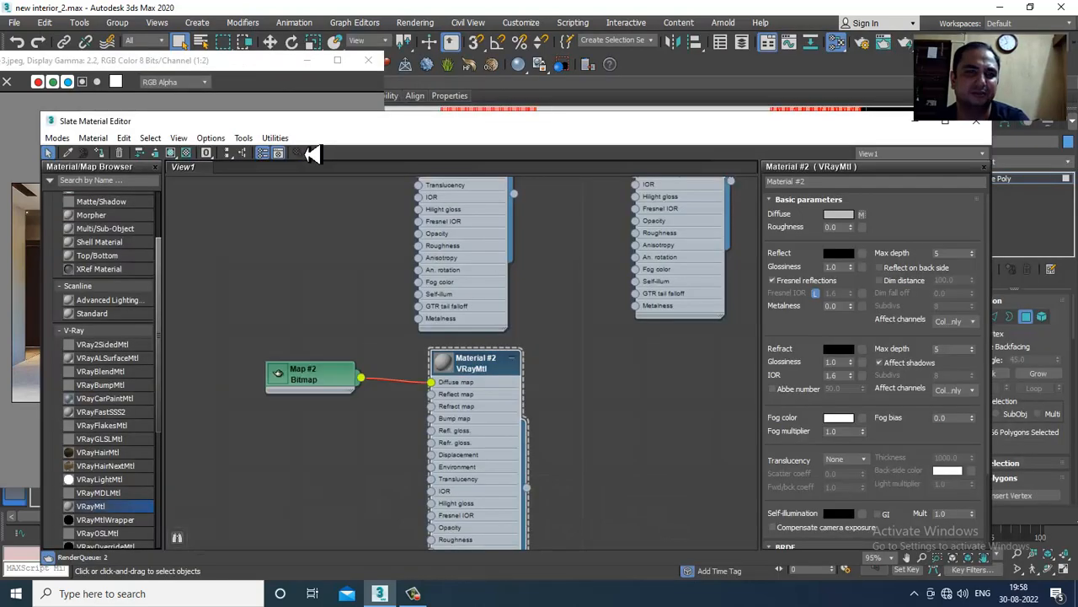
click(171, 152)
click(915, 124)
Reselect the polygons of the left slatted panel only, removing the flat centre section from the selection.
alt+middle_drag(584, 342, 626, 334)
scroll(580, 294, down, 3)
drag(661, 490, 661, 505)
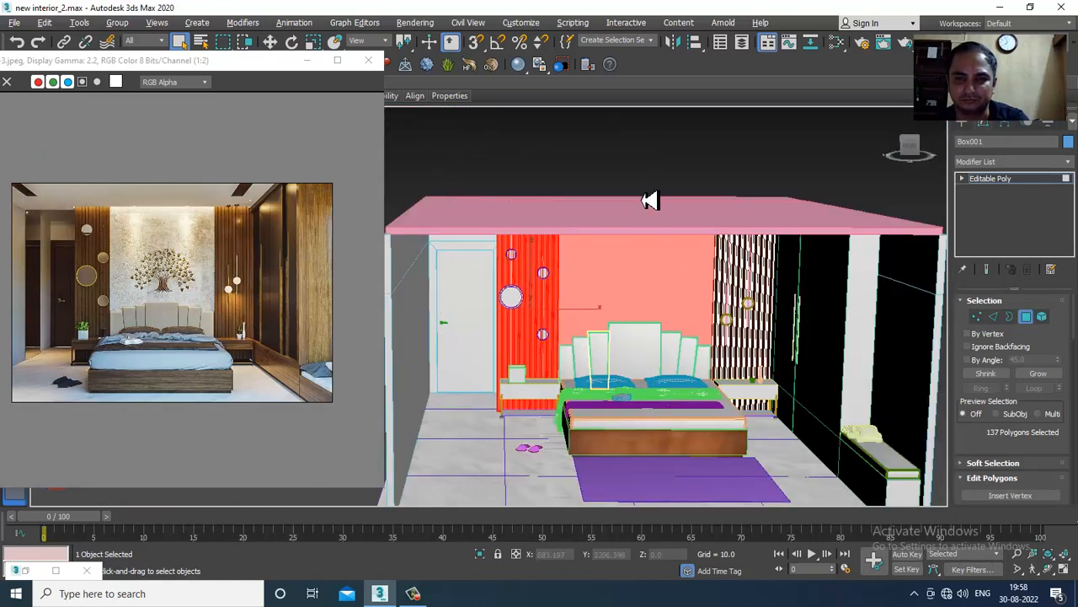
alt+middle_drag(699, 381, 667, 270)
alt+drag(715, 453, 729, 497)
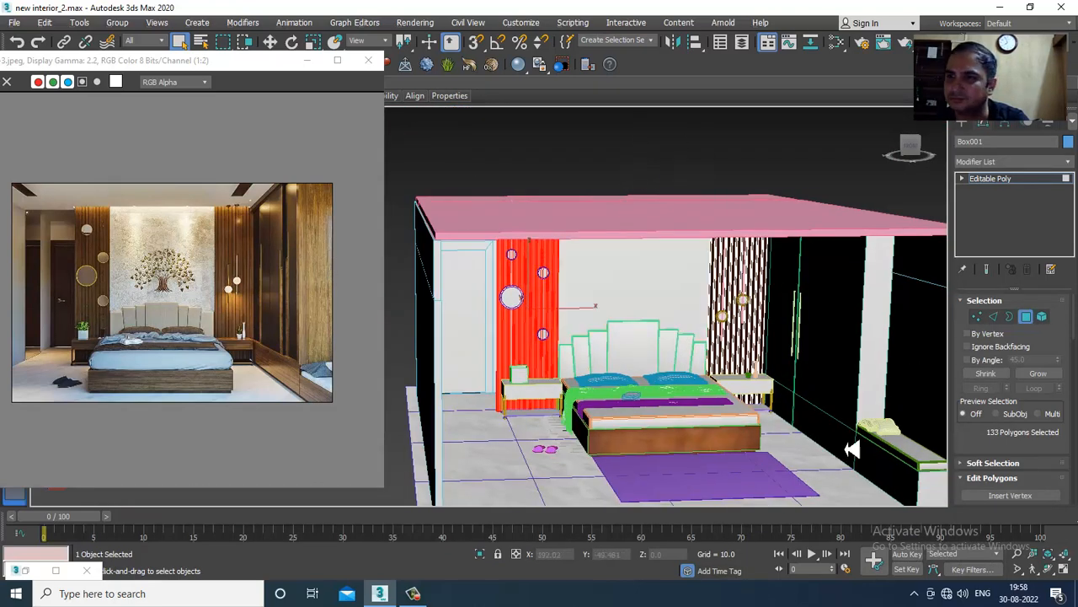
Add a UVW Map modifier with Box mapping to the selected slat polygons, deselect the wall and inspect the panels.
click(1019, 164)
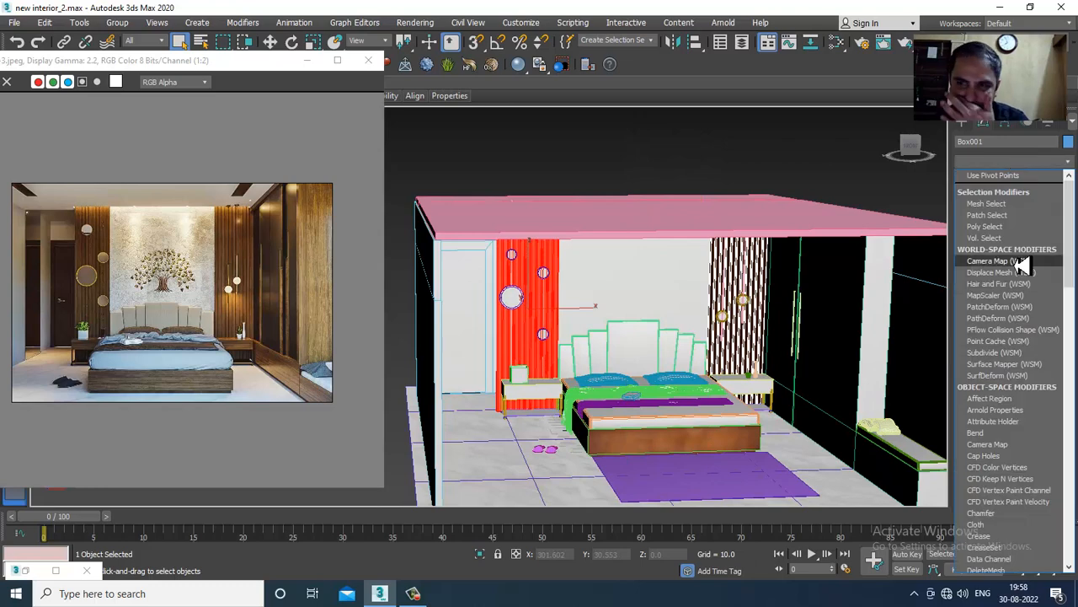
scroll(1022, 265, down, 10)
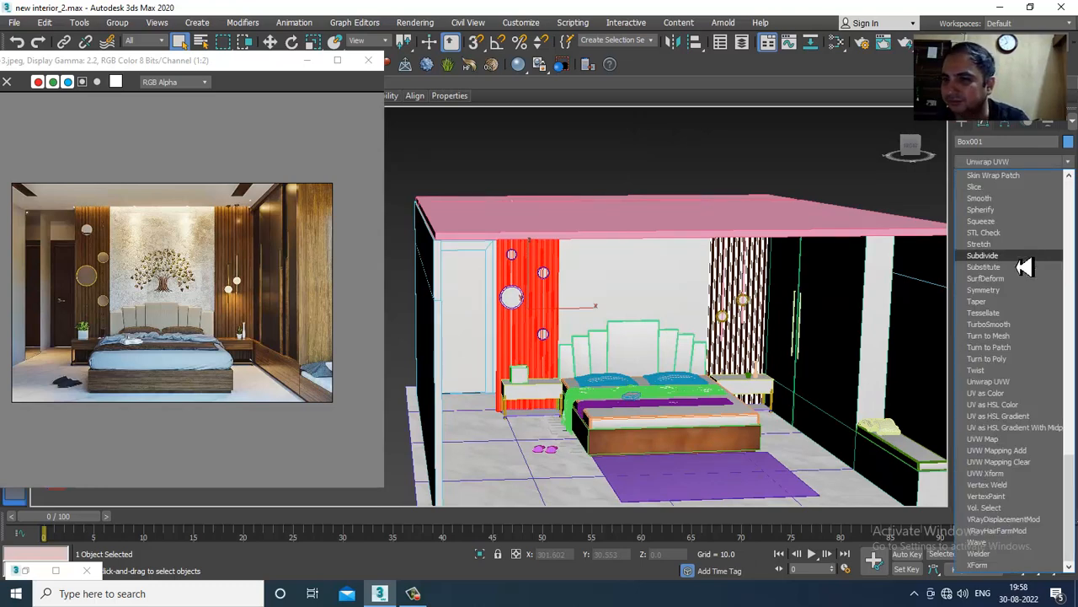
click(1026, 439)
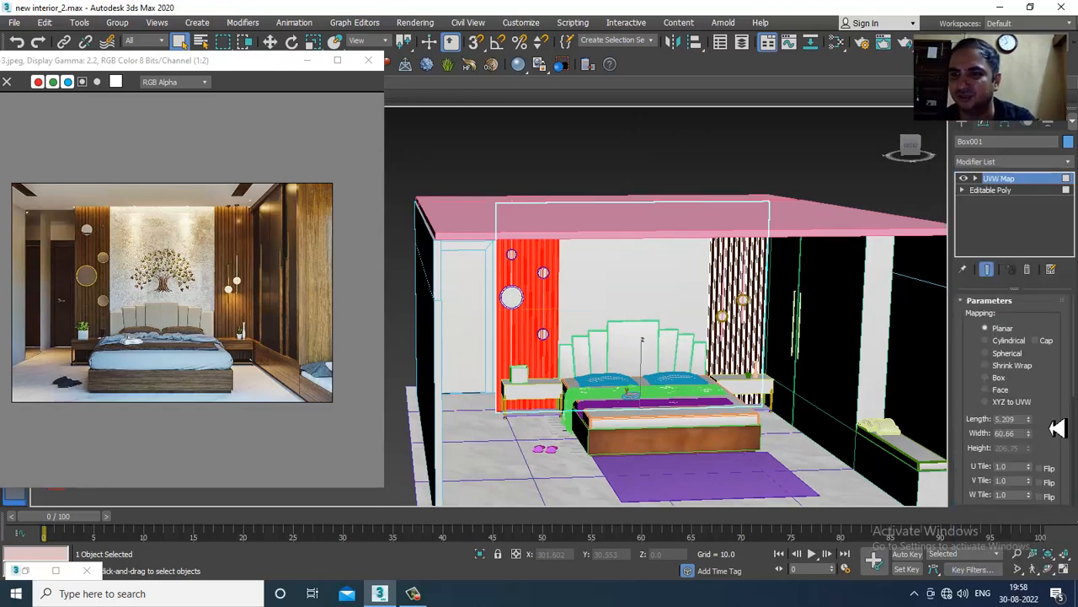
click(985, 377)
alt+middle_drag(708, 278, 671, 239)
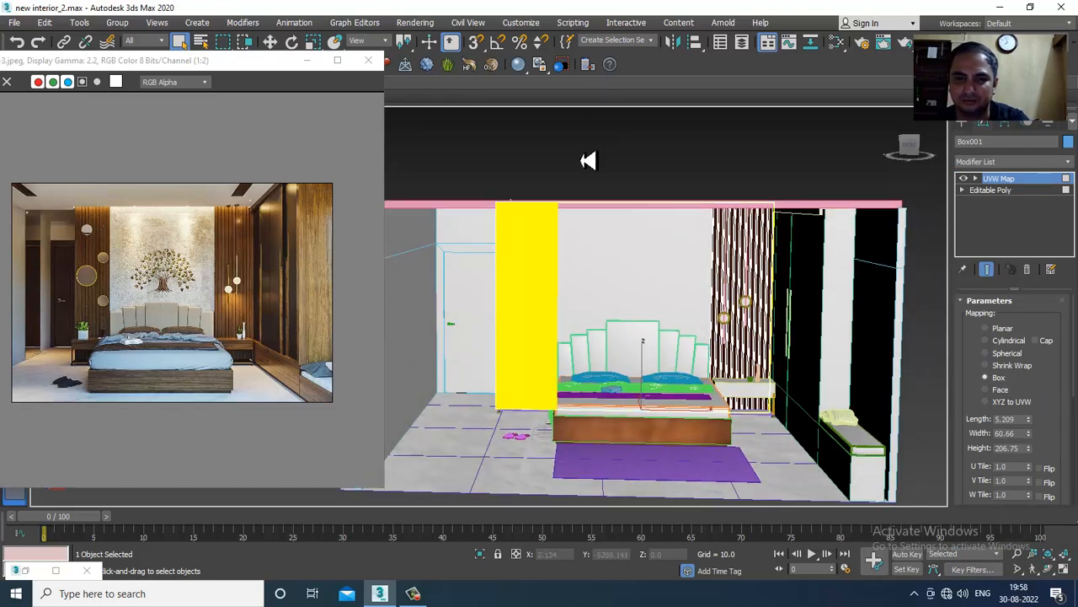
click(584, 161)
scroll(571, 276, up, 6)
scroll(575, 281, down, 5)
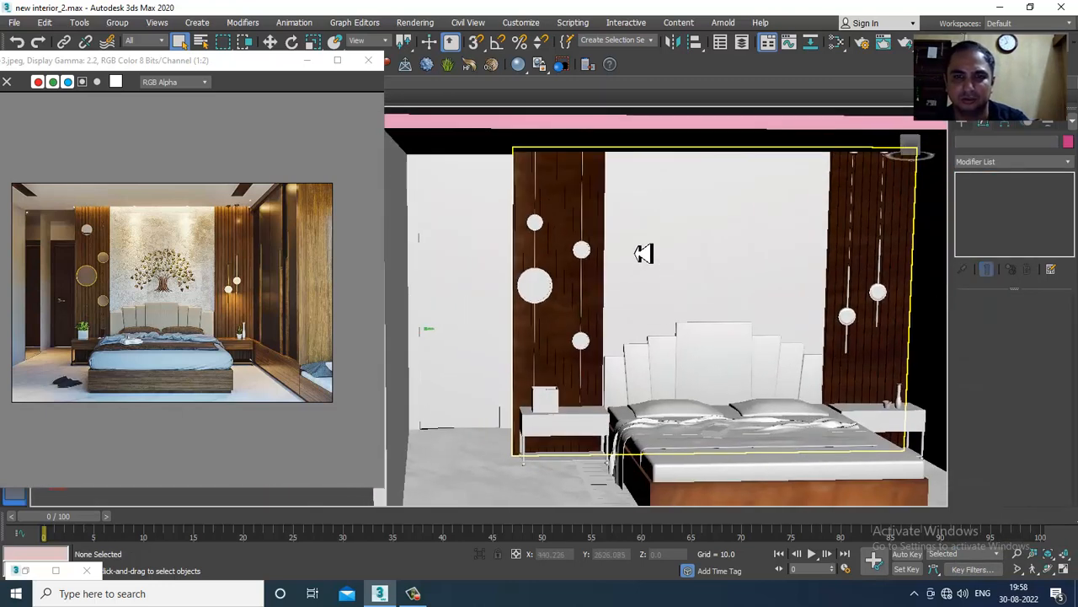
Undo the accidental box selection and select only the back wall with the slatted panels.
scroll(588, 289, up, 5)
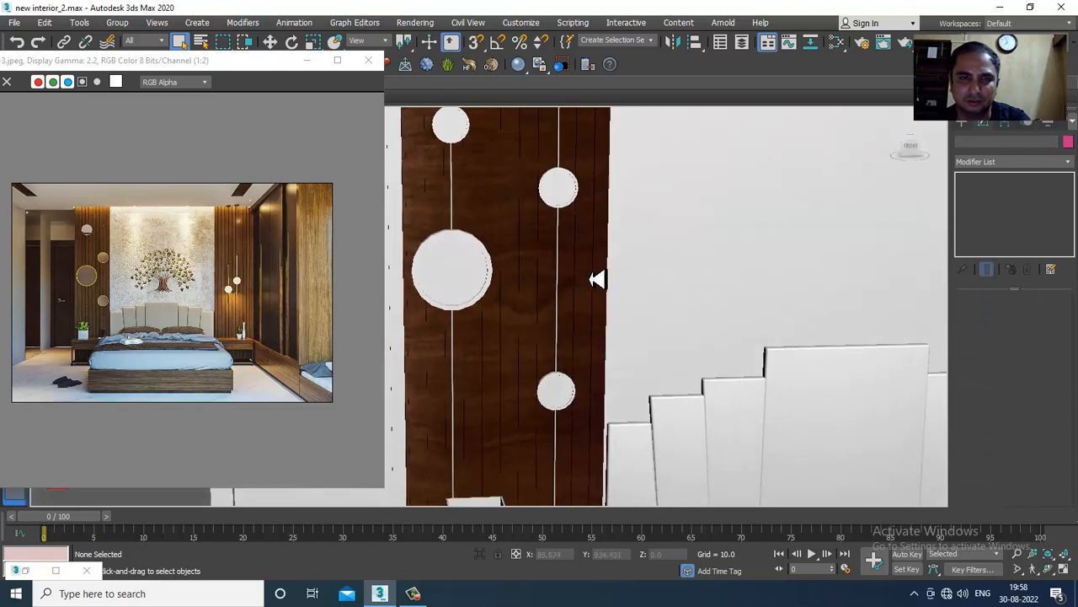
scroll(594, 280, down, 5)
scroll(611, 278, up, 2)
scroll(607, 278, down, 6)
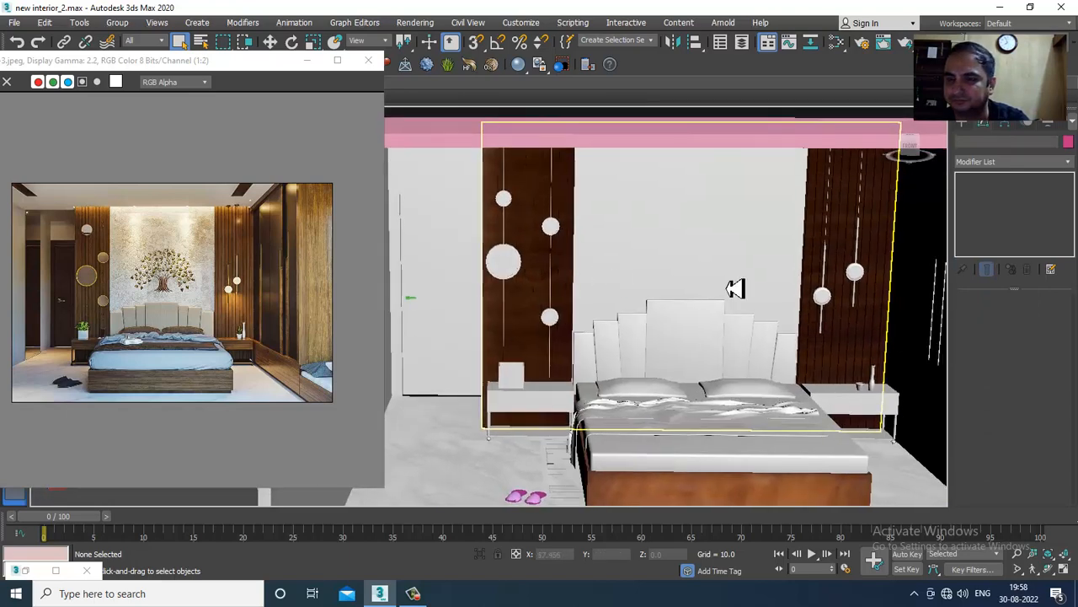
scroll(594, 205, down, 1)
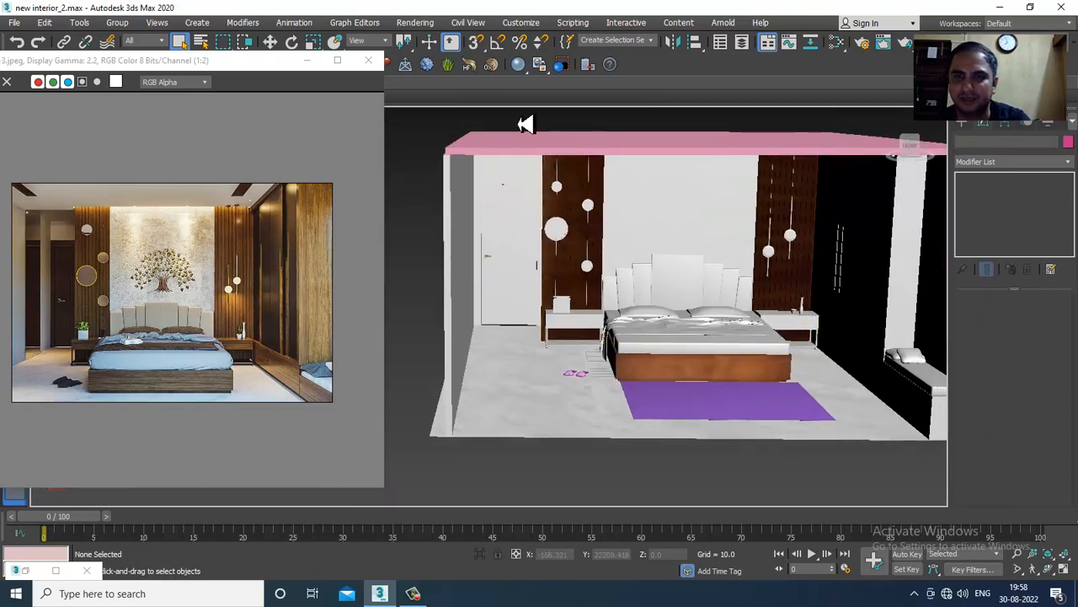
drag(522, 120, 664, 346)
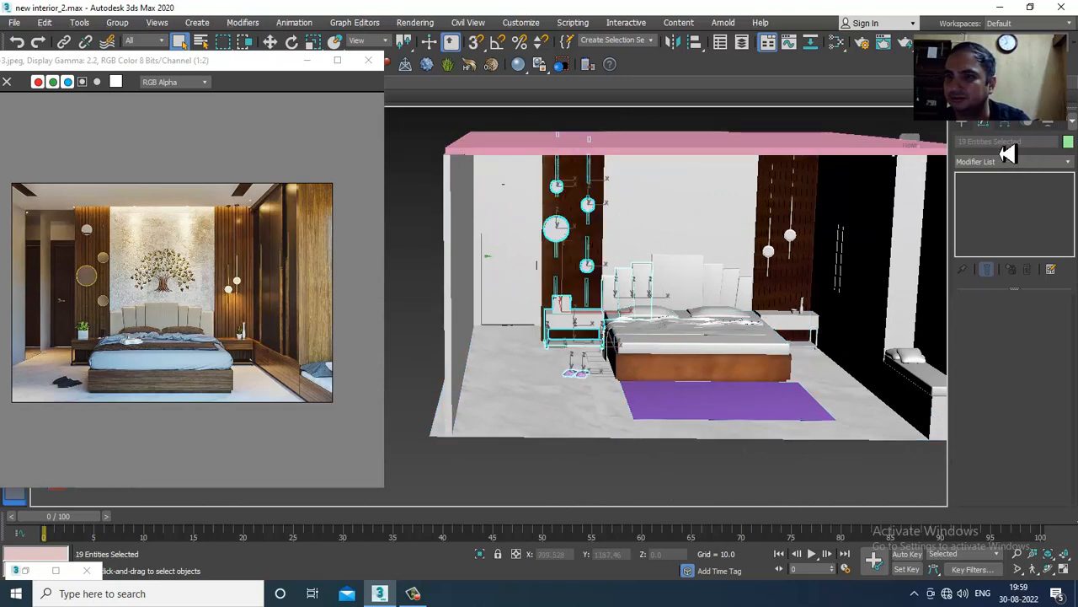
key(ctrl+z)
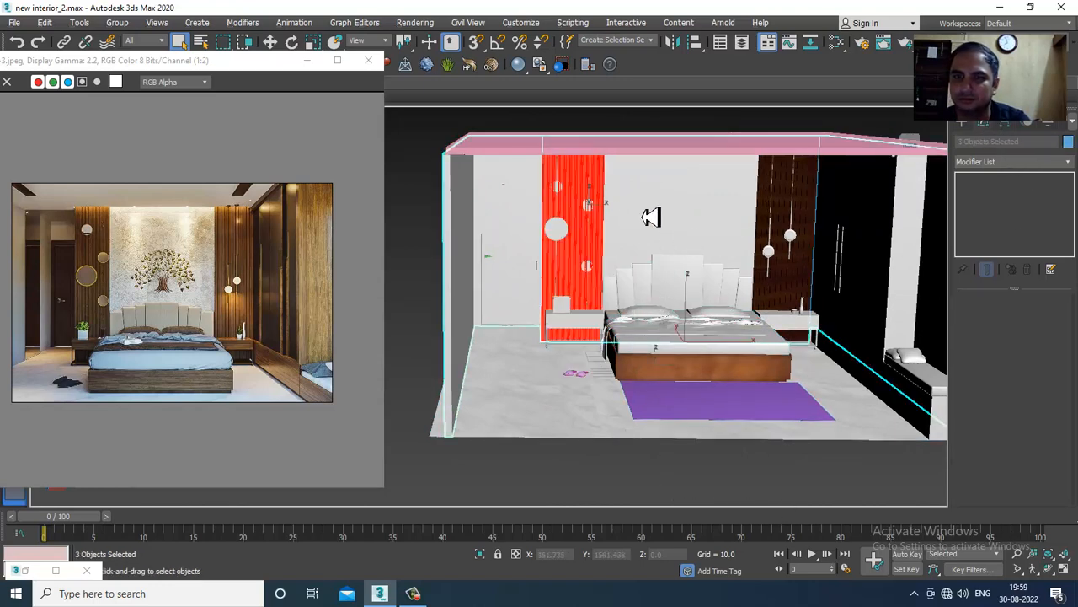
middle_drag(654, 217, 642, 261)
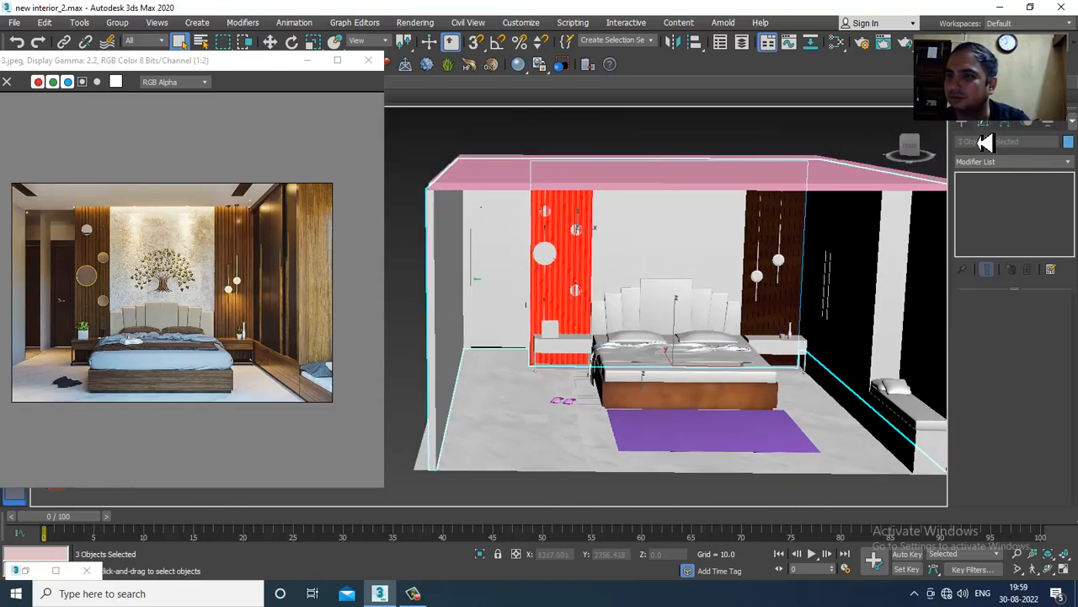
click(666, 157)
click(591, 219)
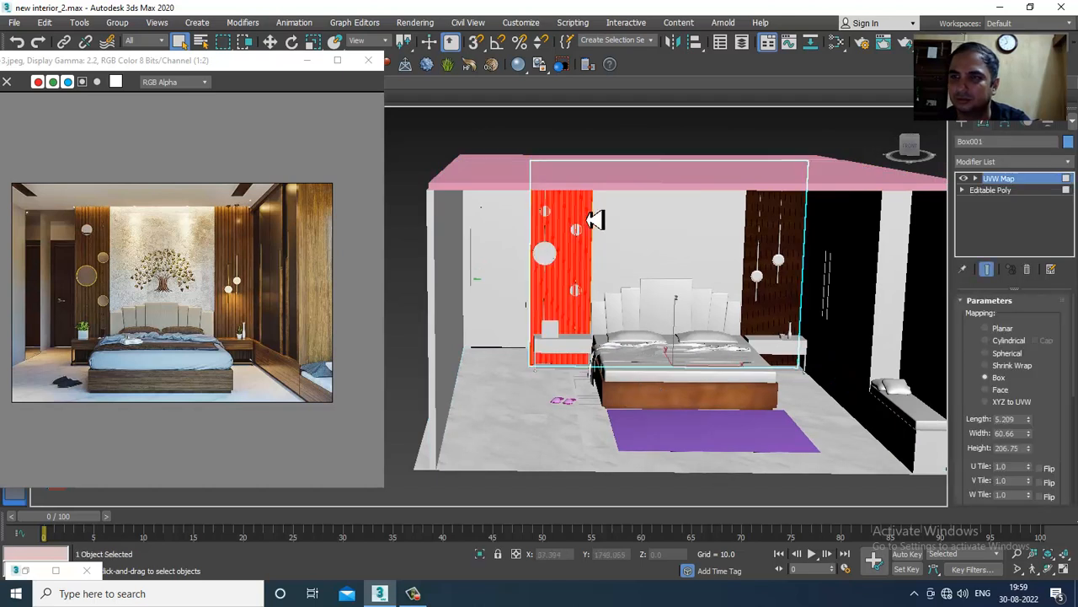
Activate the gizmo of the wall's UVW Map modifier and set the angle snap to 90 degrees.
click(976, 179)
click(974, 190)
right_click(497, 42)
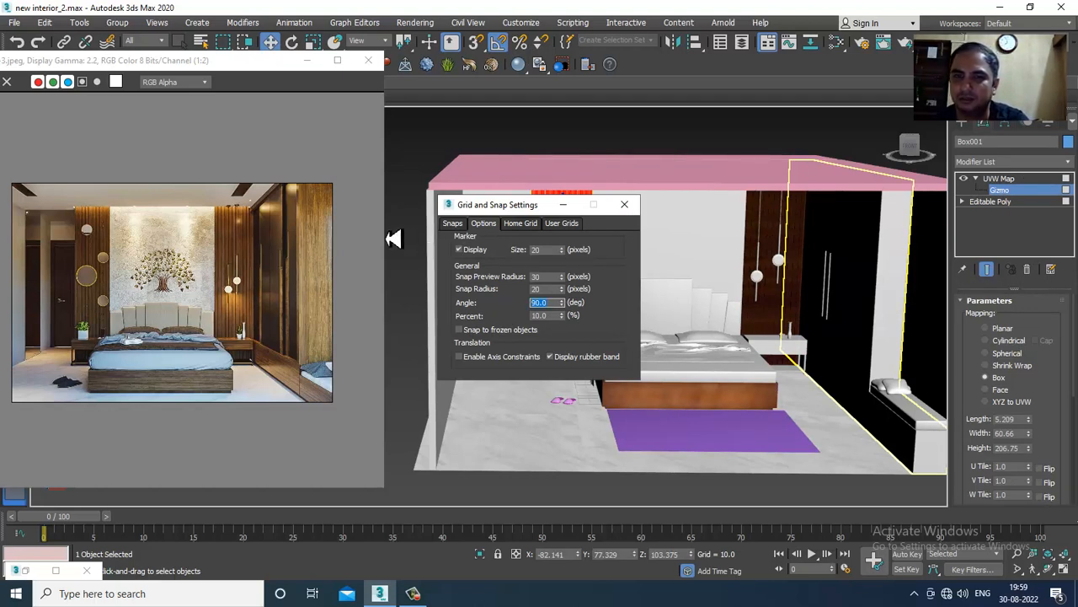
click(624, 206)
Rotate the left slatted panel's mapping gizmo by 90 degrees and fit it to the selected polygons.
scroll(631, 242, up, 4)
key(e)
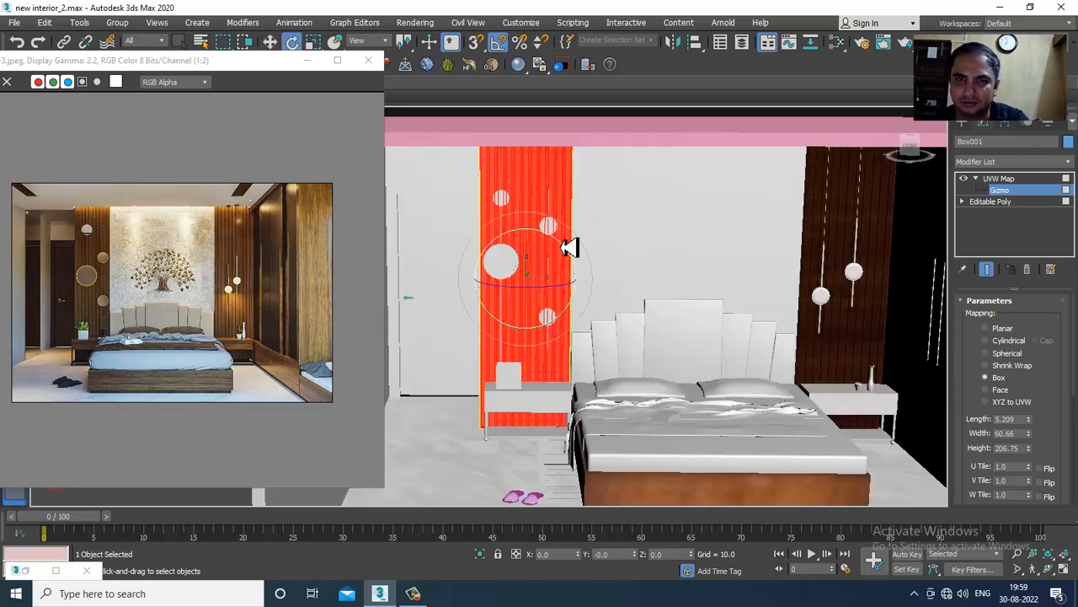
drag(564, 251, 571, 254)
key(w)
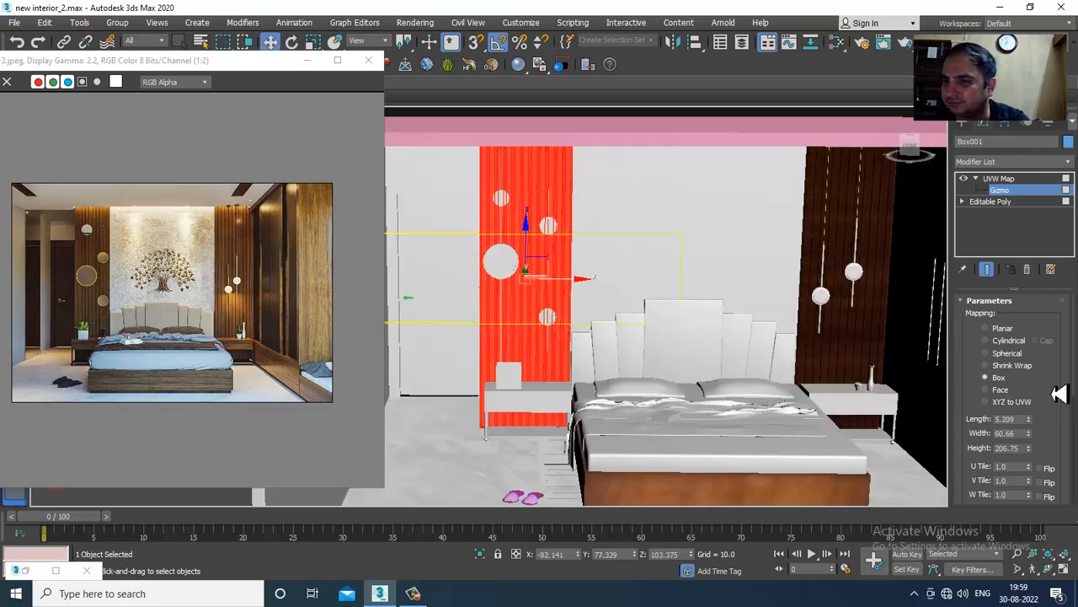
scroll(1011, 396, down, 5)
click(987, 453)
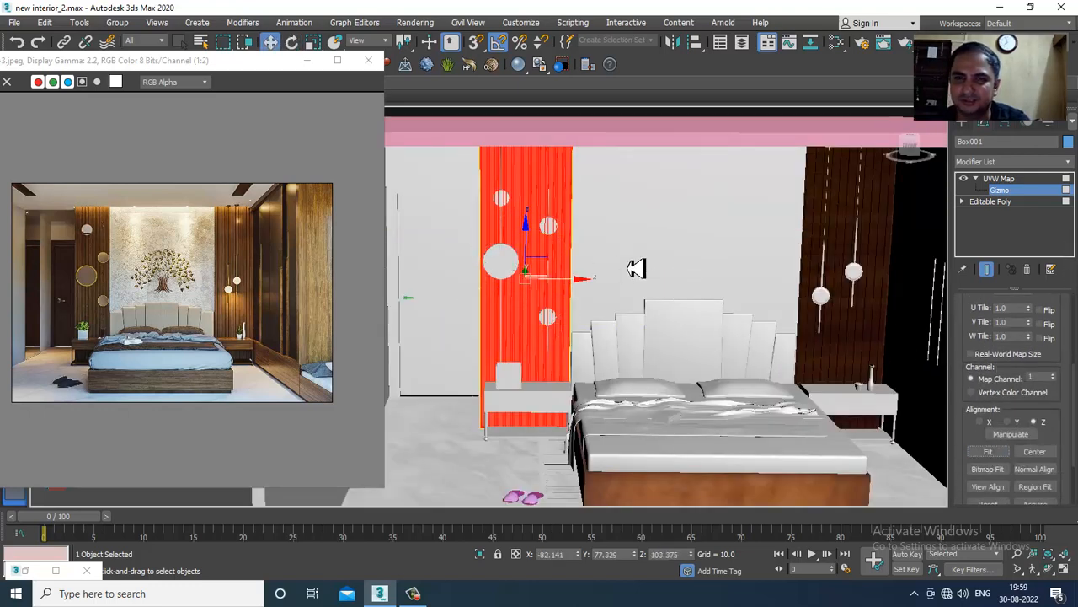
Convert the wall with the remapped left panel to an Editable Poly and deselect it.
alt+middle_drag(633, 267, 614, 192)
alt+middle_drag(610, 370, 612, 327)
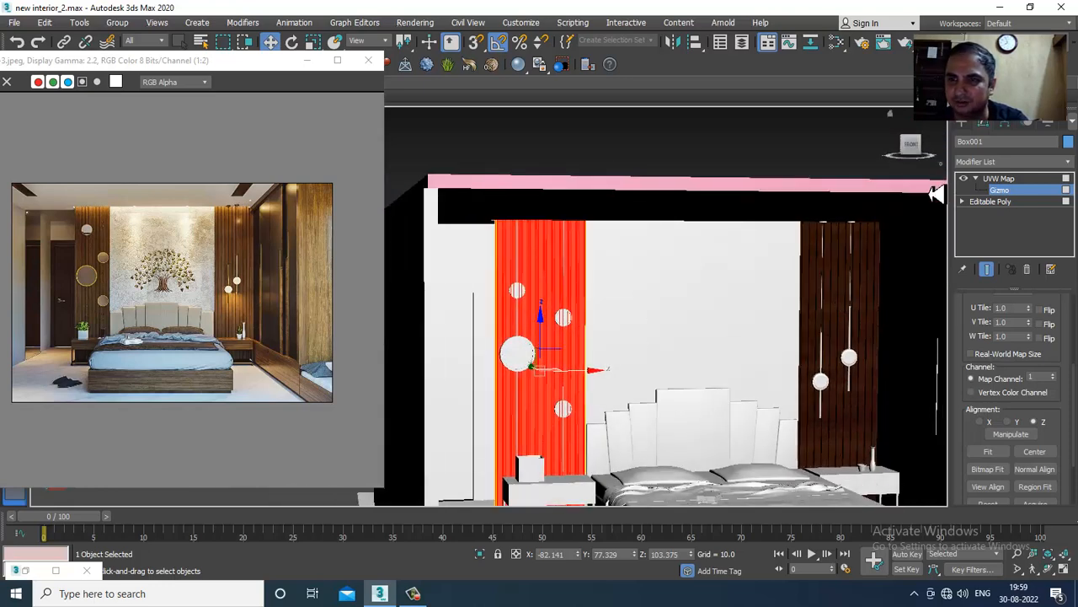
middle_drag(786, 283, 672, 262)
scroll(621, 267, down, 5)
right_click(618, 255)
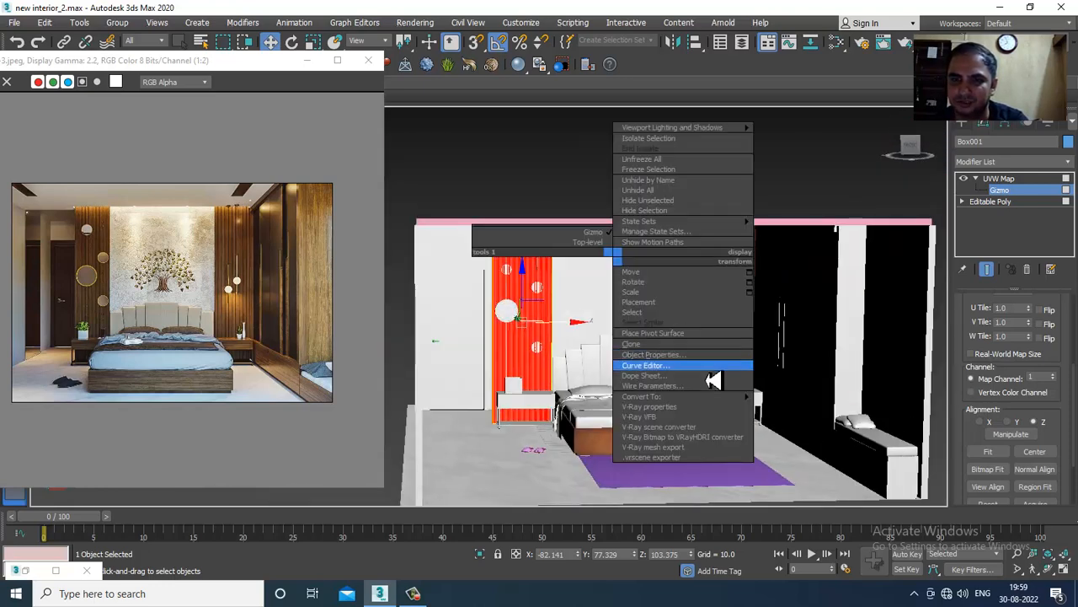
mouse_move(727, 396)
click(832, 407)
click(767, 217)
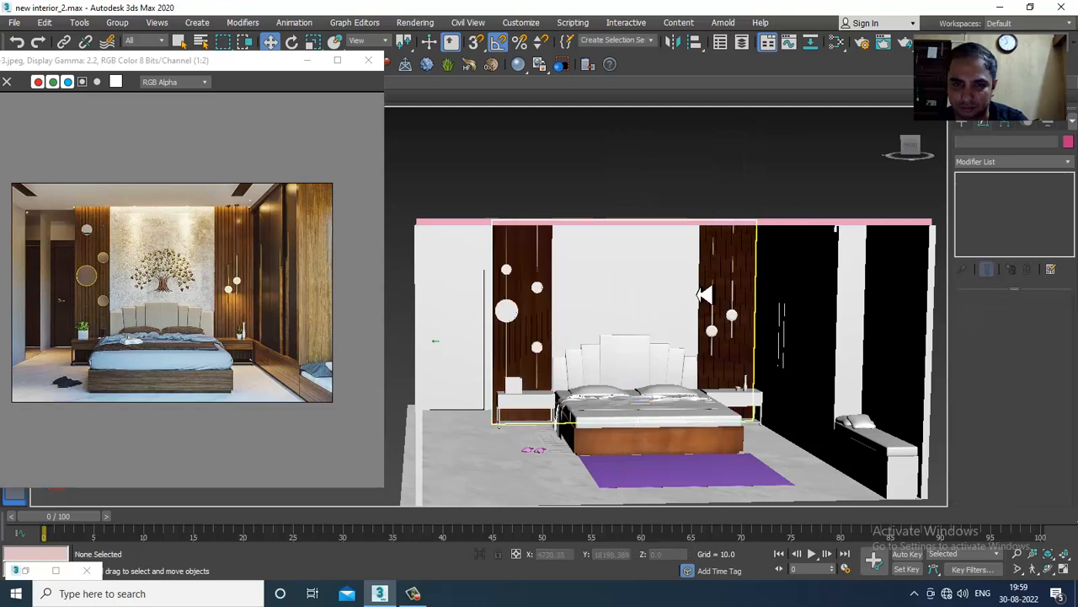
Select the polygons of the right slatted panel on the back wall, removing the flat centre section from the selection.
scroll(620, 362, up, 5)
scroll(618, 357, down, 5)
alt+middle_drag(660, 360, 616, 316)
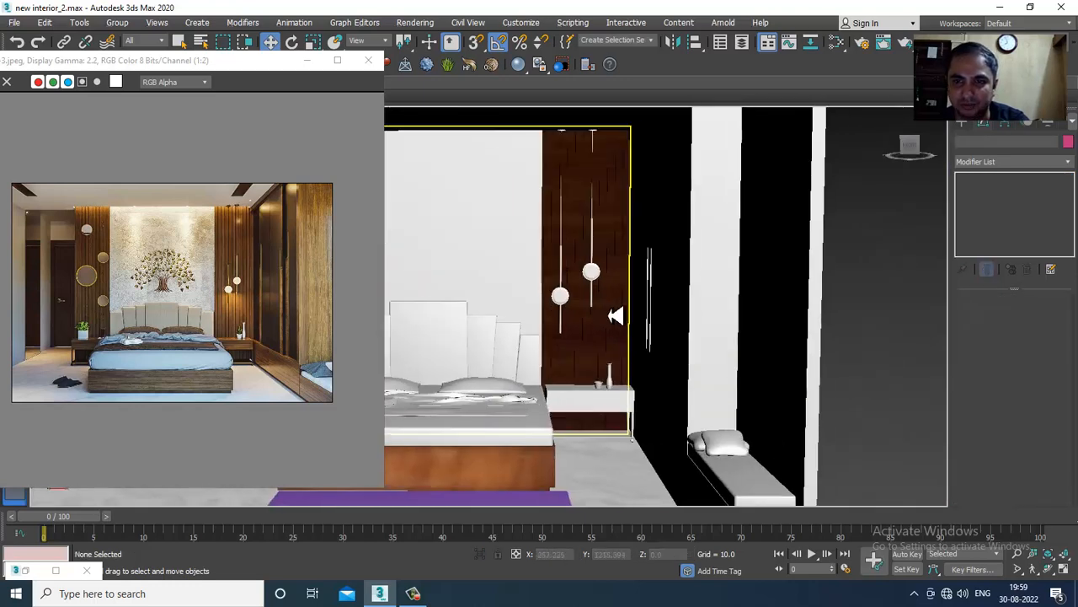
scroll(579, 307, down, 5)
drag(561, 189, 672, 413)
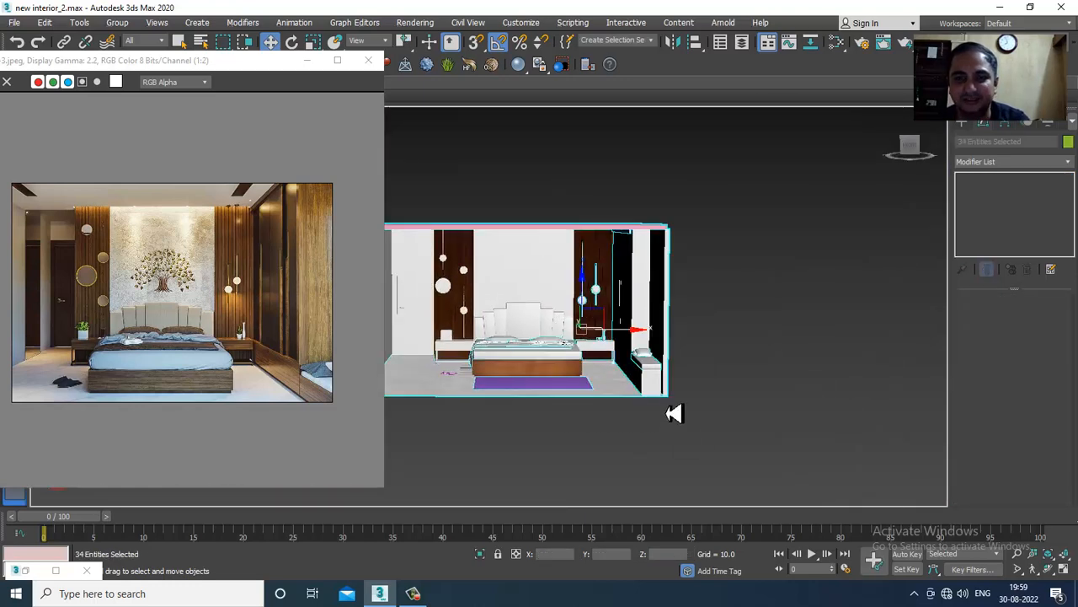
click(553, 272)
key(4)
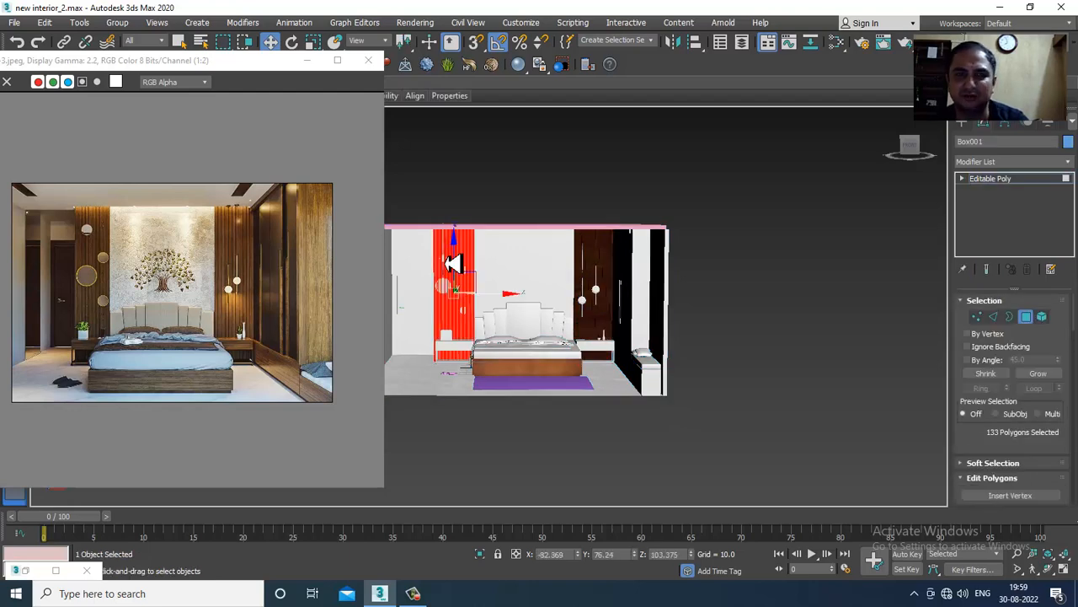
drag(532, 162, 726, 453)
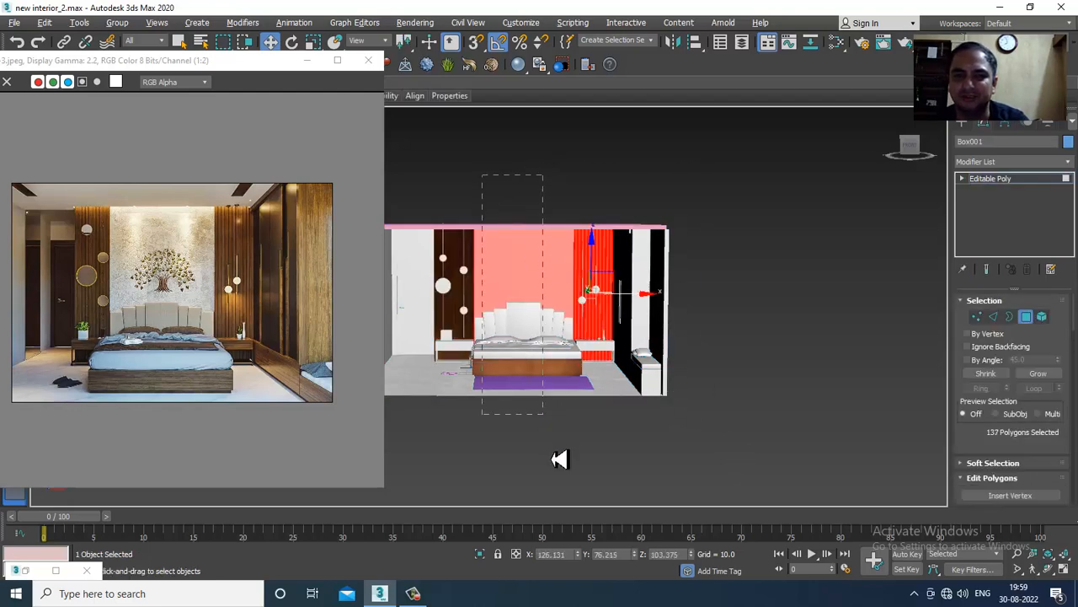
alt+drag(543, 414, 559, 459)
alt+middle_drag(495, 299, 516, 298)
scroll(528, 298, up, 4)
alt+middle_drag(647, 283, 681, 285)
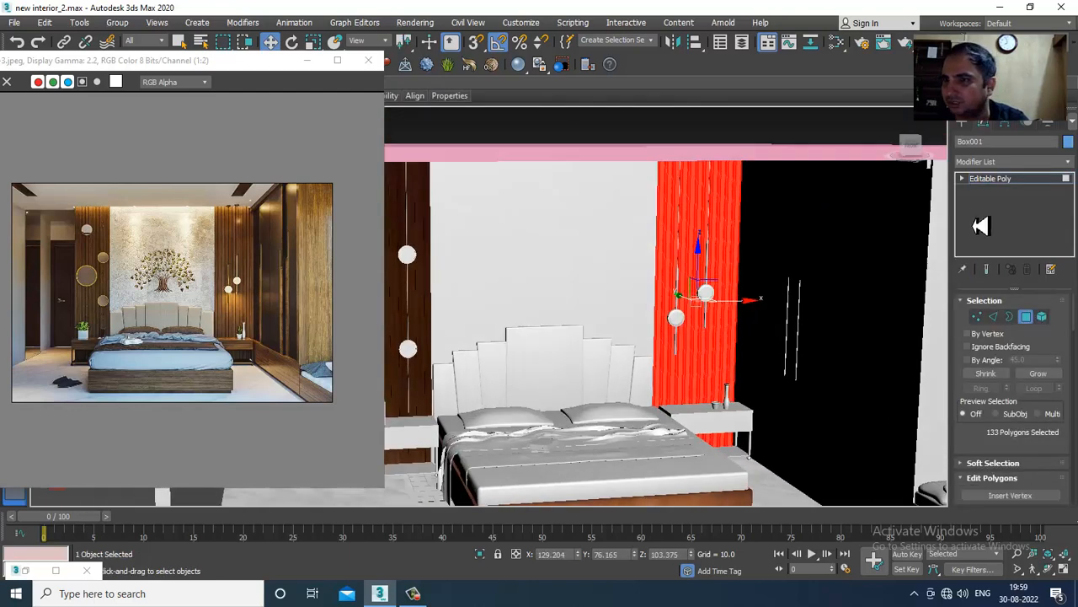
Add a UVW Map modifier with Box mapping to the right panel's polygons and activate its gizmo.
click(1011, 161)
scroll(1008, 259, down, 10)
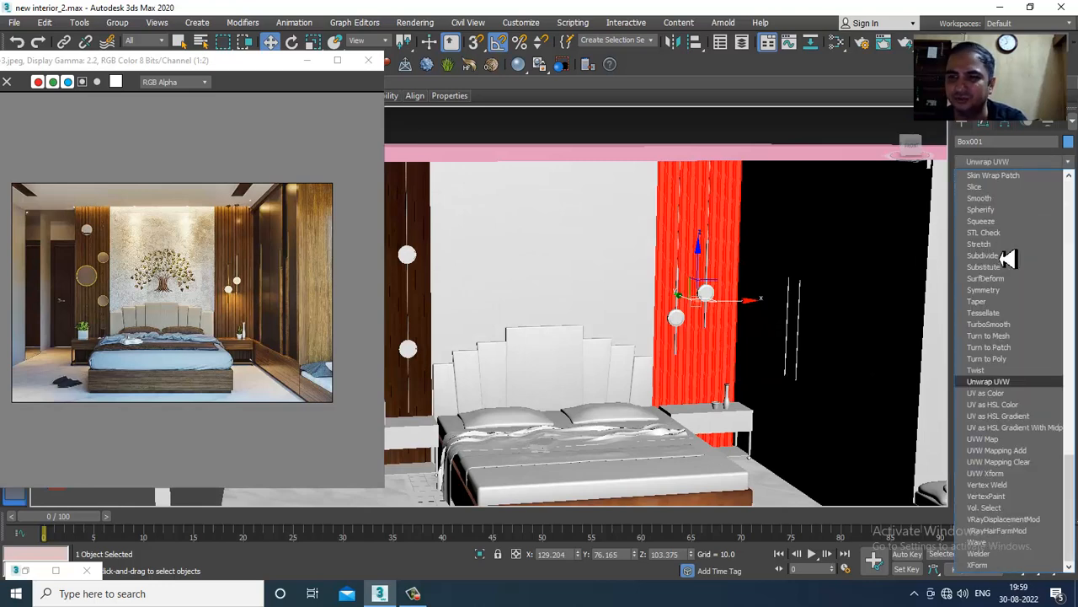
click(1018, 448)
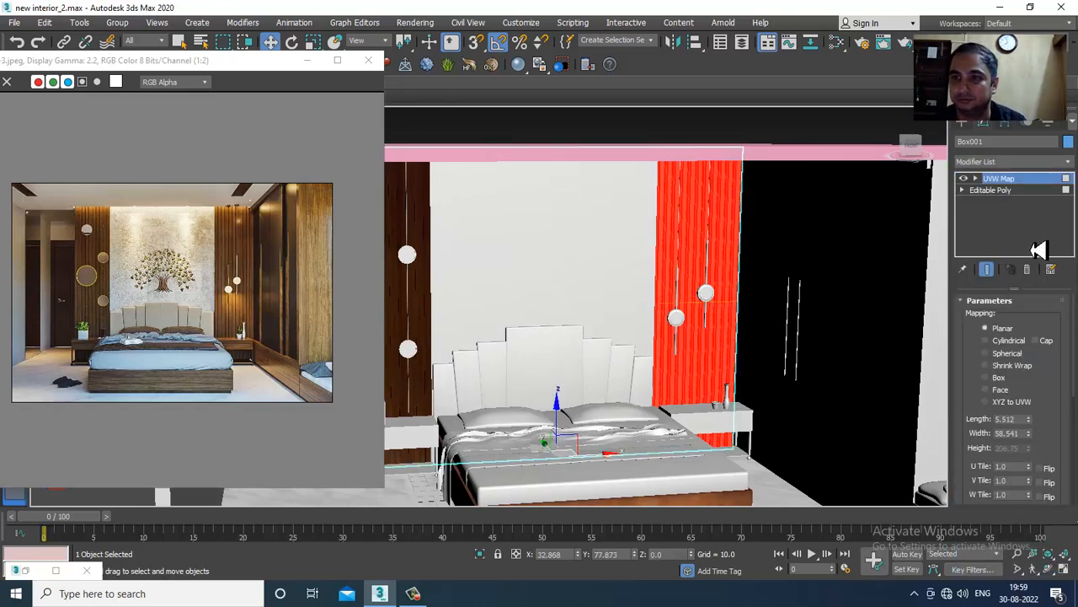
click(975, 178)
click(1000, 190)
middle_drag(650, 306, 616, 301)
click(1000, 377)
Rotate the right slatted panel's mapping gizmo by 90 degrees and fit it to the selected polygons.
key(e)
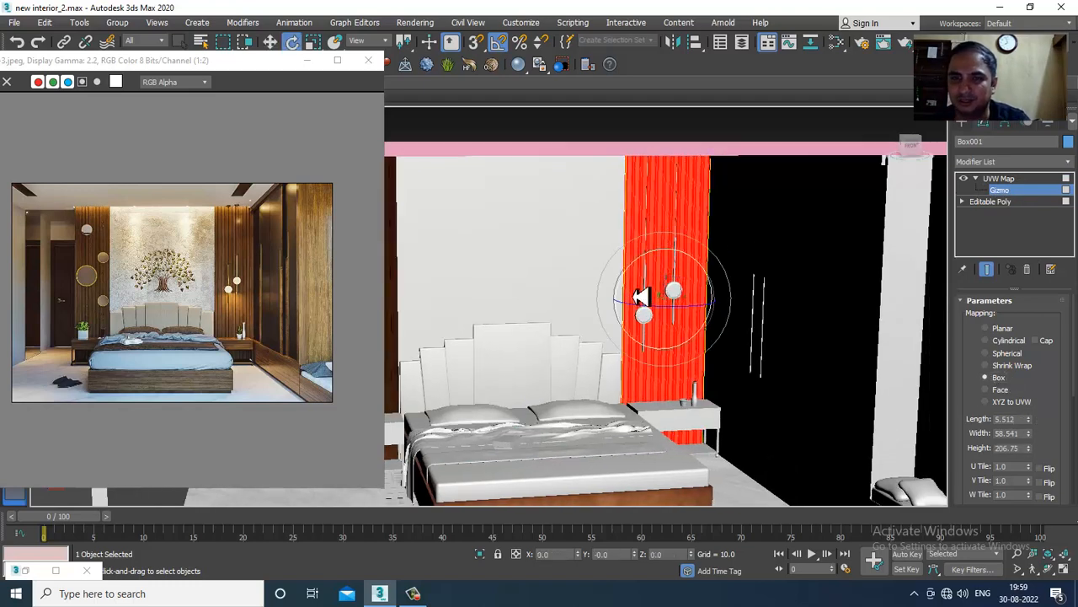
key(w)
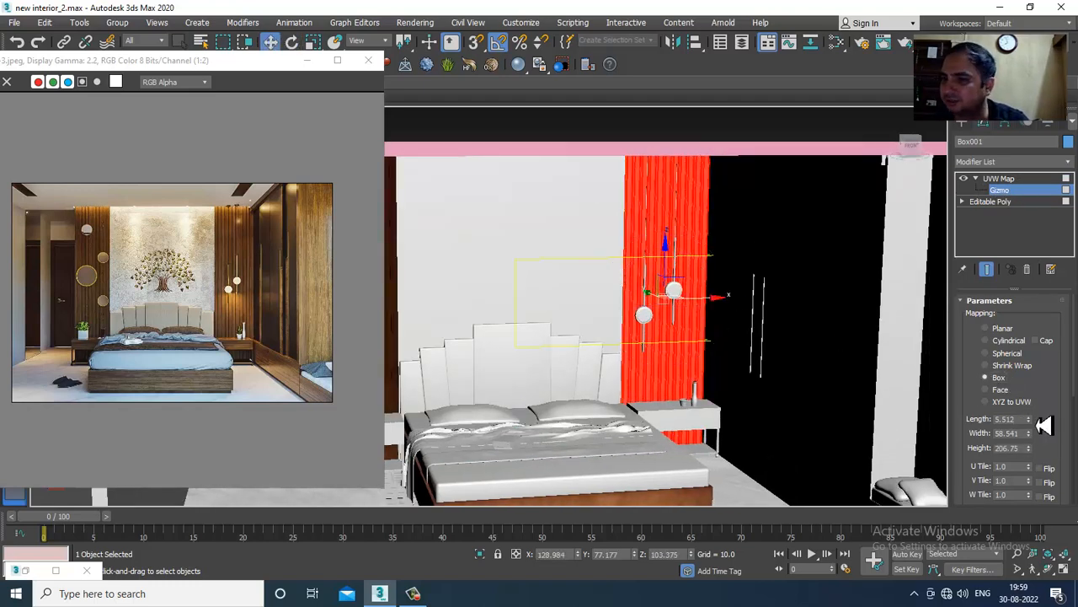
drag(1040, 423, 1059, 301)
click(988, 491)
alt+middle_drag(762, 320, 759, 312)
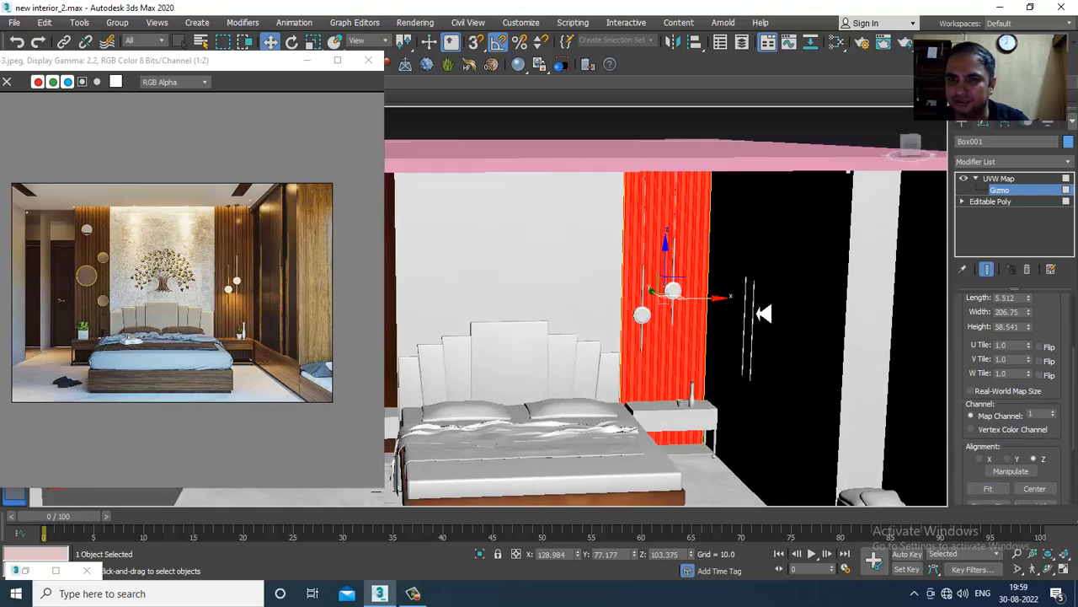
Collapse the right panel's mapping by converting the wall to an Editable Poly, and clear the selection.
right_click(698, 213)
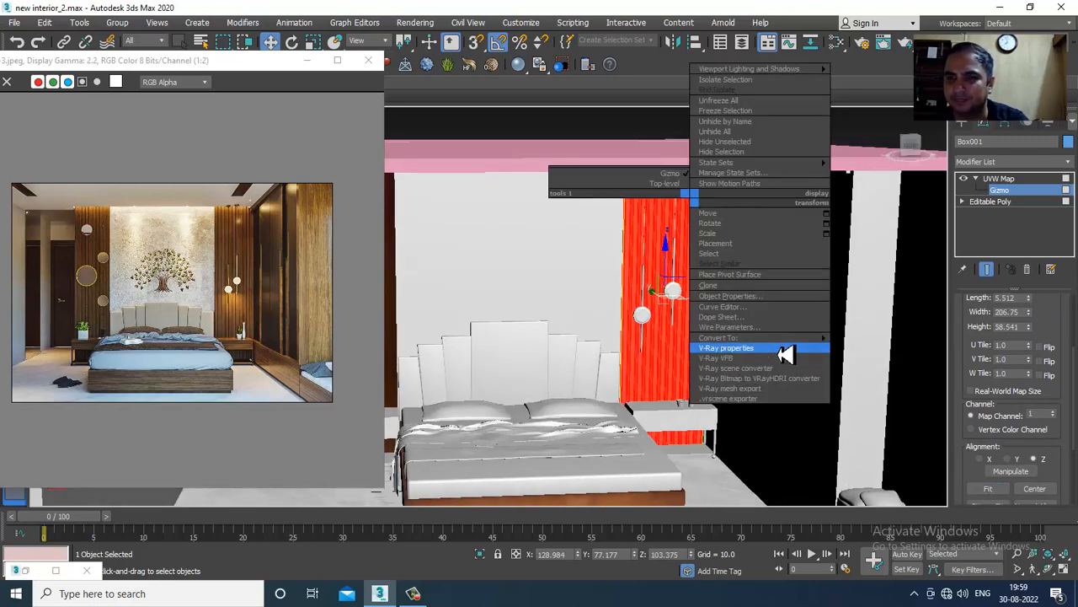
mouse_move(783, 338)
click(893, 352)
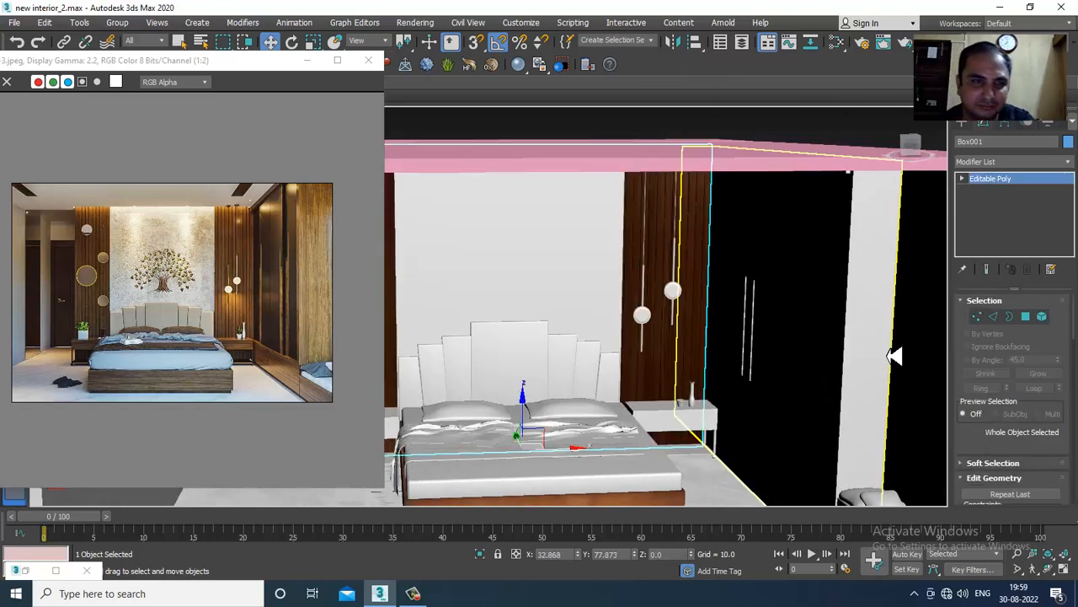
middle_drag(768, 296, 800, 330)
scroll(800, 330, down, 4)
click(742, 174)
alt+middle_drag(745, 262, 731, 266)
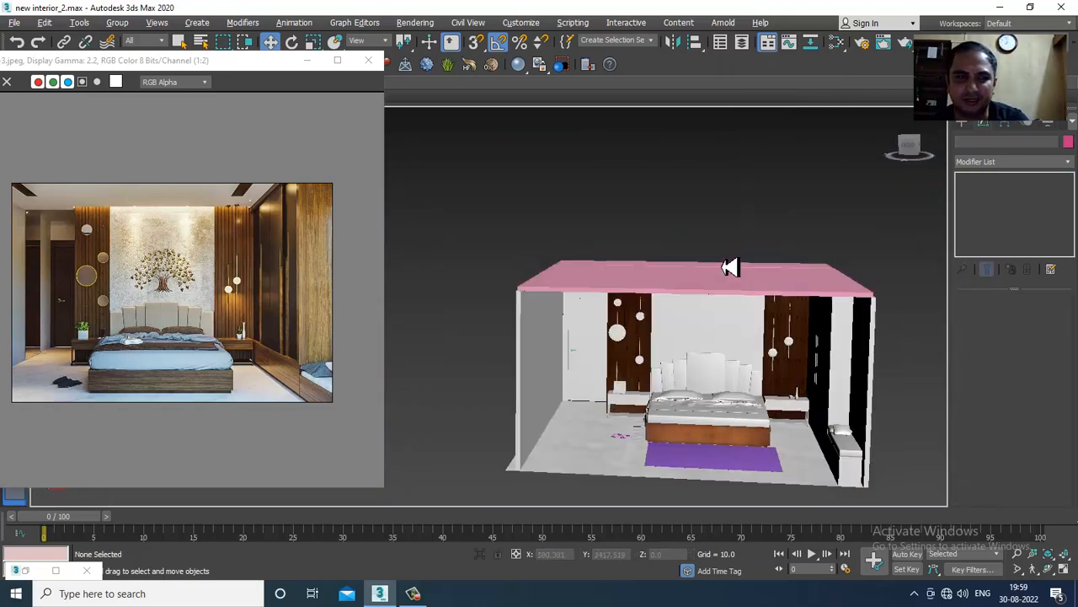
Compare with the reference image and select the two vertical lines on the left panel plus the two pendant lamp rods on the right panel.
scroll(89, 254, up, 1)
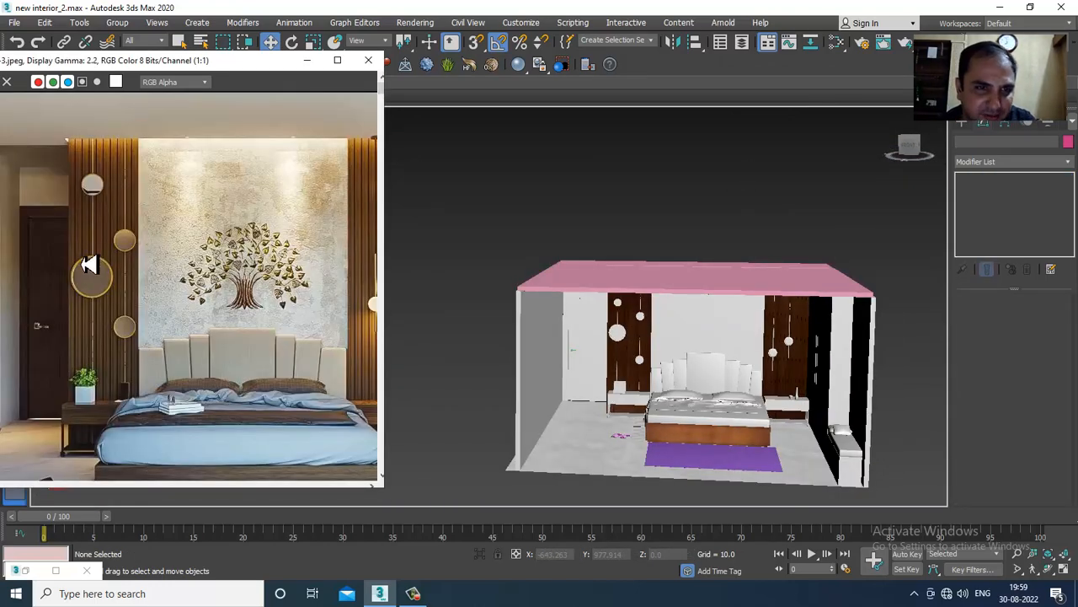
middle_drag(284, 254, 179, 250)
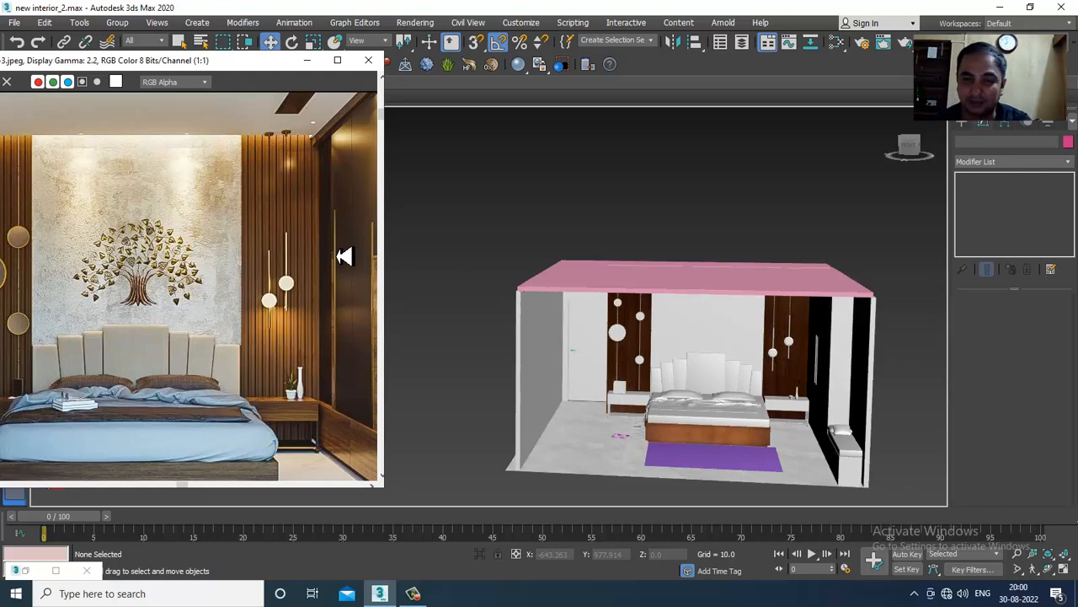
mouse_move(792, 358)
alt+middle_down()
mouse_move(649, 335)
mouse_move(804, 357)
alt+middle_up()
scroll(649, 335, up, 2)
scroll(745, 335, up, 4)
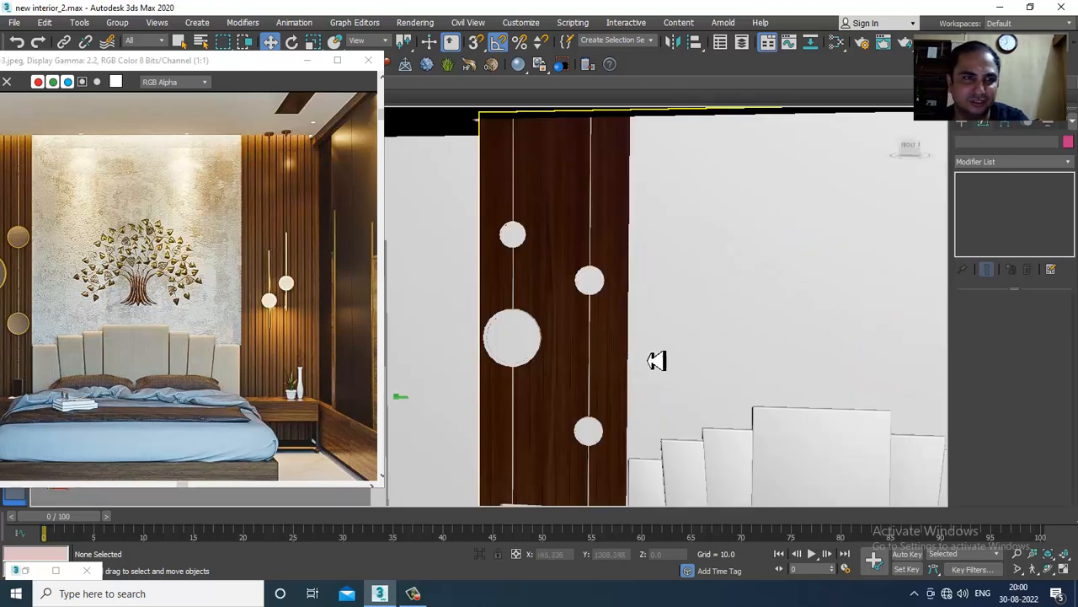
click(510, 193)
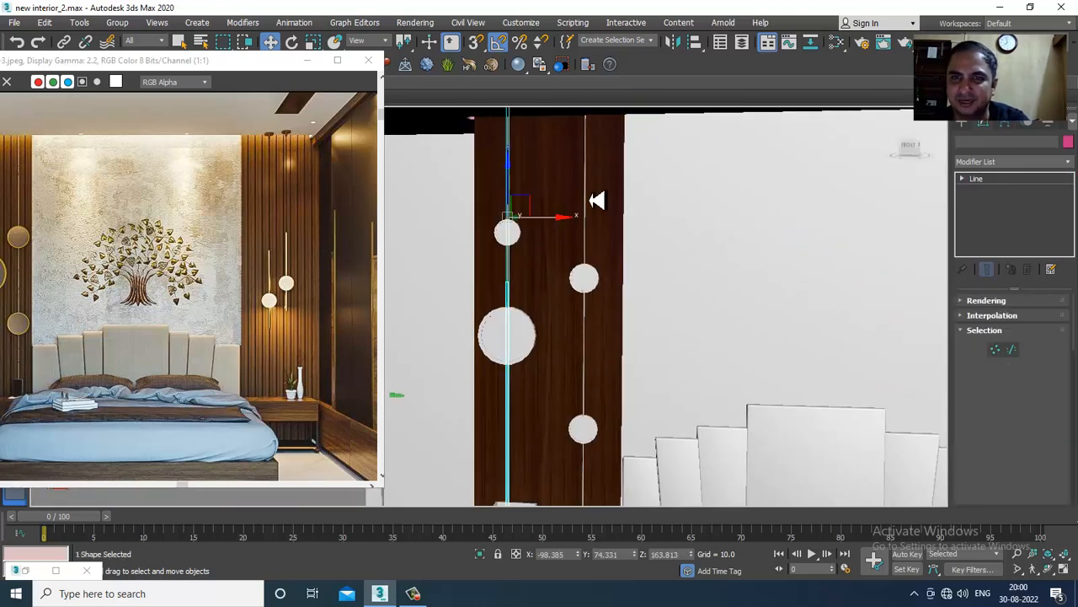
ctrl+click(588, 200)
scroll(591, 201, down, 4)
middle_drag(806, 287, 611, 248)
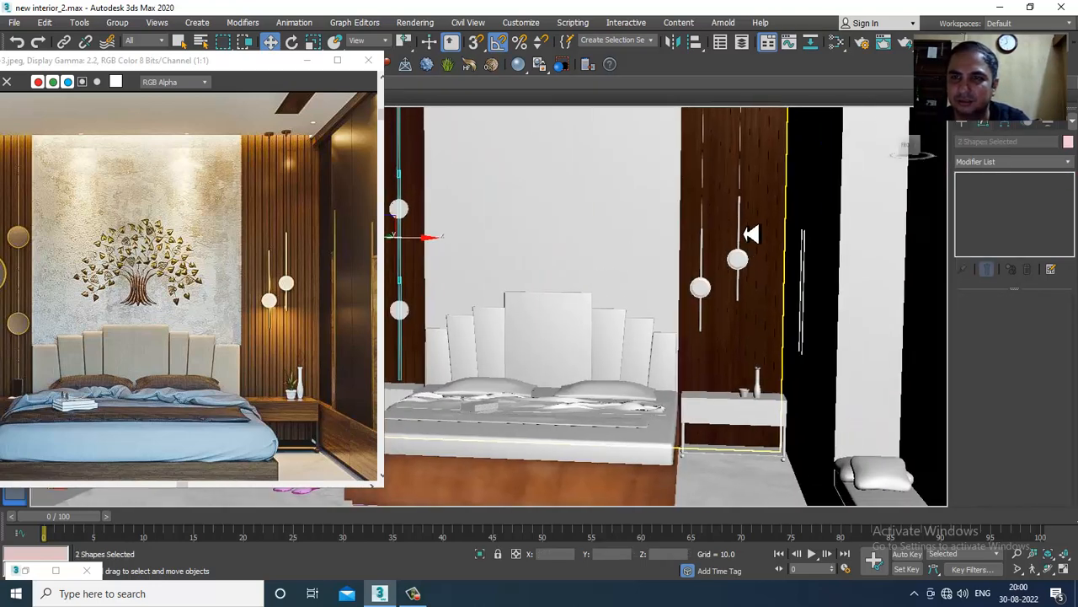
ctrl+click(740, 229)
ctrl+click(703, 228)
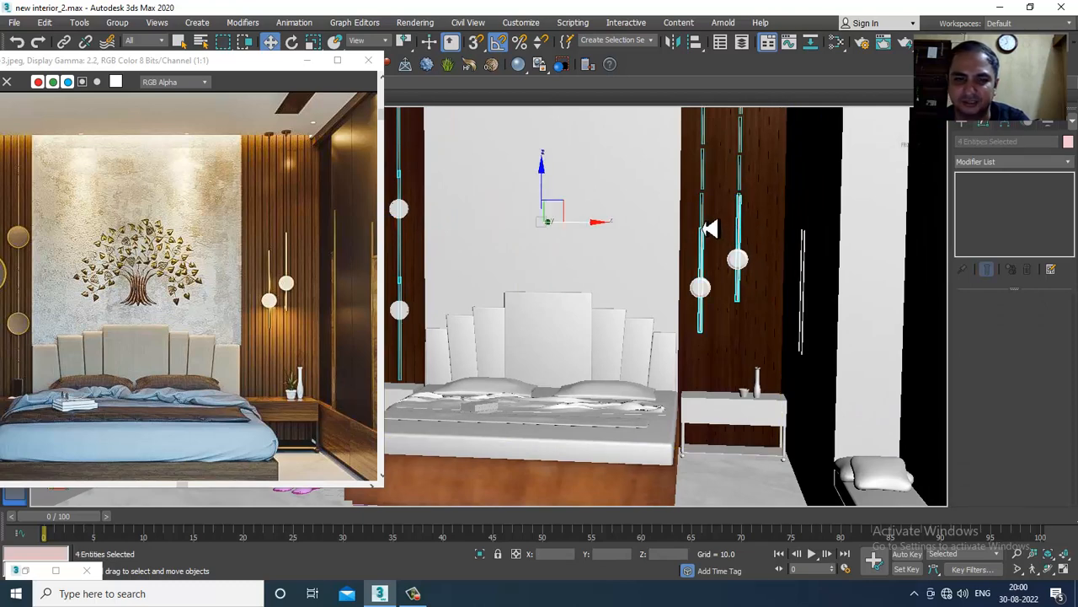
click(413, 593)
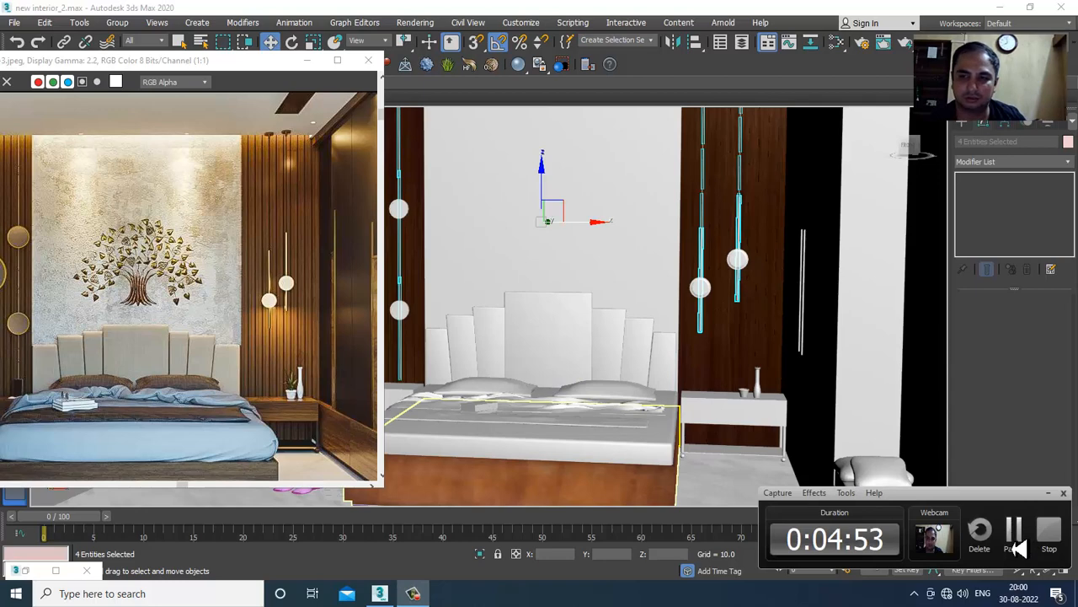
click(1015, 531)
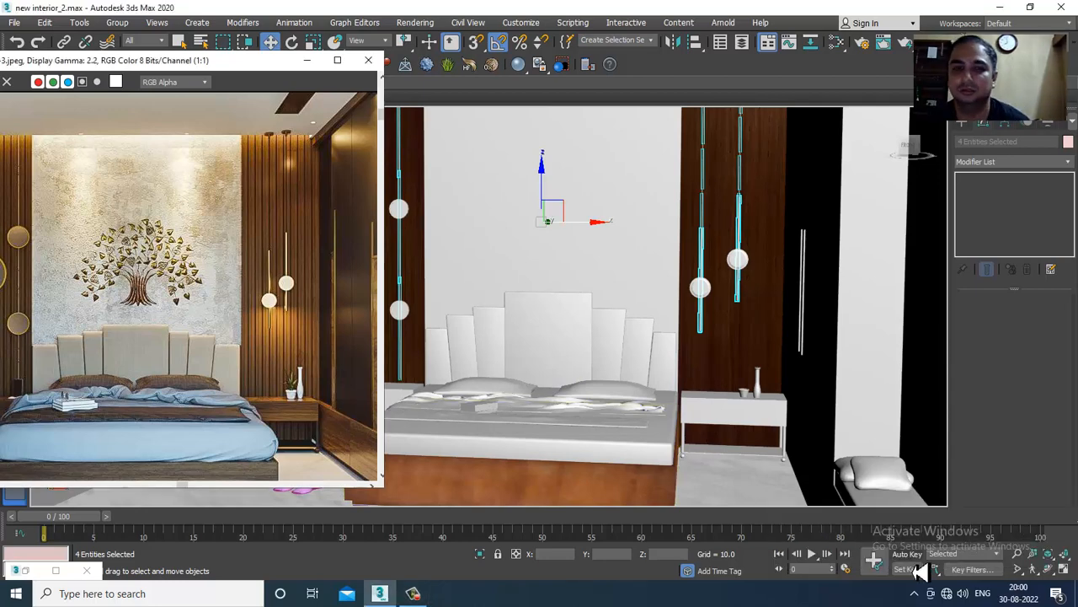
Create a new VRayMtl for the selected rods and set its diffuse colour to a near-white of RGB 235, 235, 235.
mouse_move(701, 300)
alt+middle_down()
mouse_move(708, 306)
mouse_move(693, 282)
alt+middle_up()
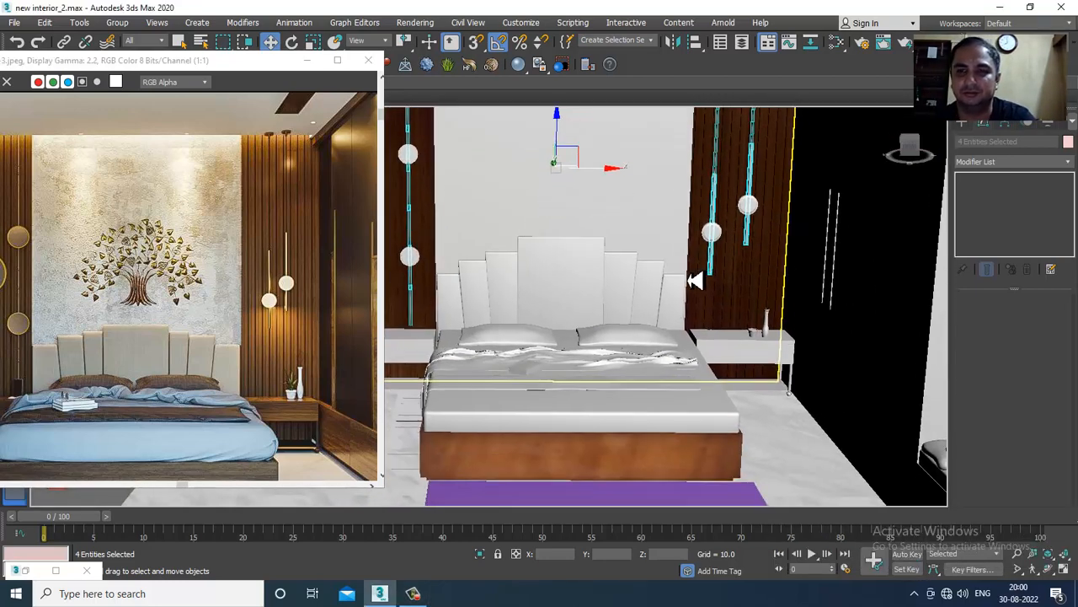
mouse_move(785, 244)
alt+middle_down()
mouse_move(814, 234)
mouse_move(775, 326)
mouse_move(787, 253)
alt+middle_up()
key(m)
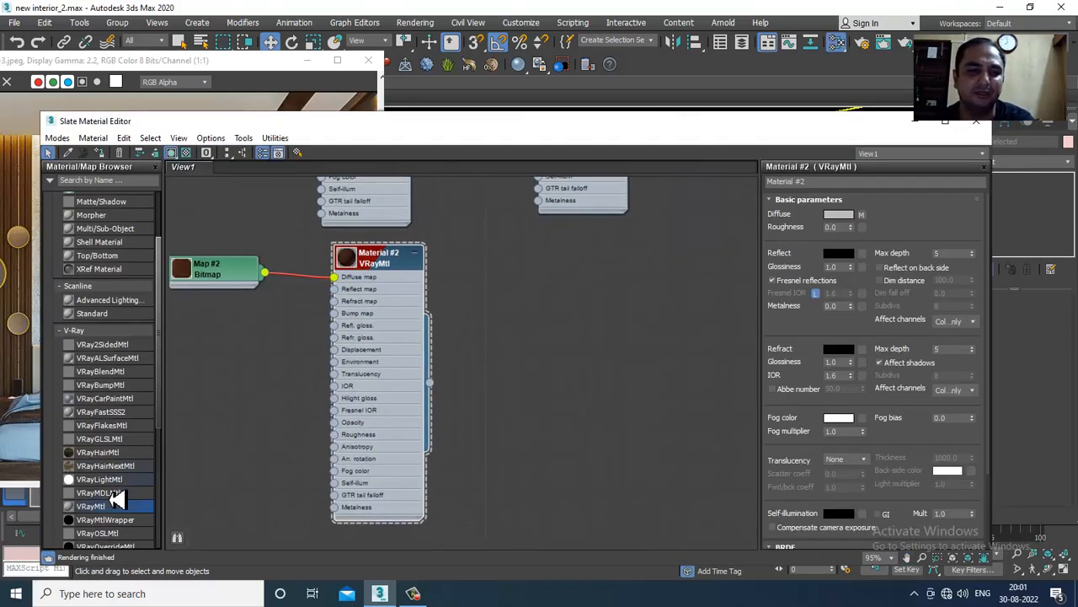
drag(169, 487, 539, 257)
scroll(510, 268, up, 2)
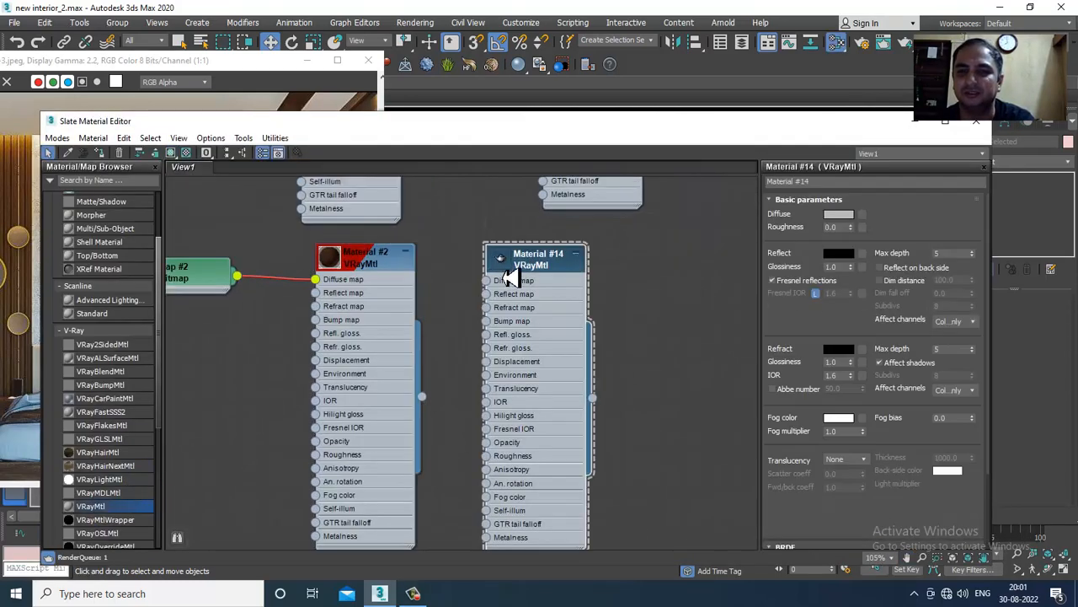
click(838, 215)
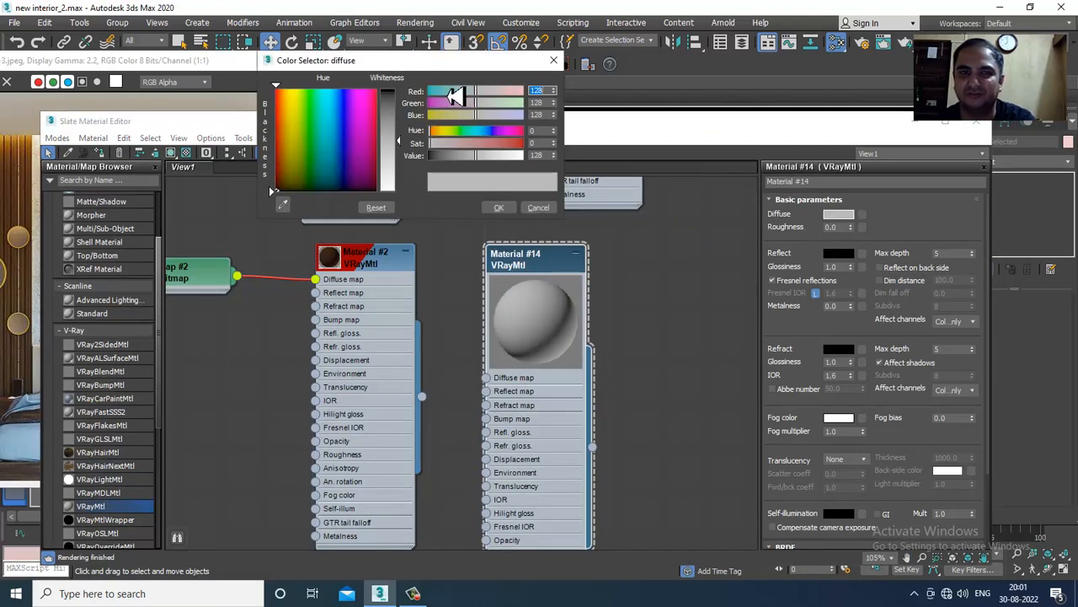
drag(403, 147, 414, 198)
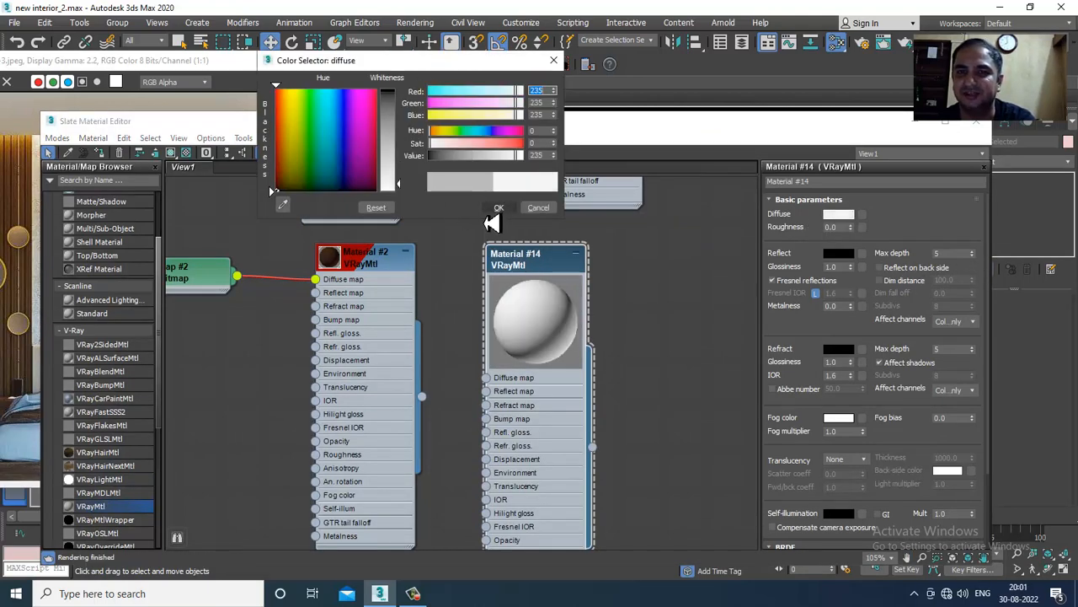
click(499, 207)
Give the material a near-white reflection, unlock its Fresnel IOR and set it to 45.67, with reflection glossiness 0.81.
click(841, 253)
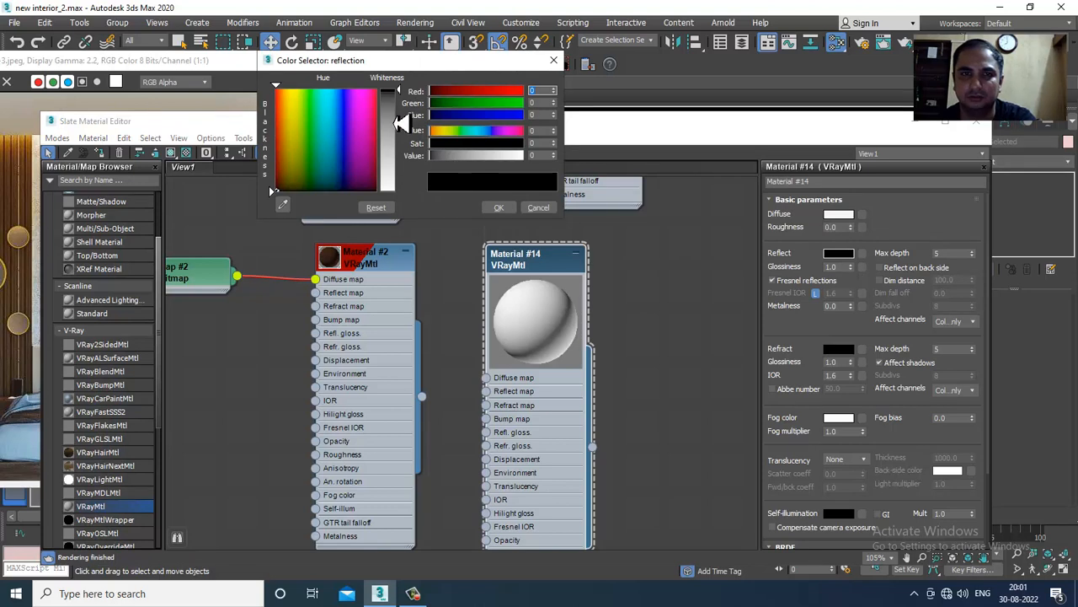
drag(405, 99, 415, 195)
click(513, 210)
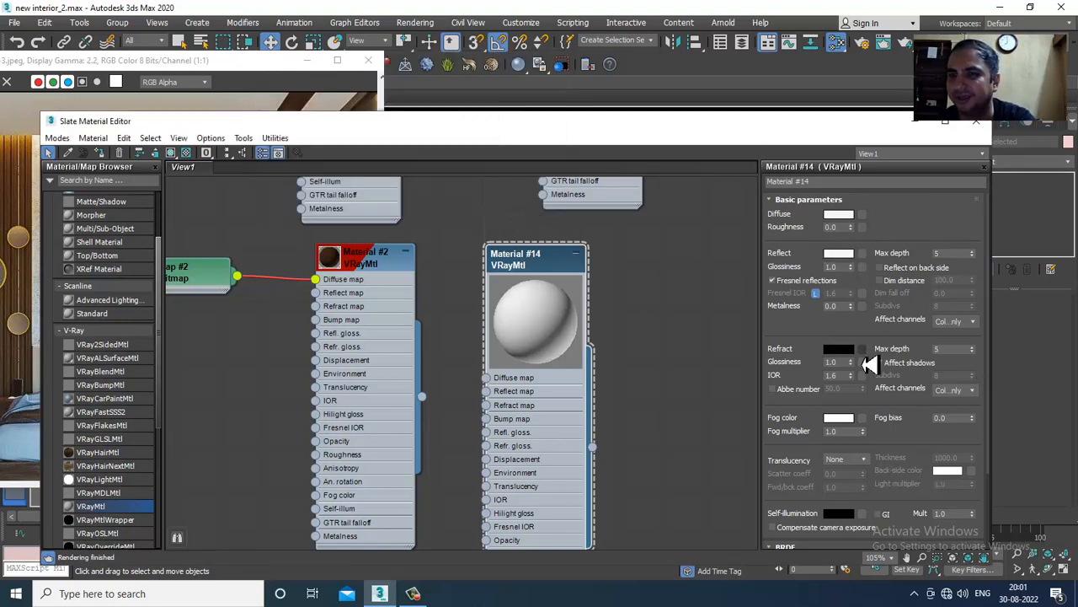
click(815, 293)
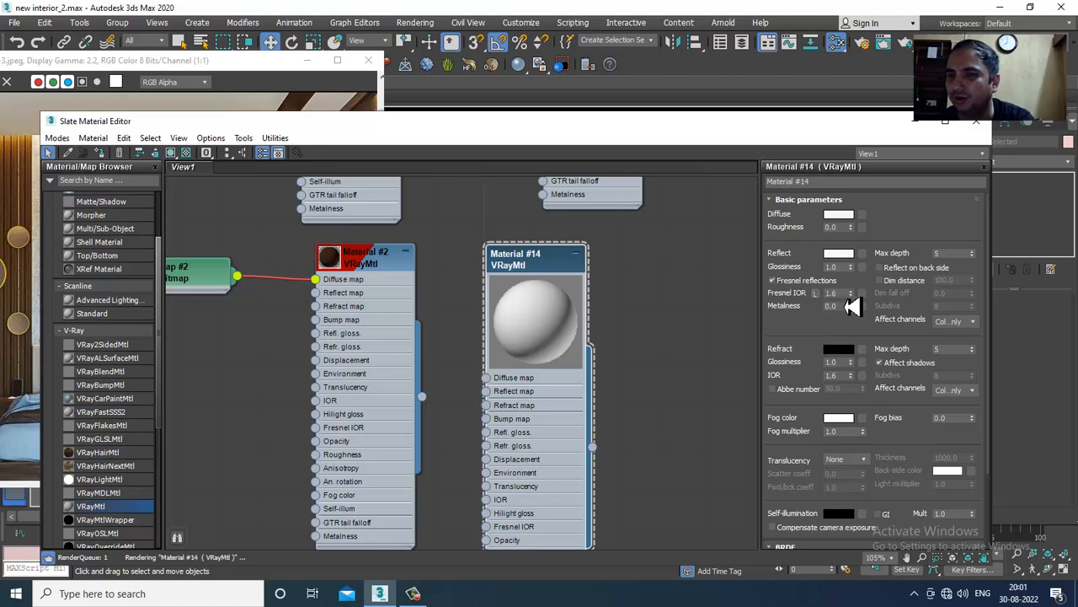
drag(858, 229, 704, 351)
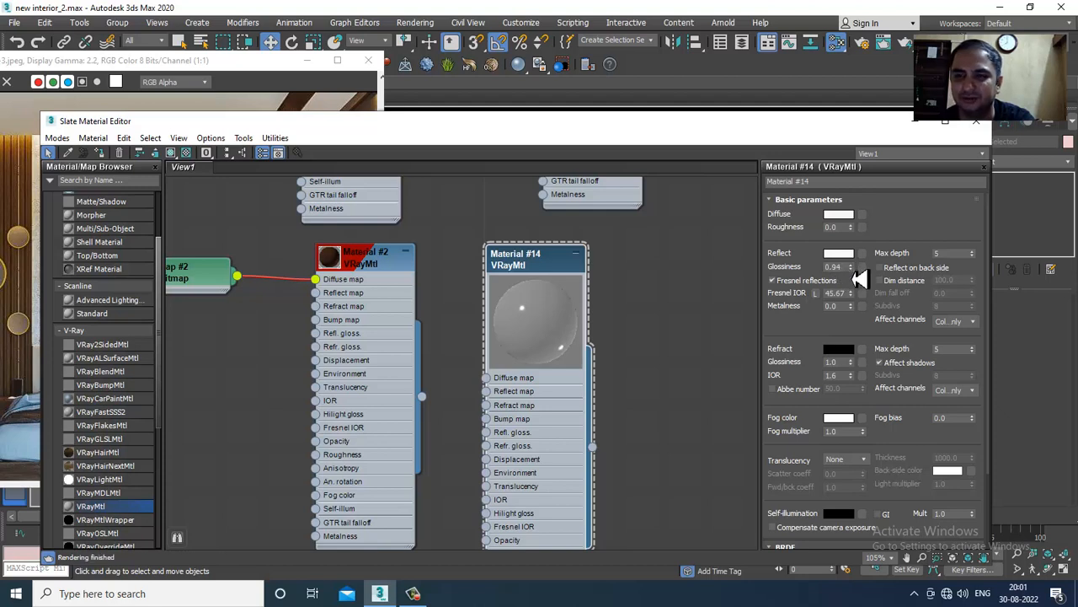
drag(858, 281, 868, 313)
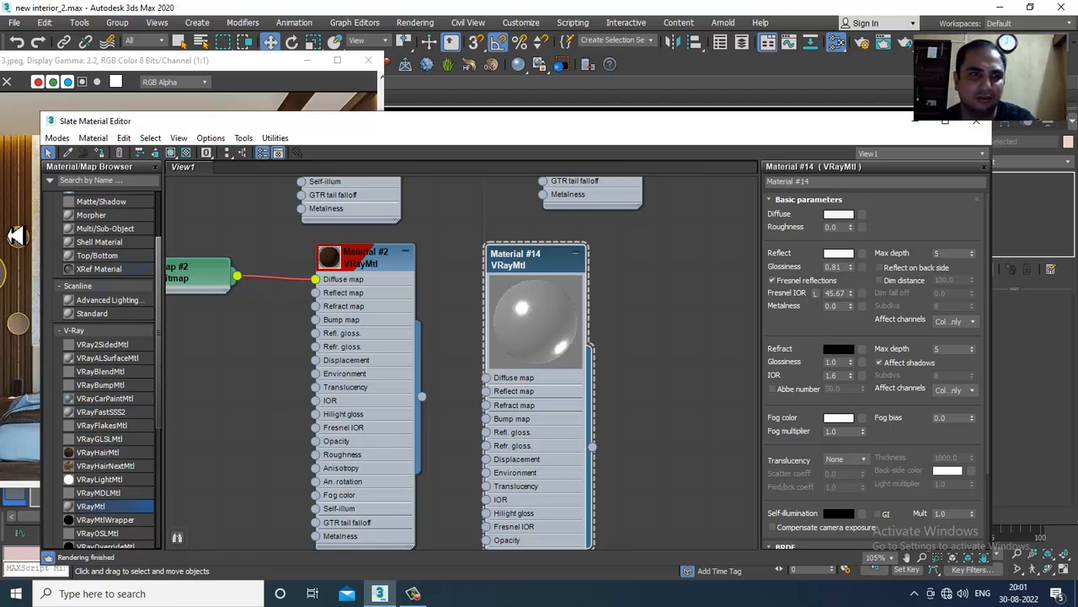
Assign the material to the selected rods, name it "Reflective", and clear the selection.
click(171, 153)
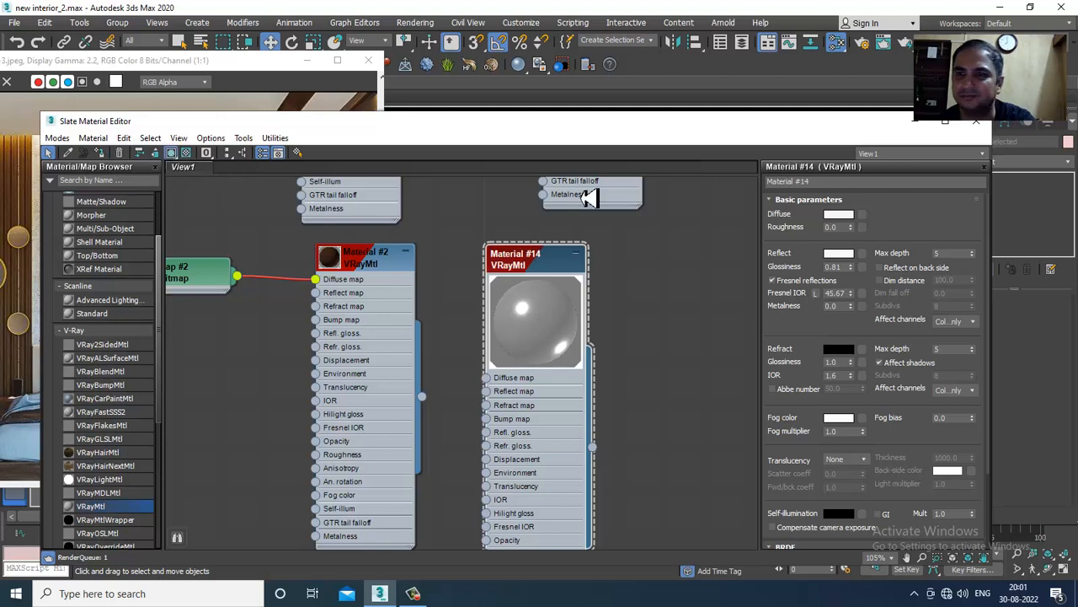
click(839, 182)
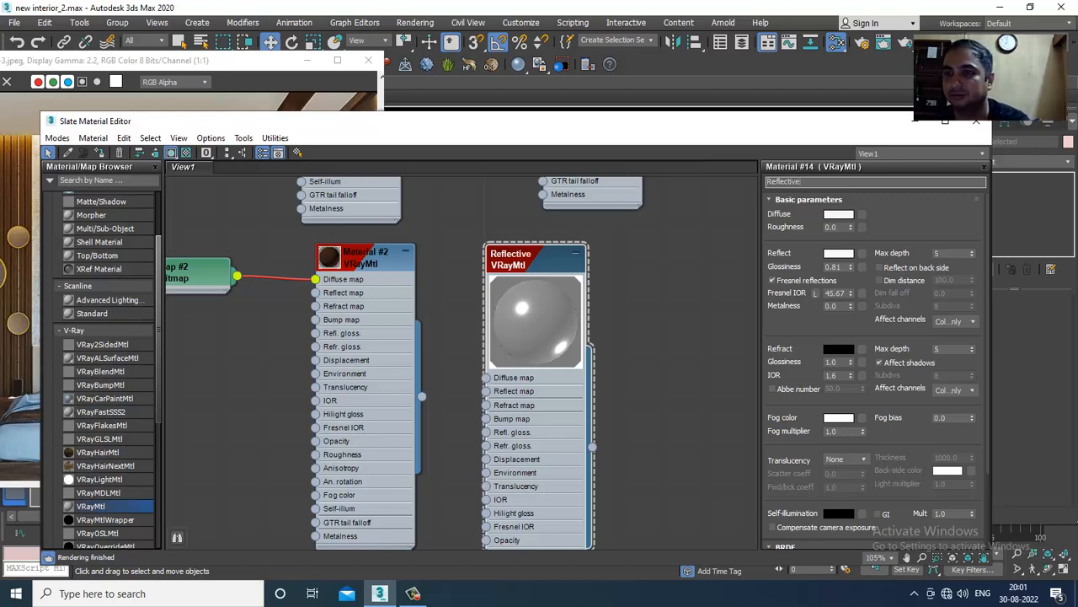
click(916, 122)
scroll(731, 336, down, 5)
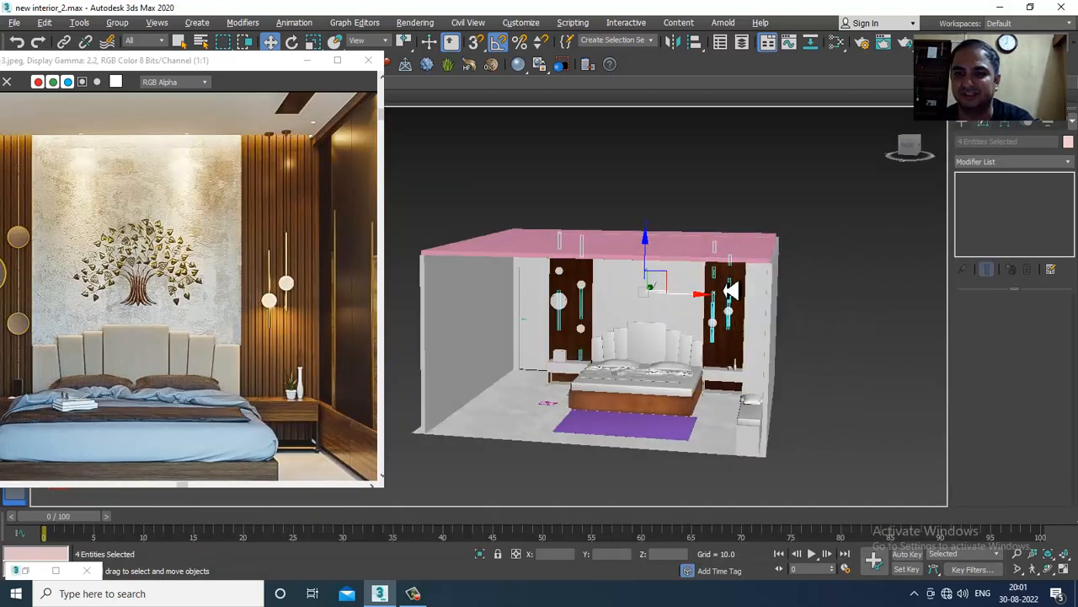
click(743, 159)
Select the large round disc on the left slatted panel and pick its front face at polygon level.
scroll(703, 336, up, 3)
scroll(707, 336, up, 5)
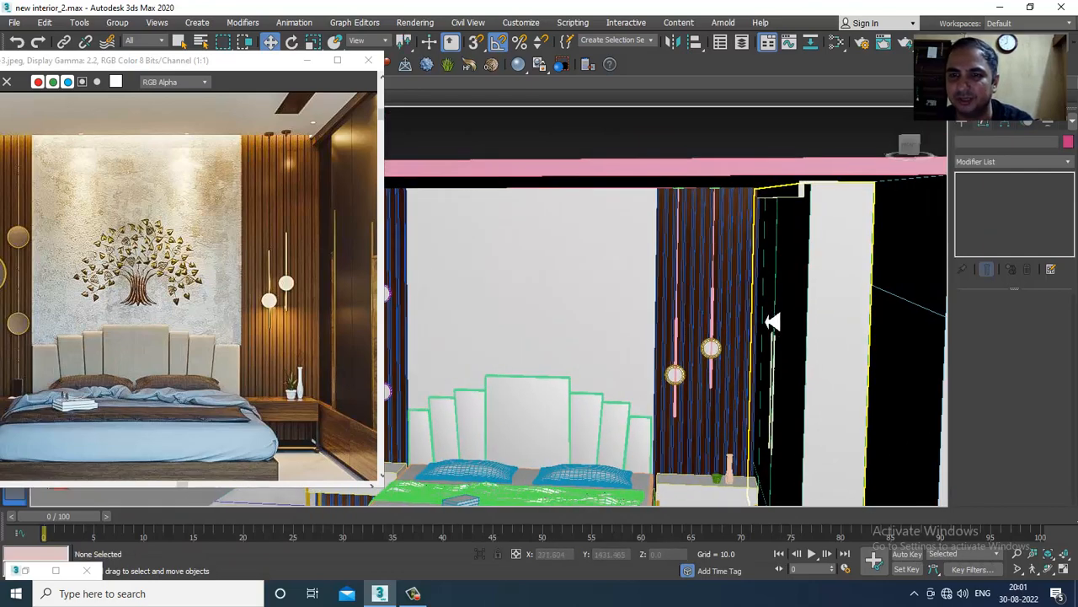
scroll(600, 282, up, 3)
middle_drag(508, 286, 583, 261)
middle_drag(659, 303, 635, 272)
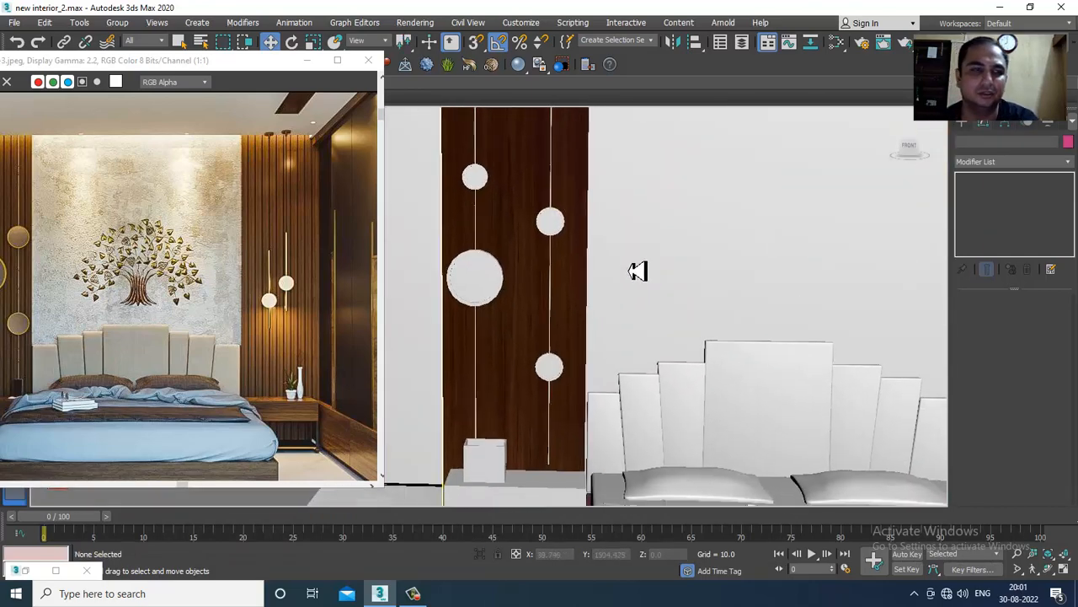
scroll(565, 221, down, 1)
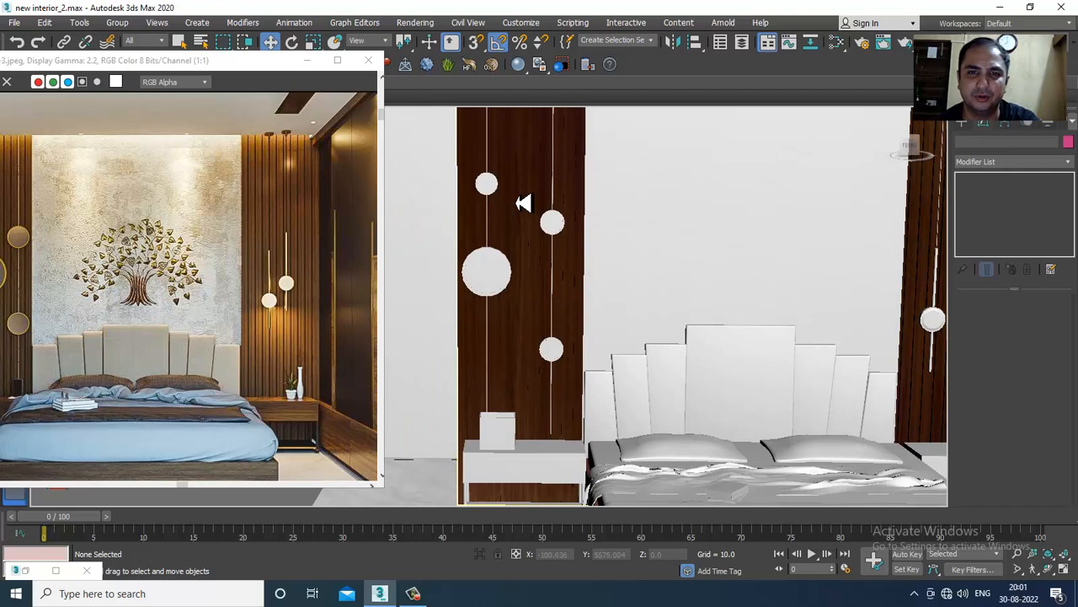
click(485, 278)
scroll(546, 266, up, 2)
alt+middle_drag(542, 266, 719, 305)
scroll(699, 278, up, 2)
click(1026, 317)
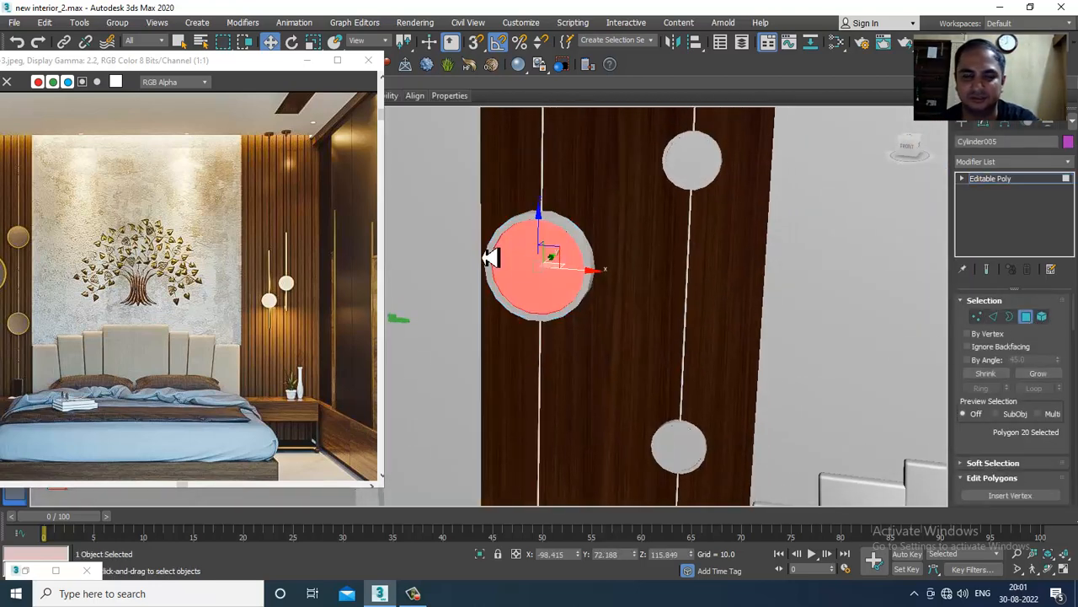
middle_drag(631, 295, 645, 298)
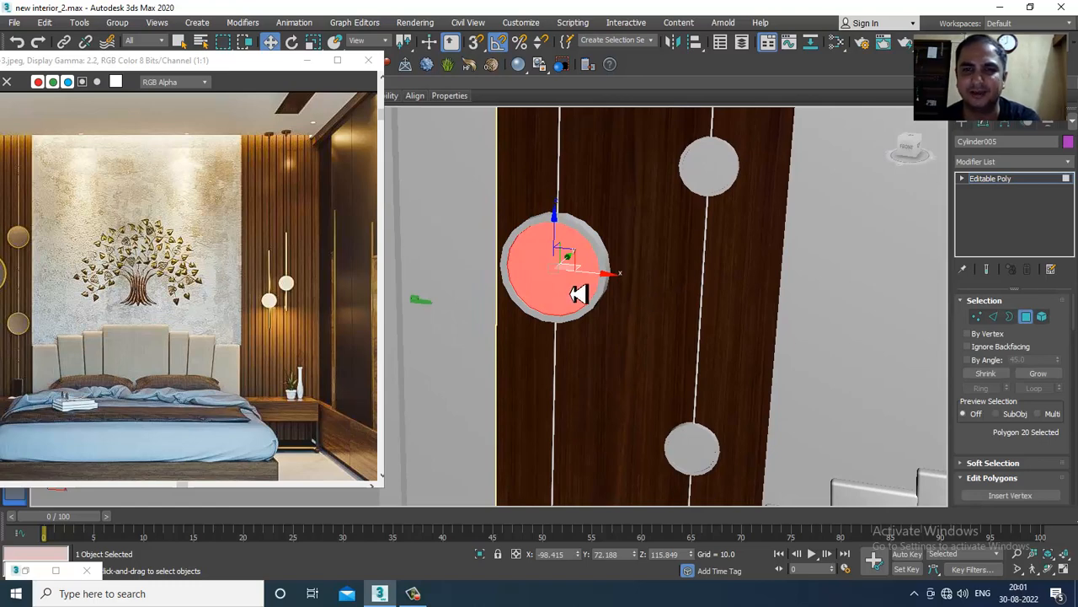
Create another VRayMtl for the disc's front face and set its diffuse colour to dark grey.
key(m)
scroll(433, 424, down, 4)
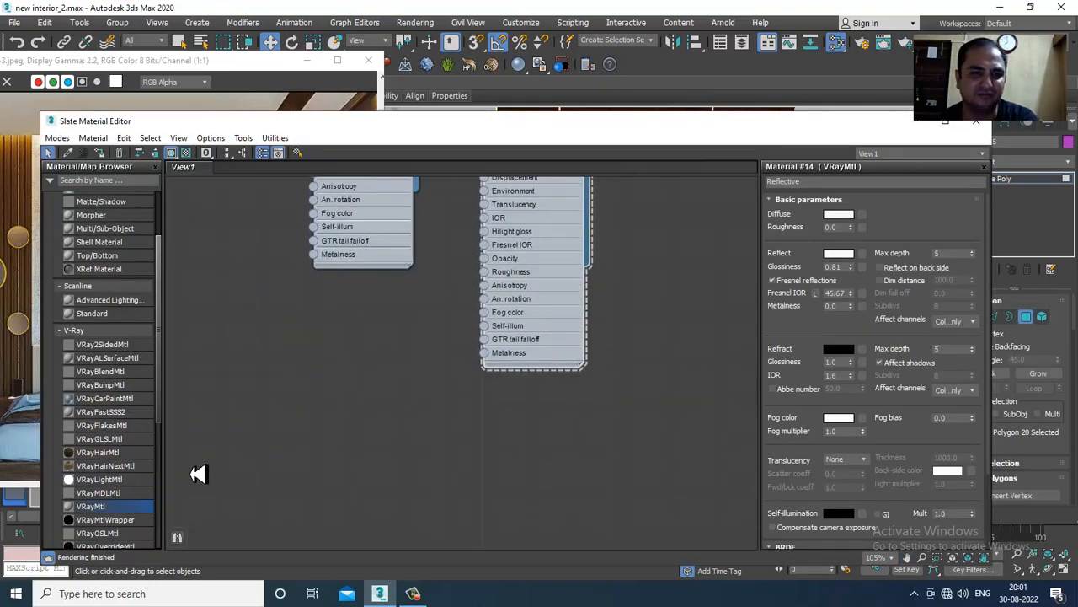
drag(326, 368, 362, 330)
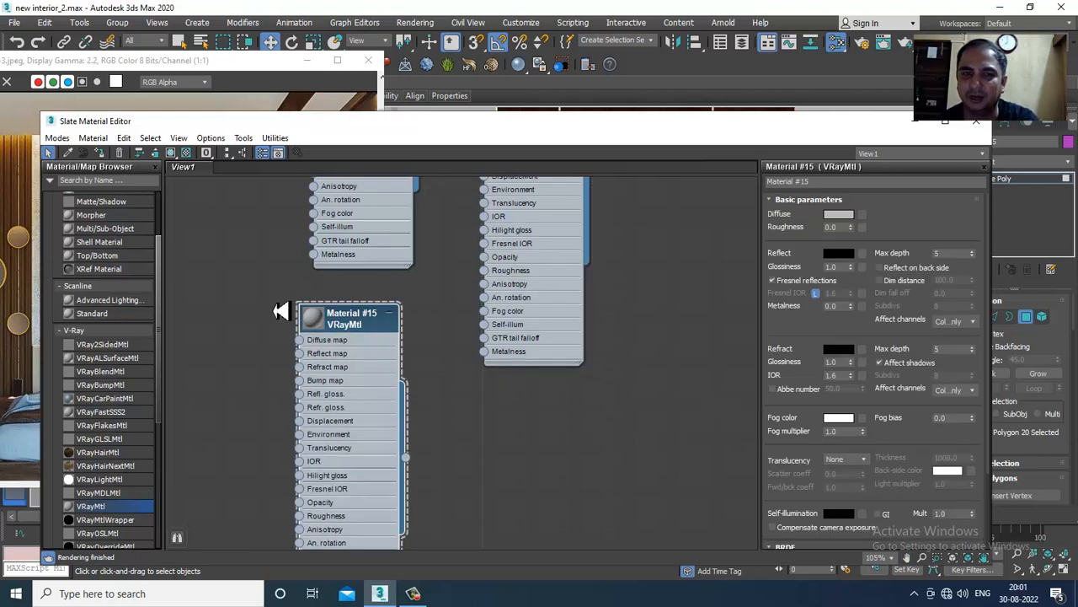
double_click(315, 321)
click(849, 216)
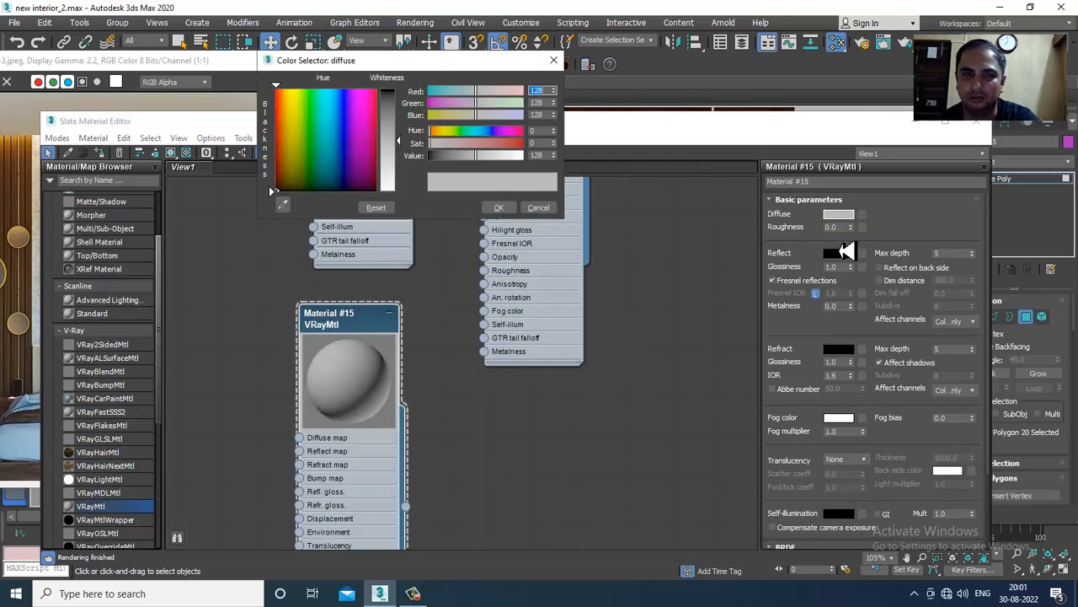
drag(406, 154, 415, 99)
click(498, 208)
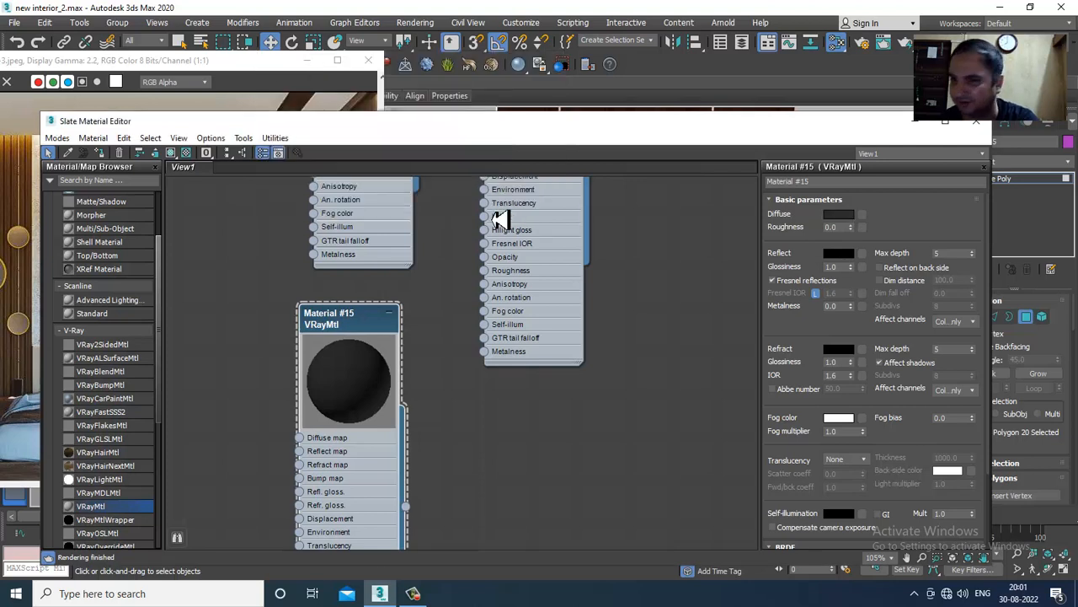
Set the dark grey material's reflection colour to near-white and turn off Fresnel reflections.
click(840, 255)
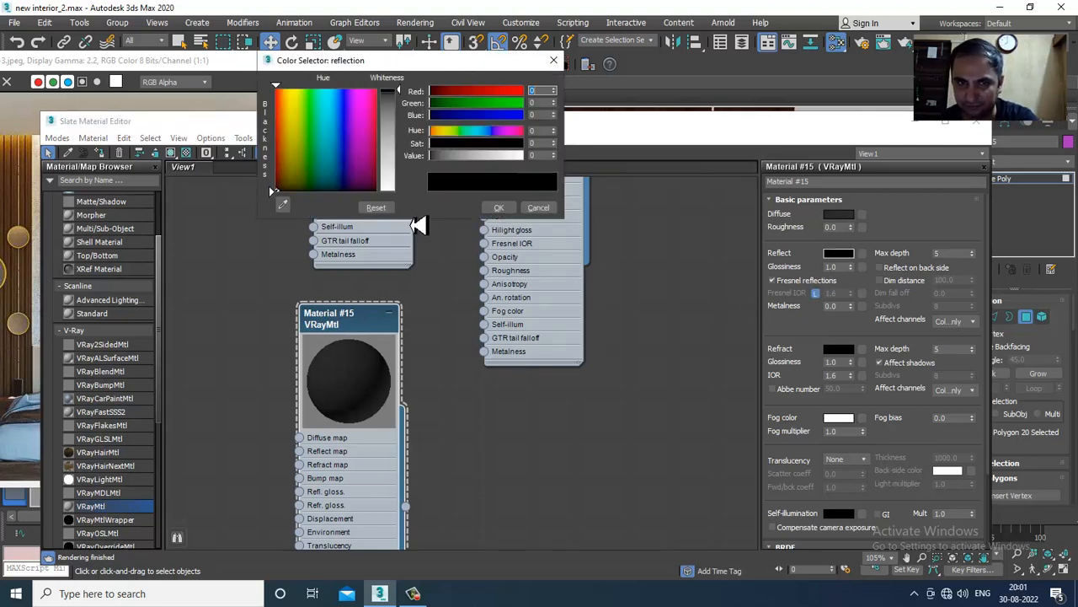
drag(408, 152, 413, 204)
click(502, 211)
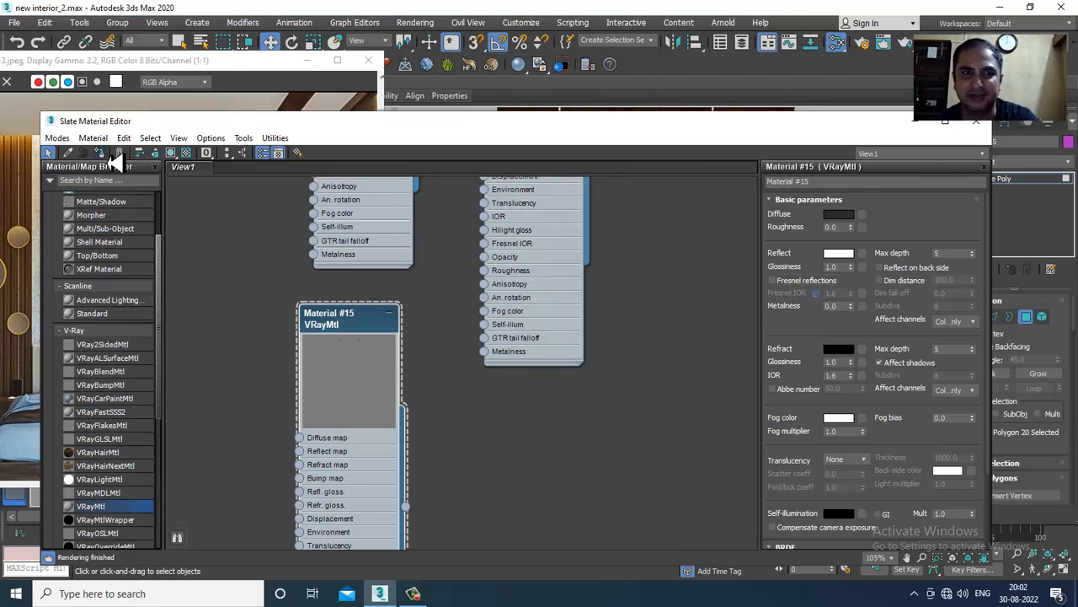
Name the material "mirror", set its reflection max depth to 8, and apply it to the disc's front face.
drag(838, 182, 614, 204)
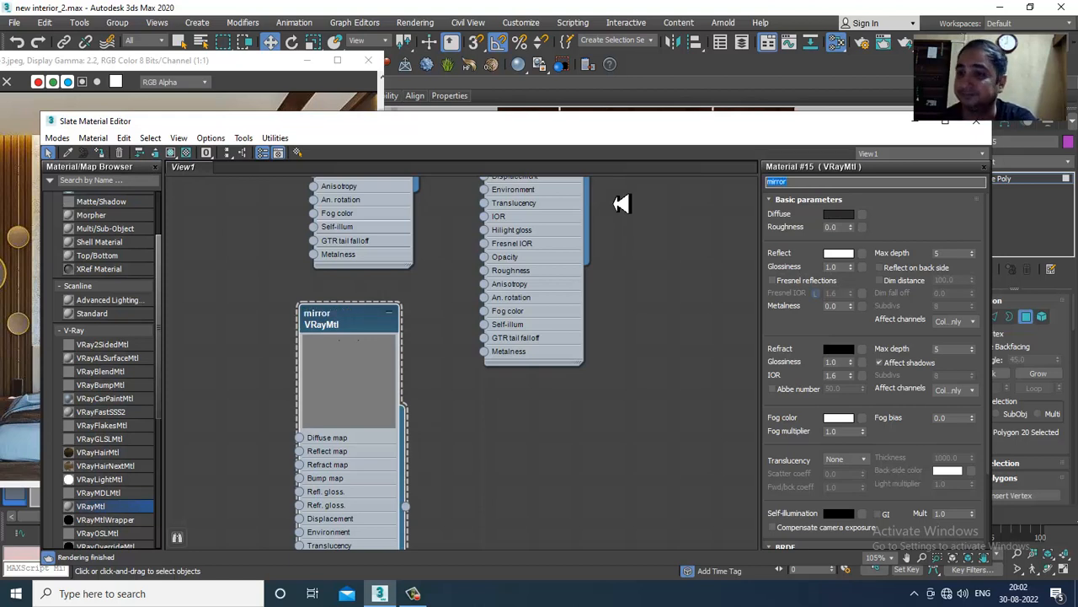
click(948, 253)
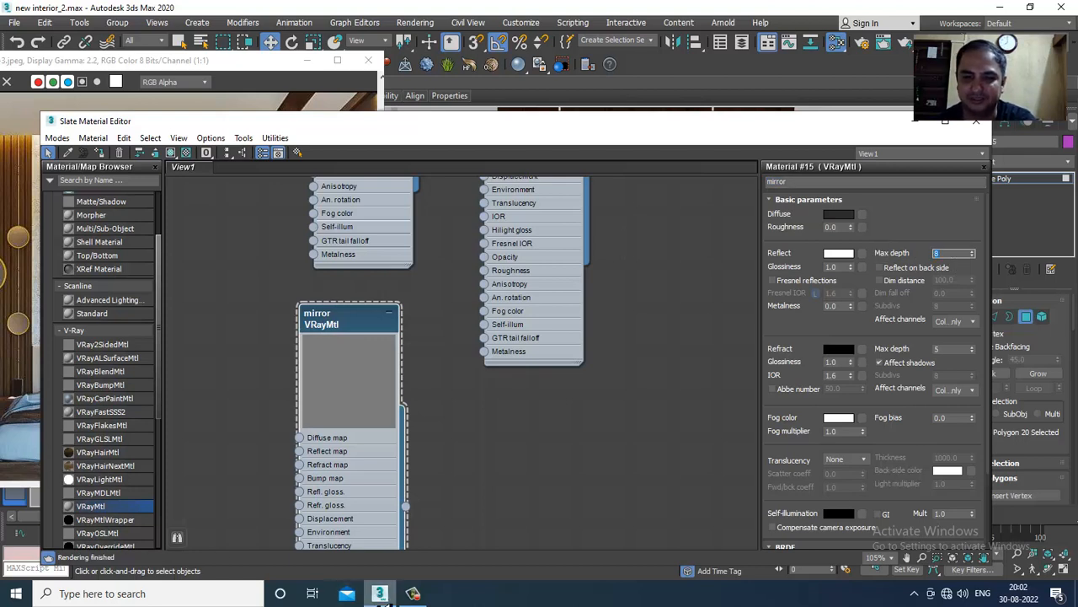
click(413, 594)
click(413, 594)
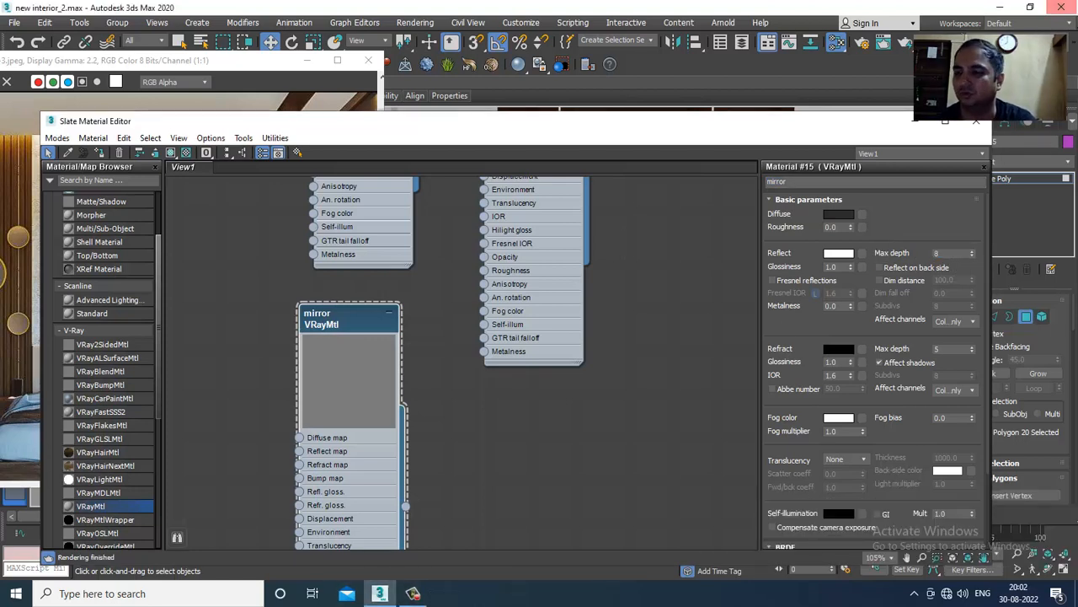
click(918, 123)
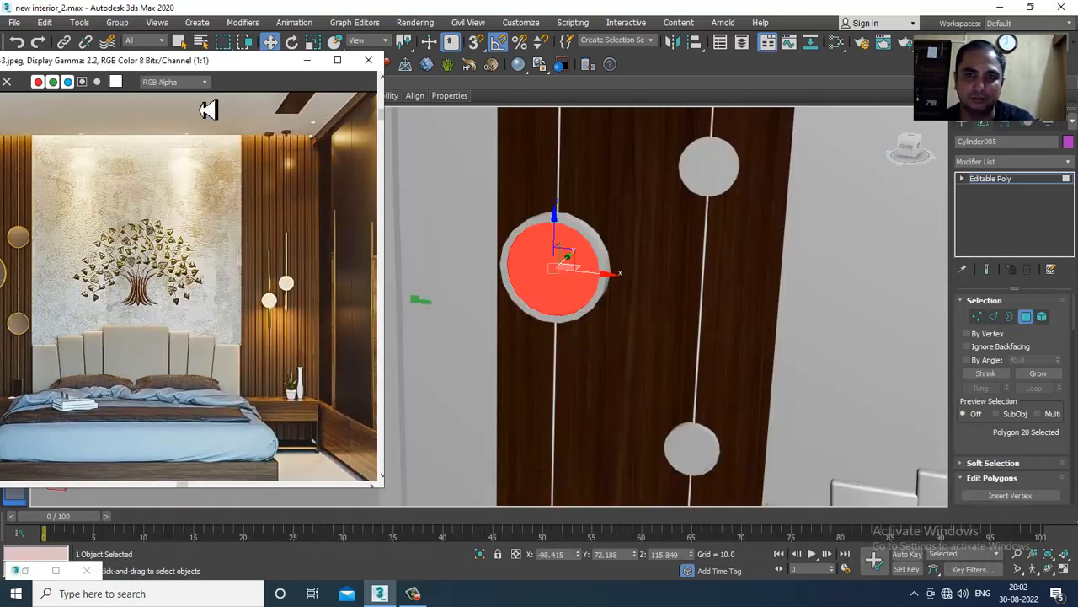
Invert the polygon selection to the disc's rim and assign it a new VRayMtl with an orange diffuse of RGB 204, 107, 29.
scroll(644, 398, down, 2)
key(ctrl+i)
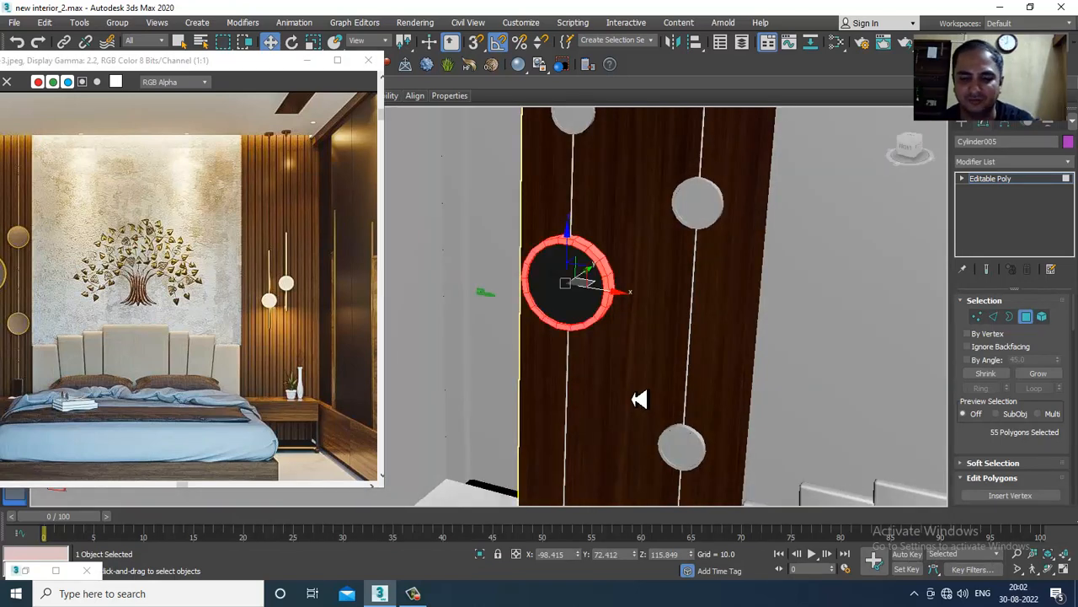
key(m)
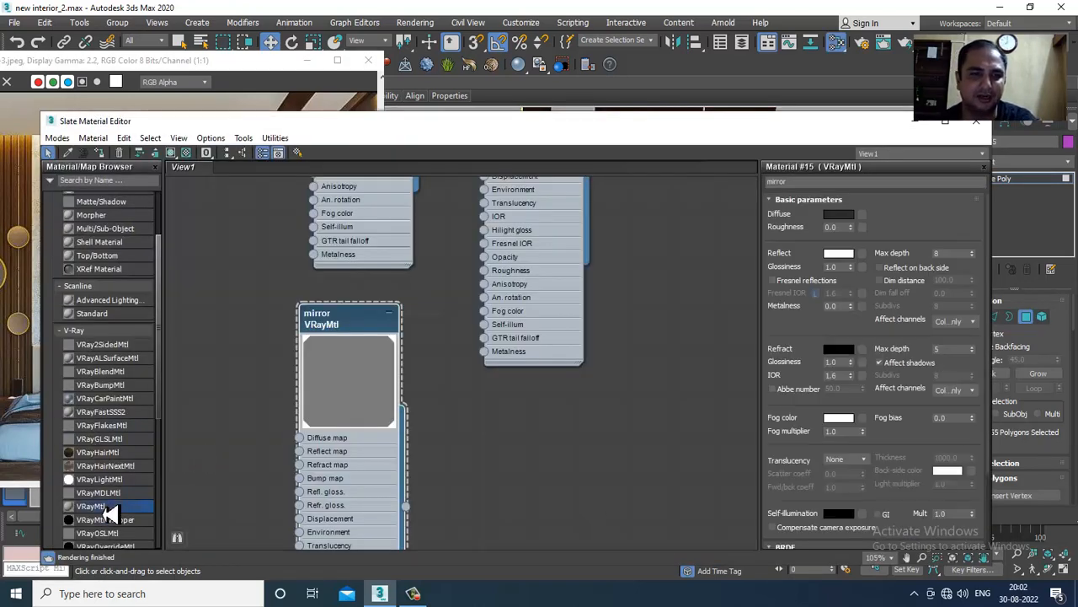
drag(587, 485, 549, 426)
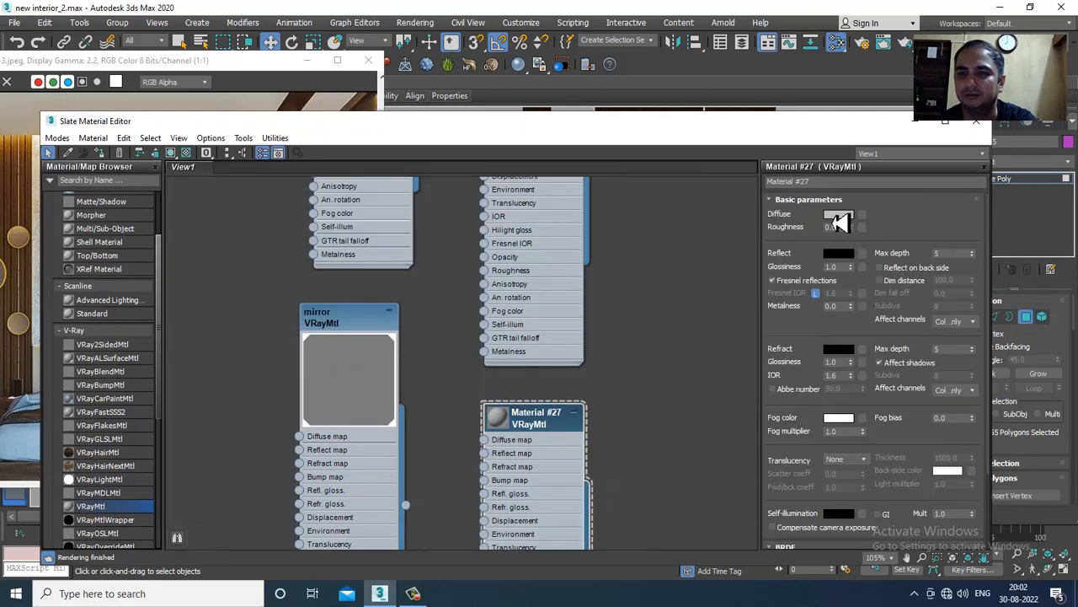
click(839, 214)
drag(296, 124, 283, 112)
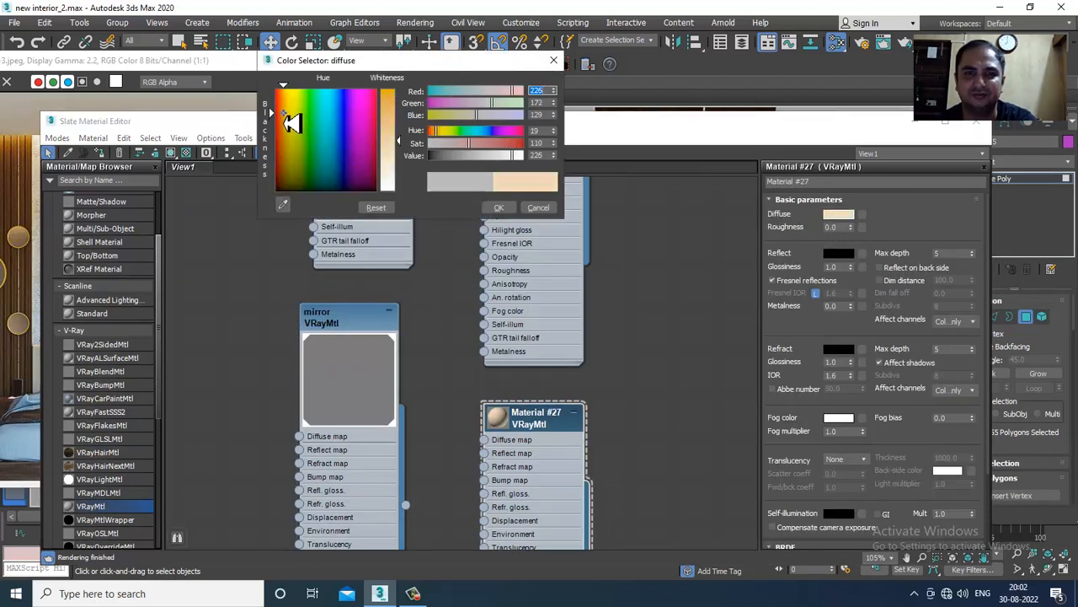
drag(388, 141, 403, 100)
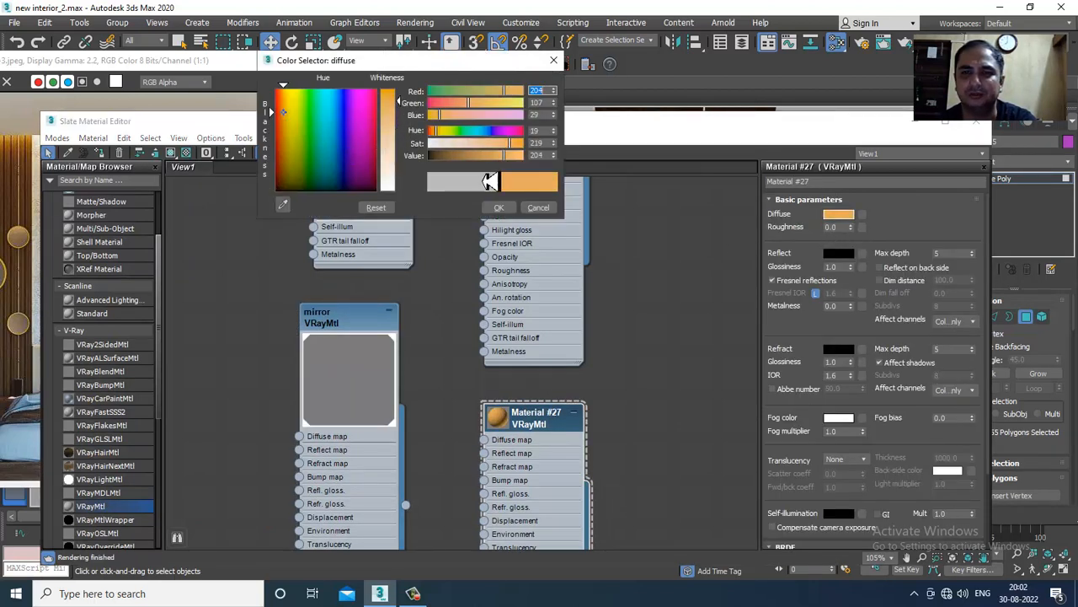
click(501, 208)
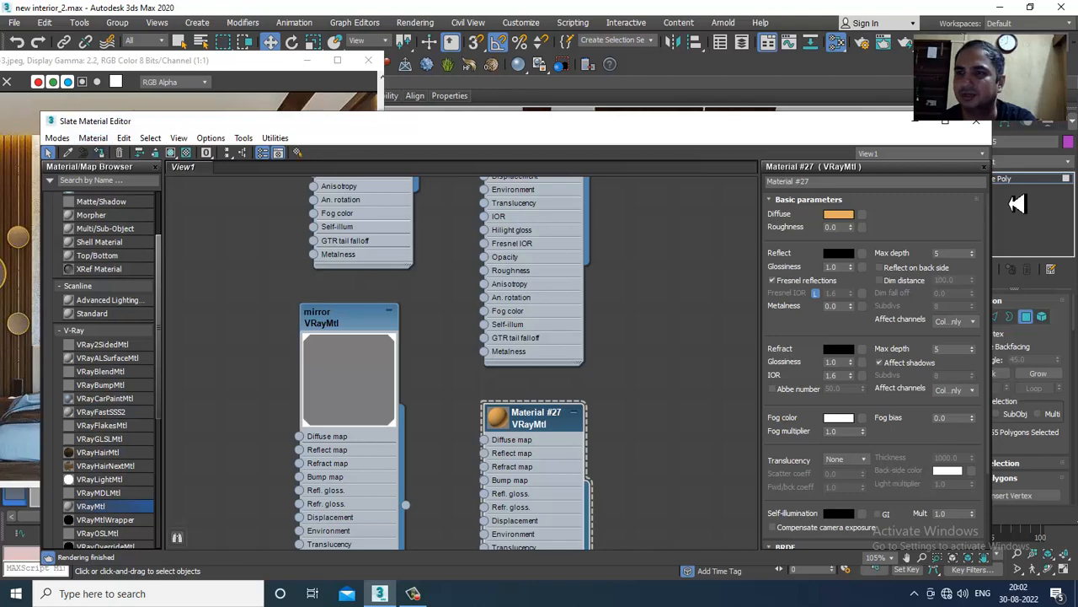
click(924, 128)
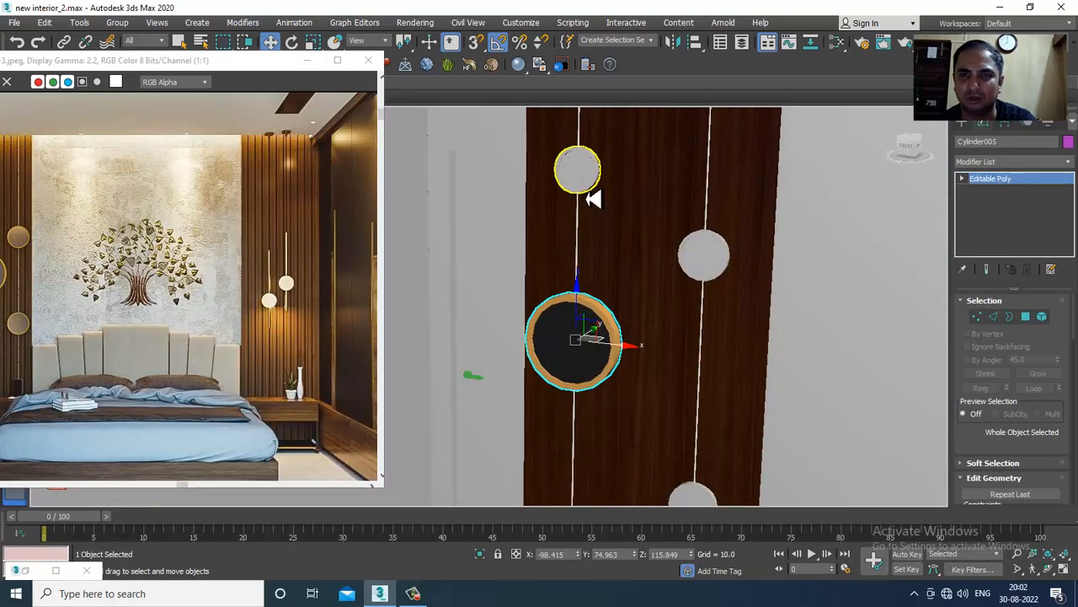
Apply the "mirror" material to the front face of the small disc above the large one on the left rod.
click(577, 171)
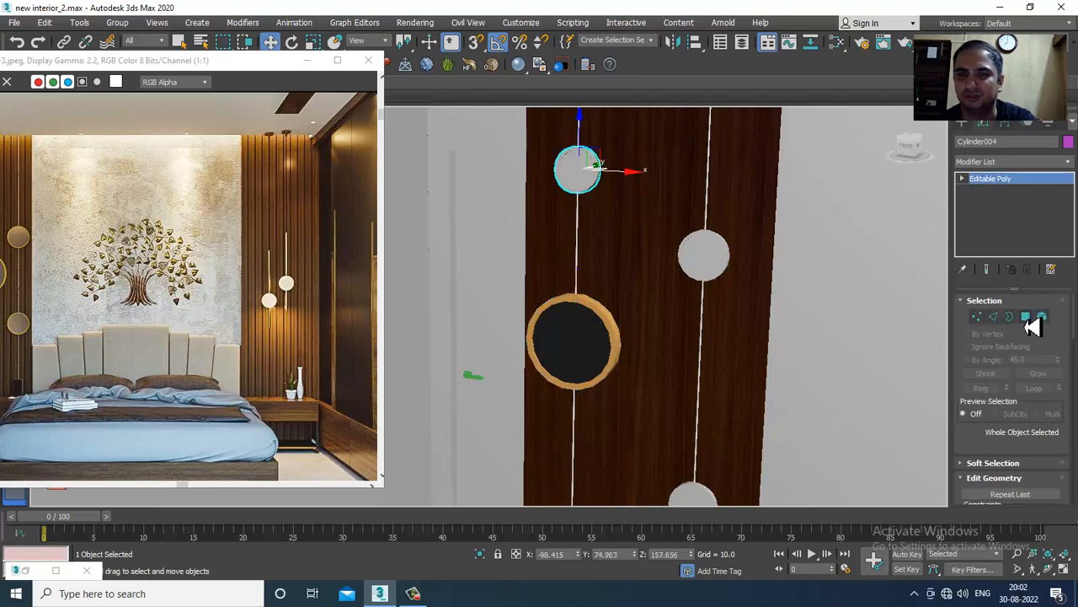
click(1025, 316)
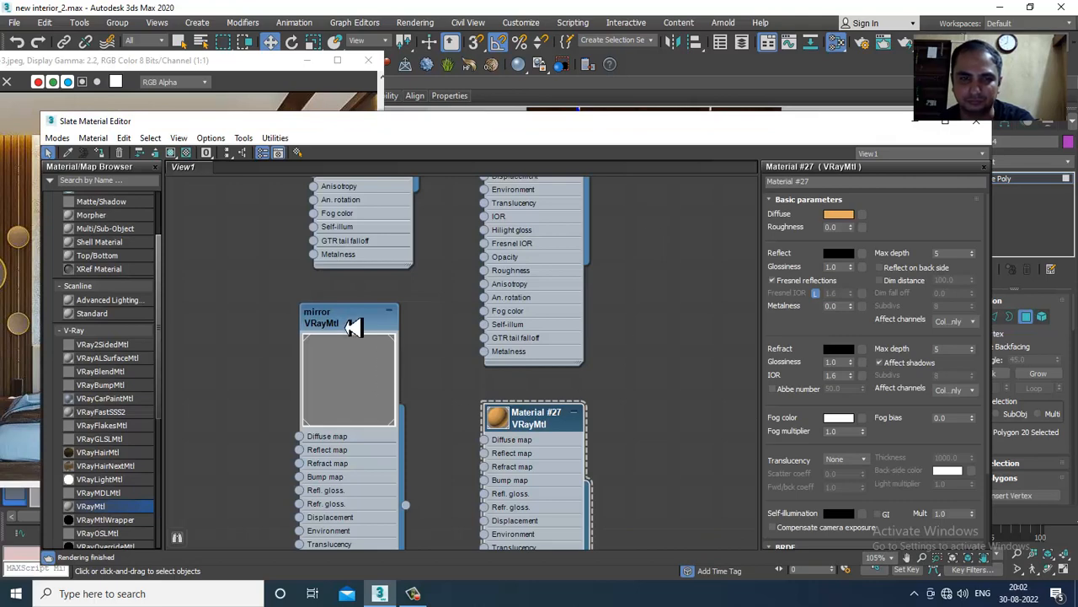
click(352, 327)
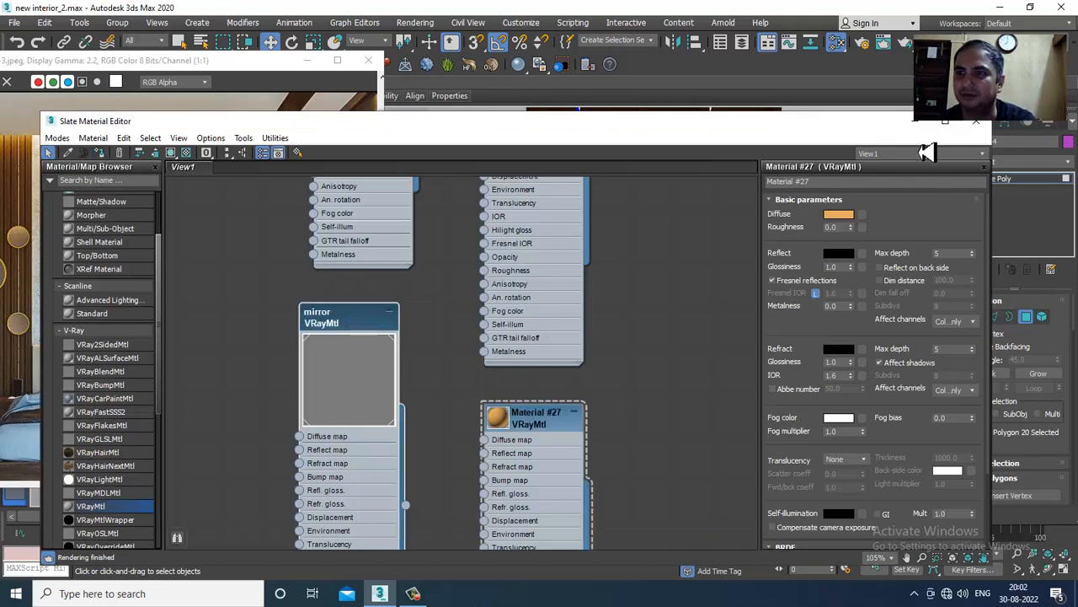
click(915, 120)
Invert the small left-rod disc's polygon selection to its rim and assign it the orange VRayMtl.
middle_drag(539, 288, 551, 294)
key(ctrl+i)
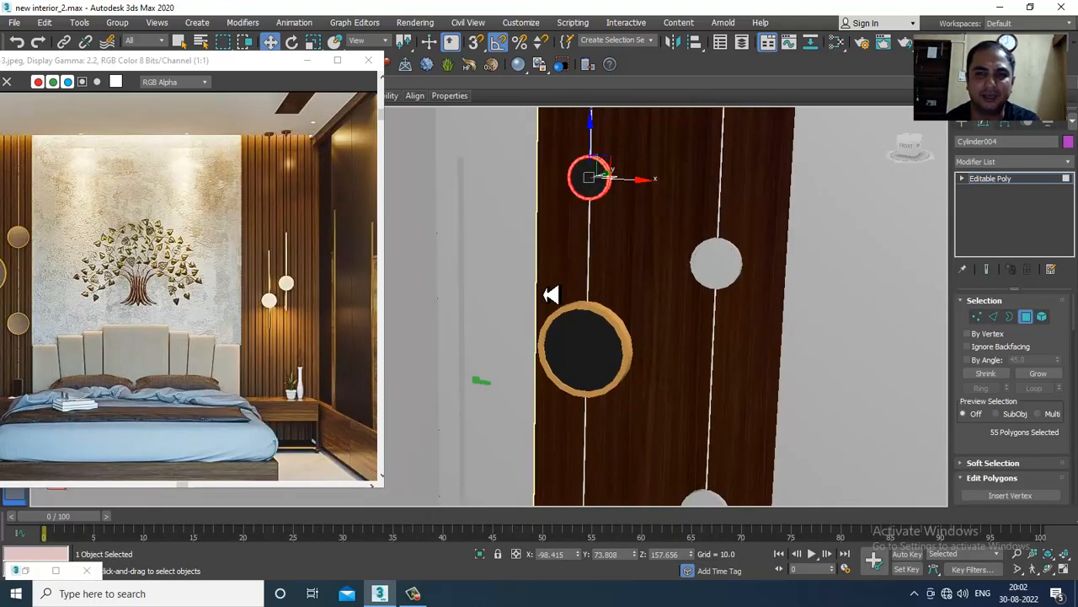
key(m)
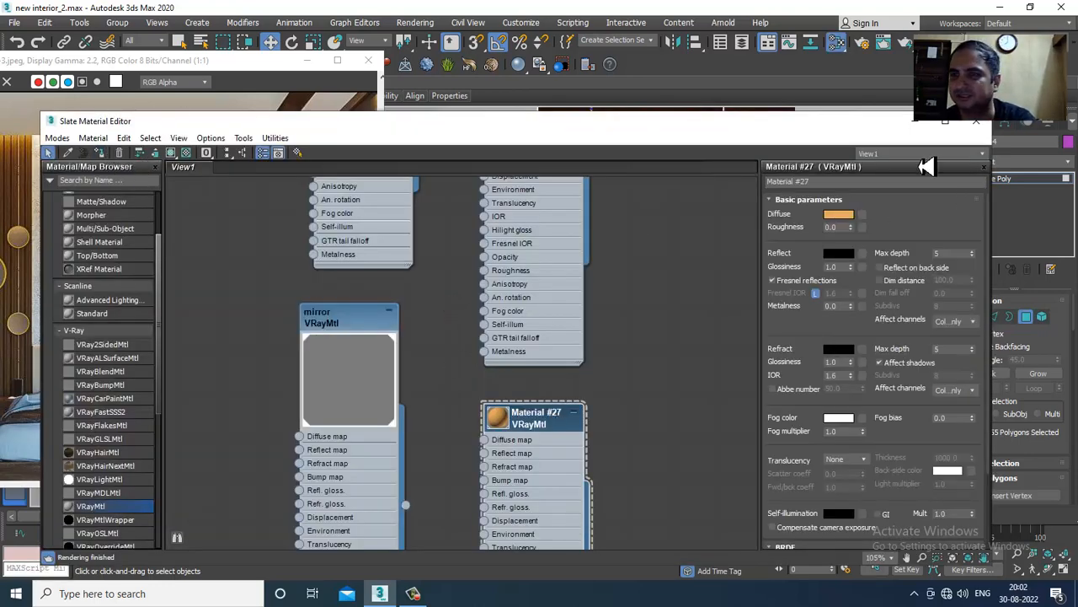
click(920, 127)
scroll(667, 255, down, 6)
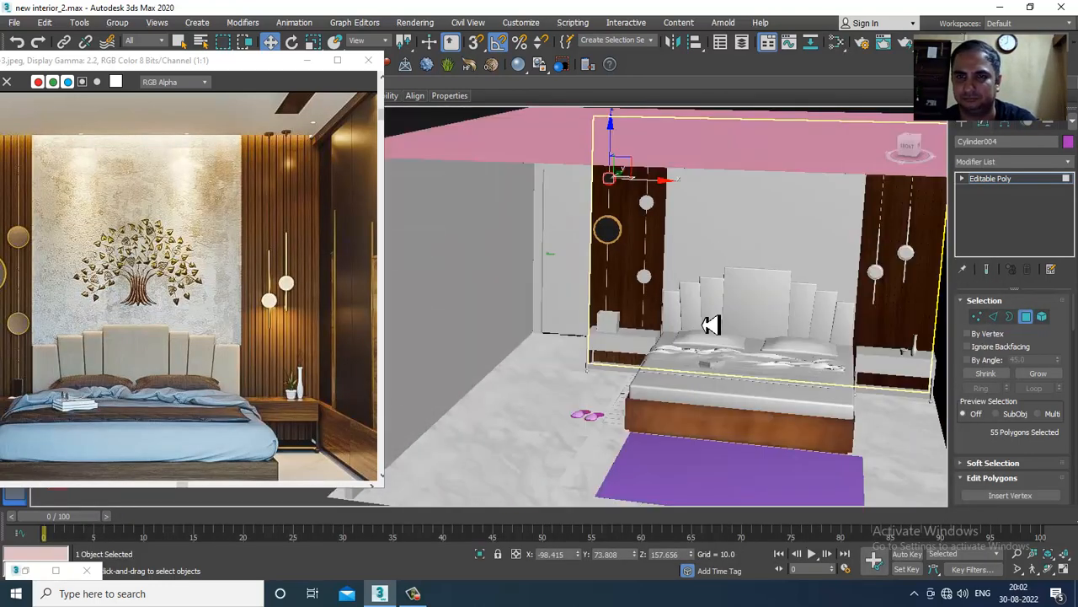
click(1034, 181)
Apply the "mirror" material to the front face of the upper disc on the right rod of the left wood panel.
alt+middle_drag(809, 295, 761, 266)
scroll(741, 268, up, 3)
click(612, 271)
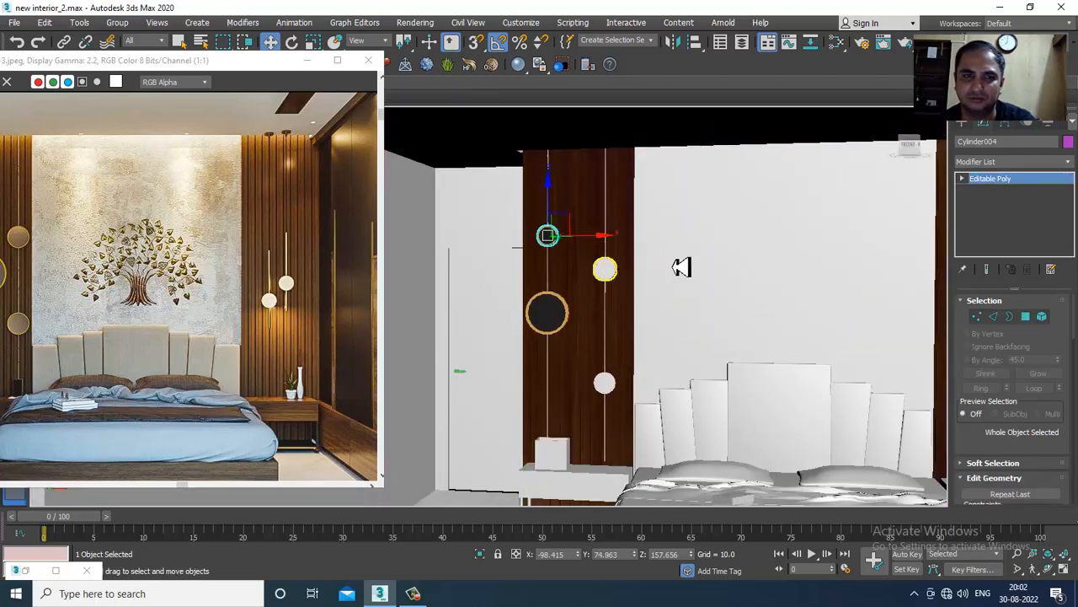
scroll(650, 295, up, 5)
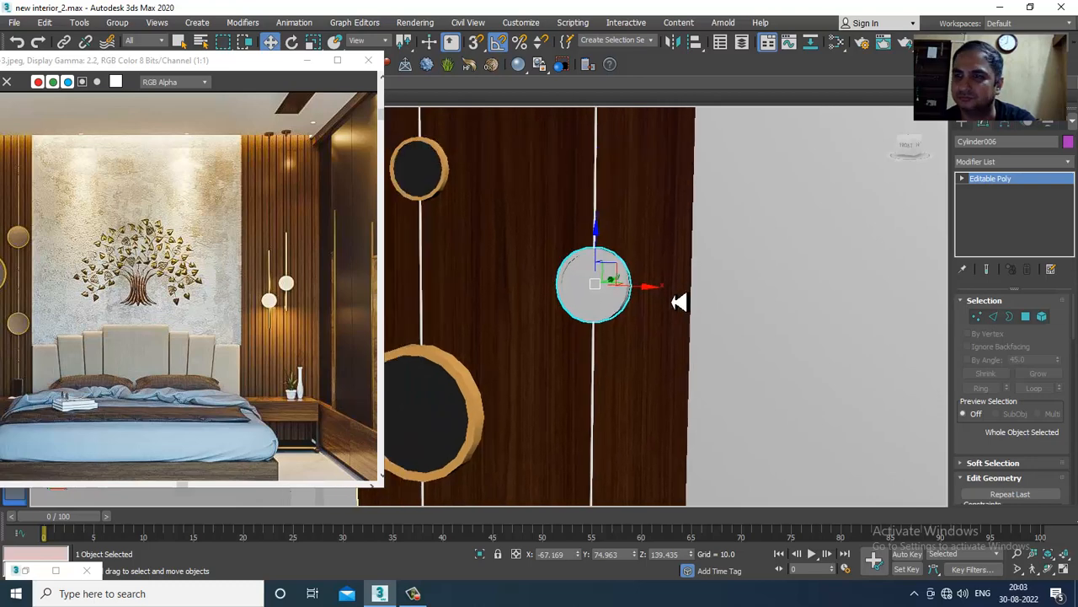
click(1026, 317)
middle_drag(728, 316, 732, 278)
key(m)
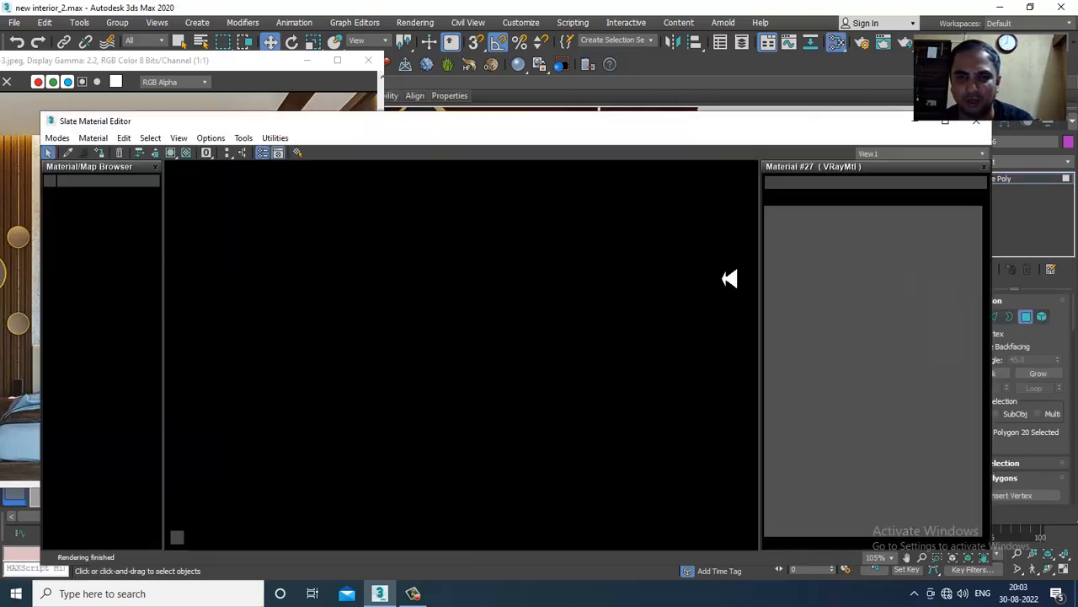
click(335, 325)
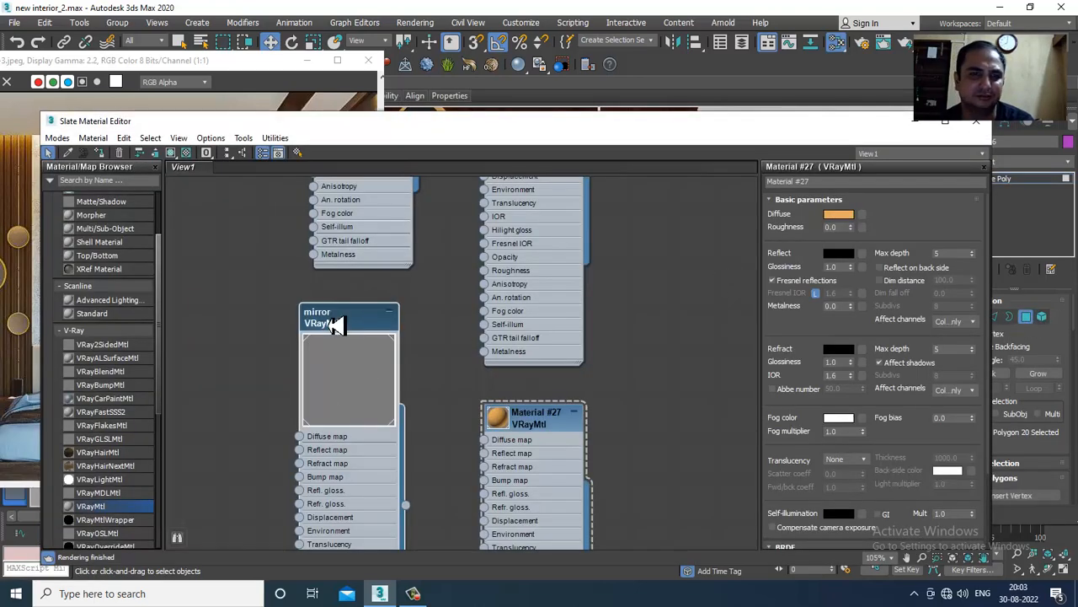
click(100, 154)
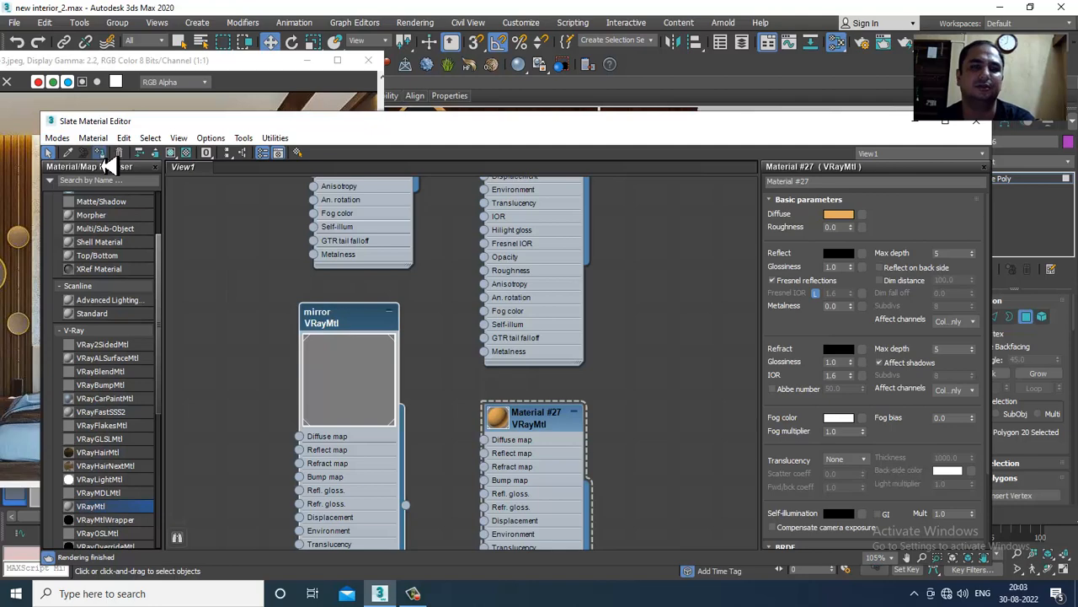
click(917, 122)
Invert the upper right-rod disc's polygon selection to its rim and assign it the orange VRayMtl.
key(ctrl+i)
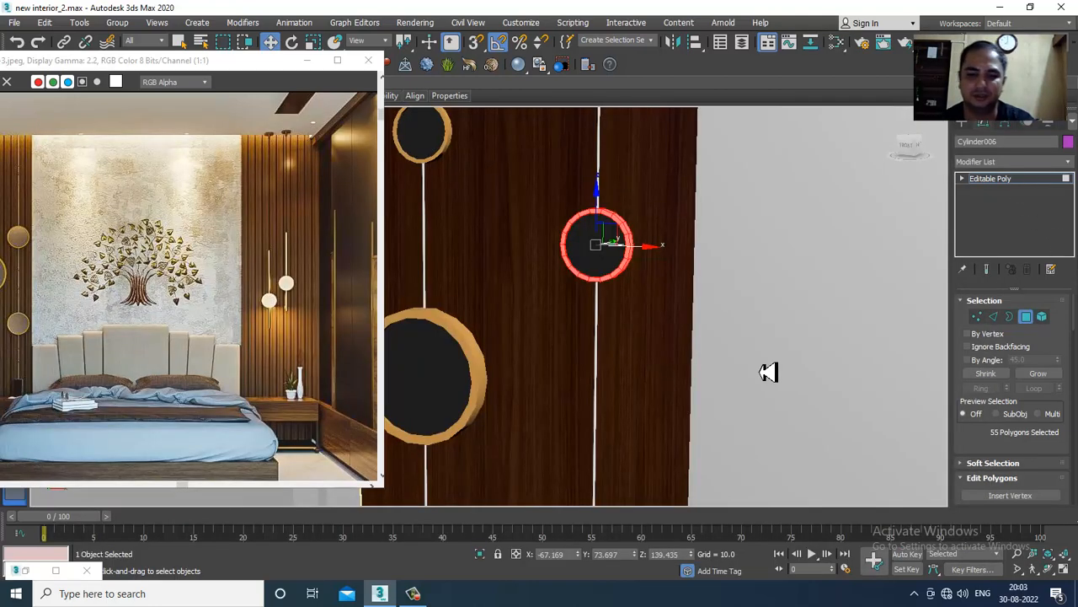
key(m)
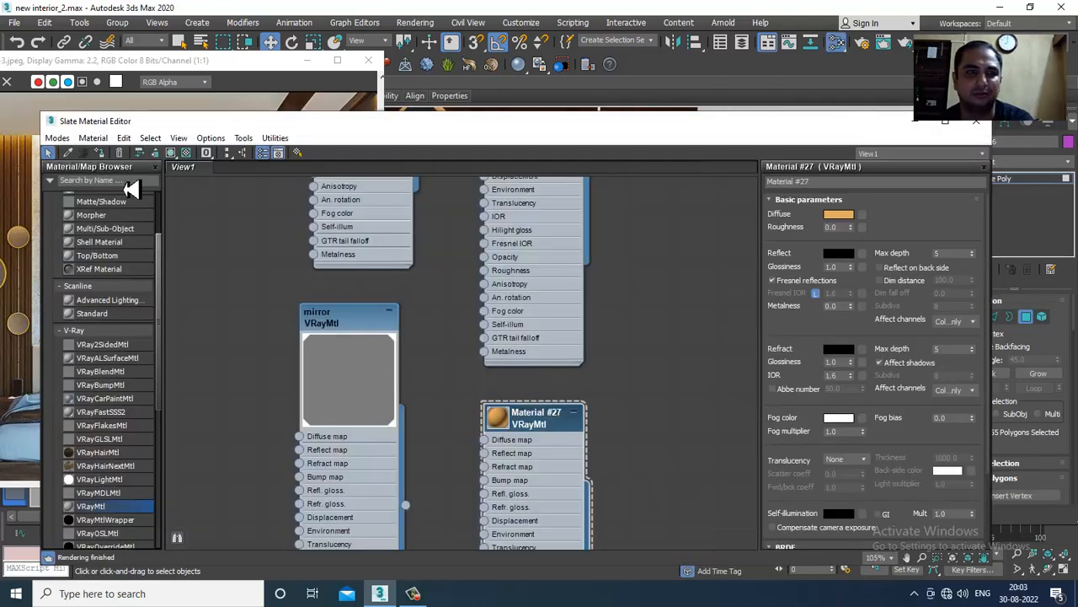
key(m)
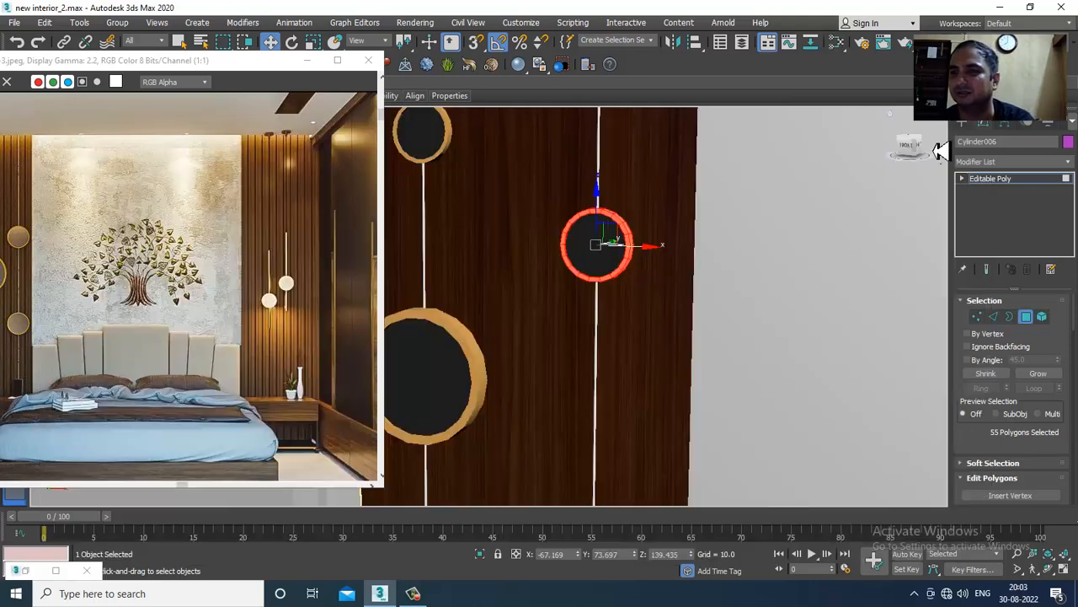
click(1011, 180)
Apply the "mirror" material to the front face of the lower disc on the same right rod.
scroll(668, 385, down, 3)
scroll(649, 383, up, 4)
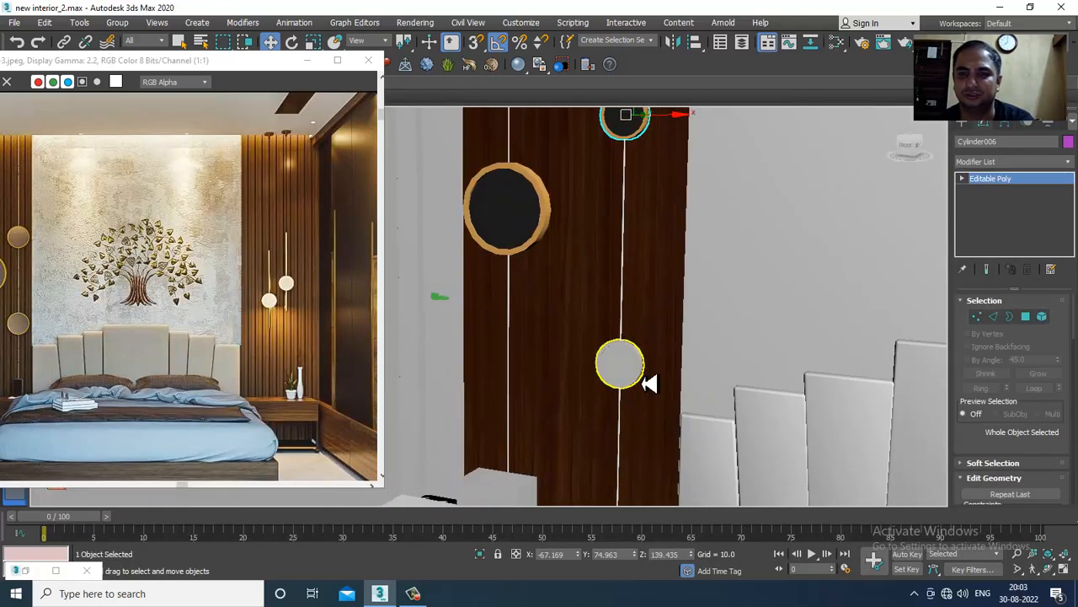
click(630, 360)
key(4)
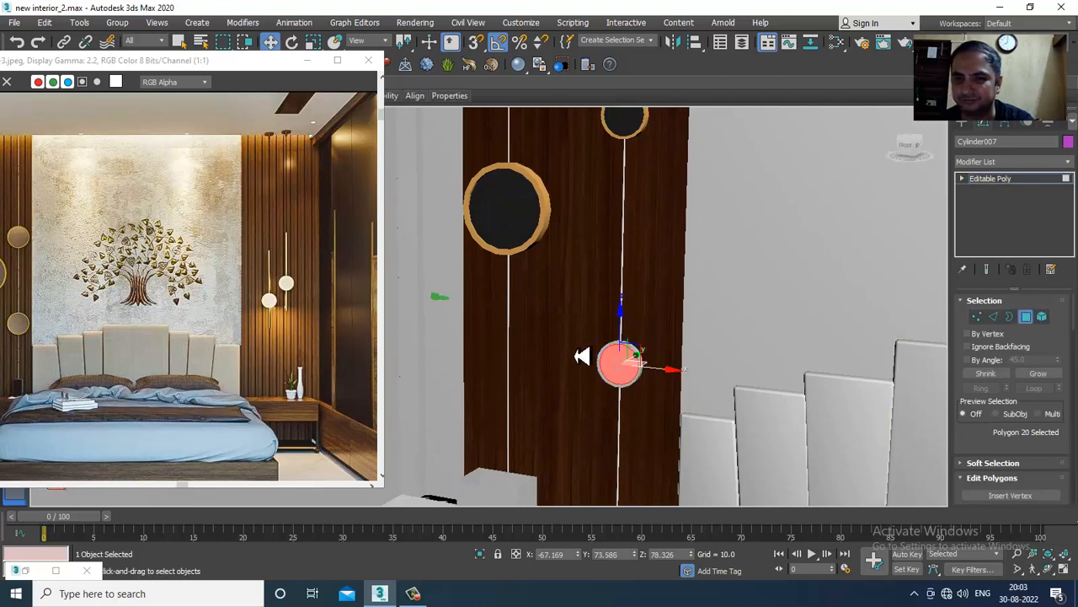
key(m)
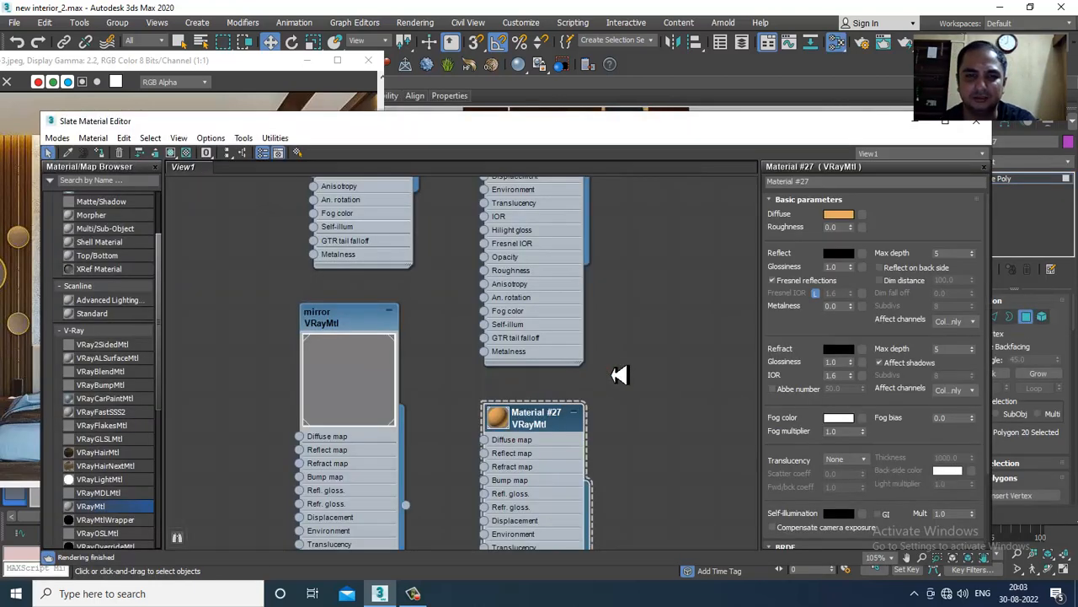
click(359, 318)
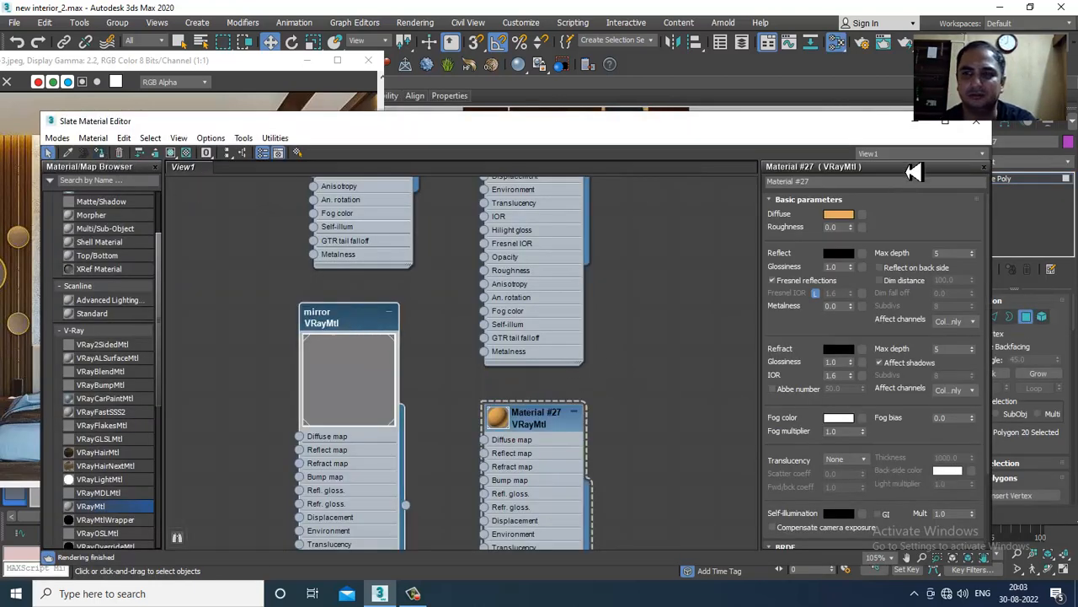
click(917, 122)
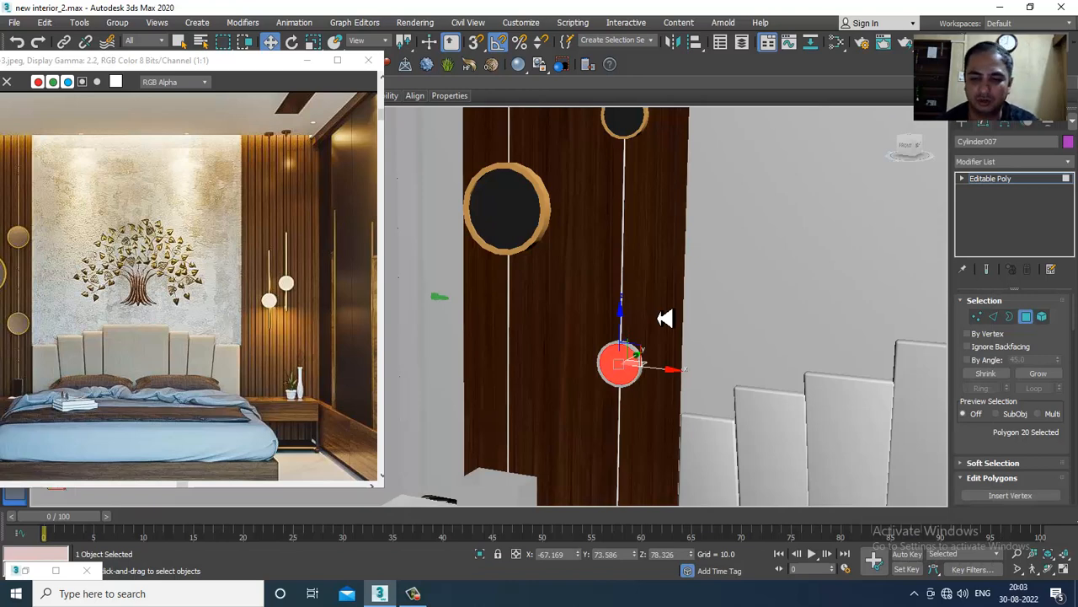
Assign the orange VRayMtl to the inverted rim selection of the lower right-rod disc and leave polygon editing.
key(m)
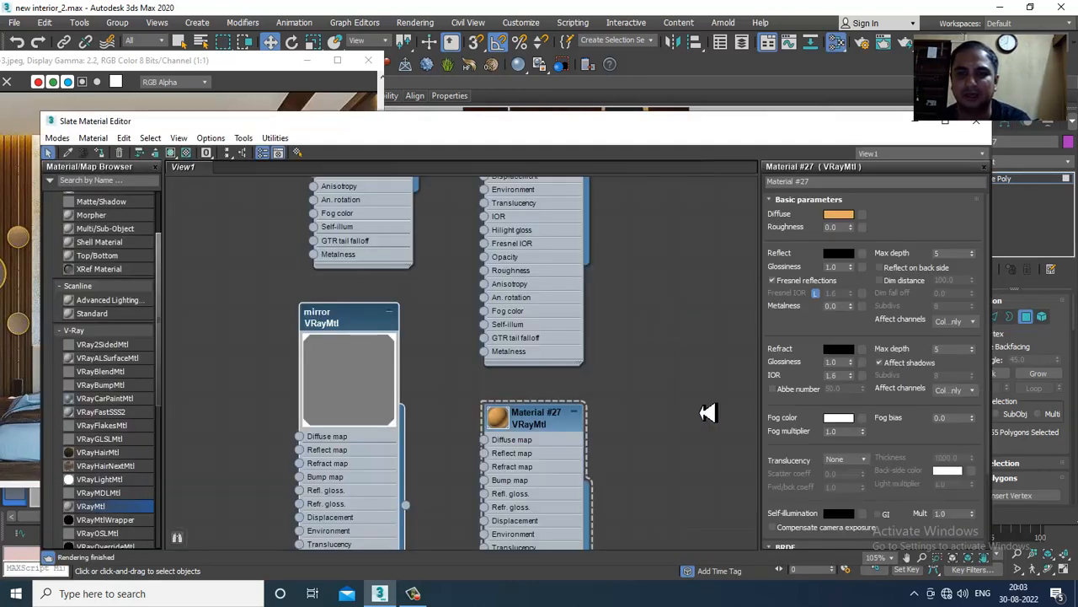
click(559, 435)
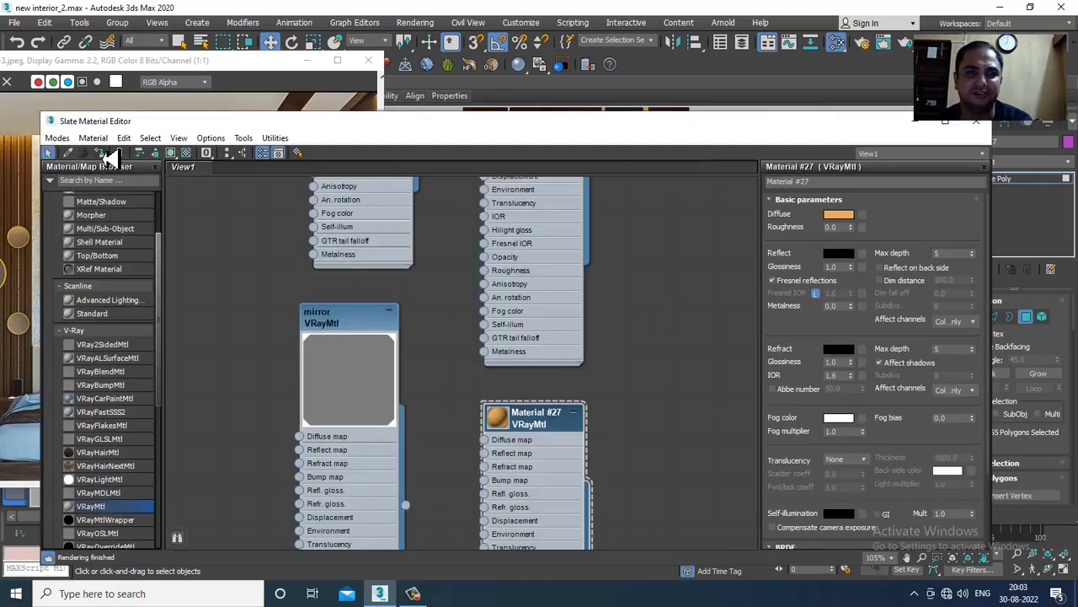
click(916, 122)
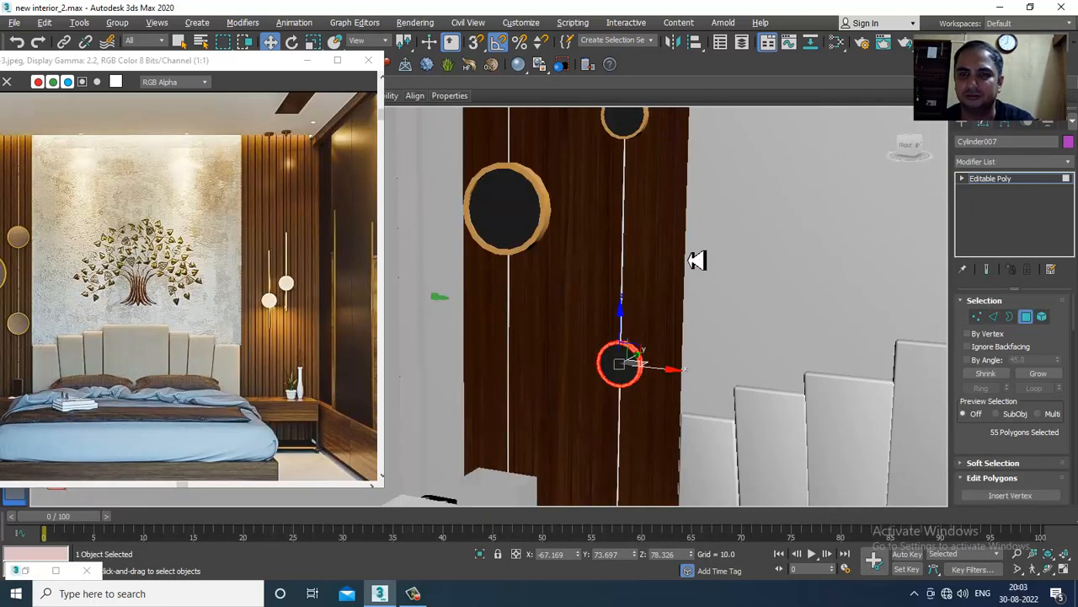
scroll(689, 259, down, 5)
alt+middle_drag(768, 250, 821, 266)
click(1027, 180)
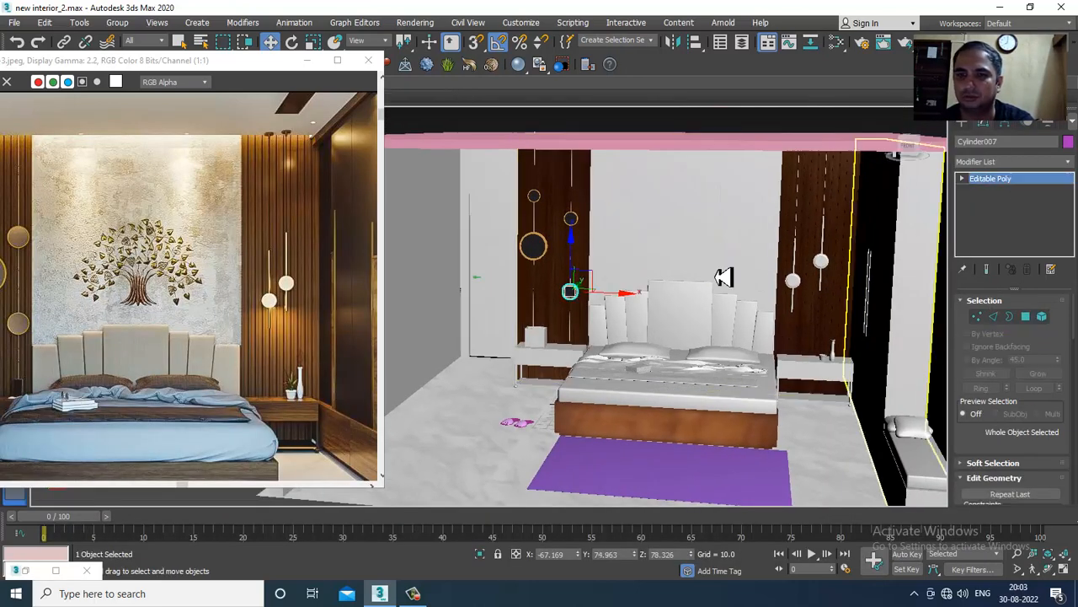
middle_drag(689, 291, 632, 279)
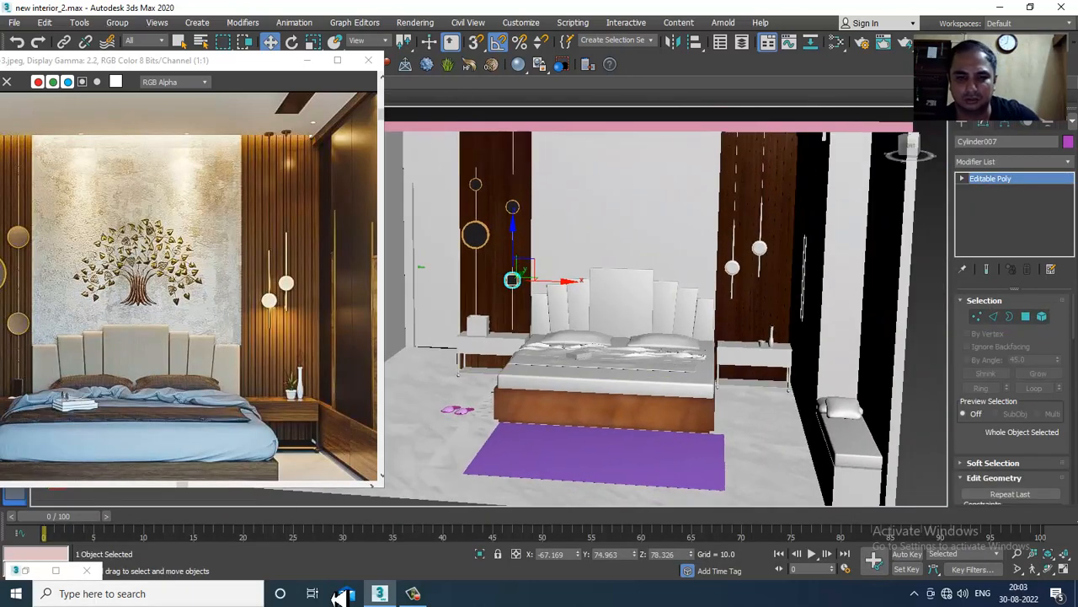
click(428, 593)
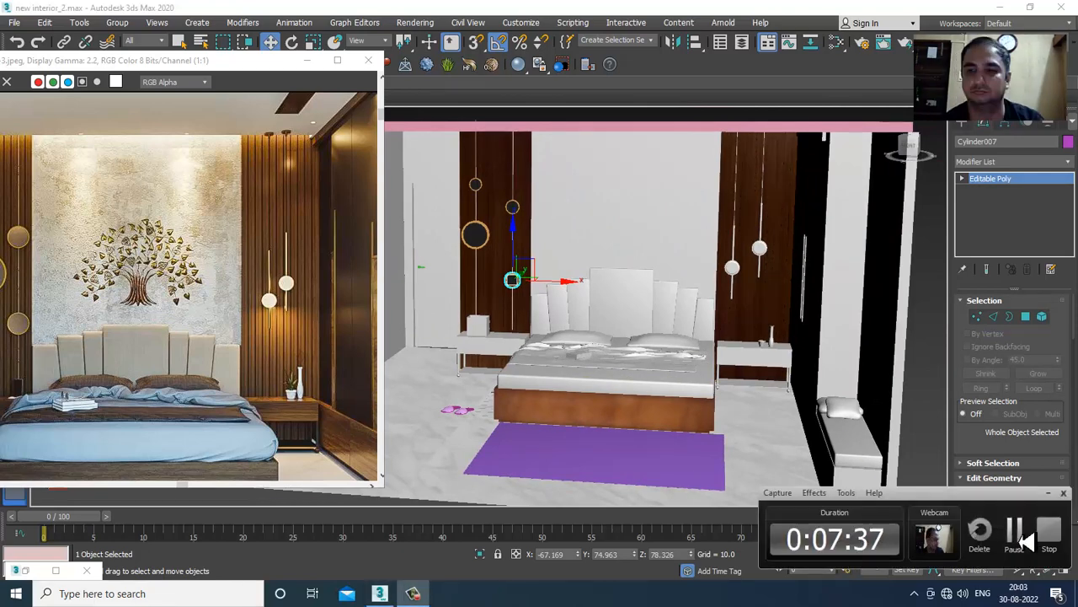
click(1016, 533)
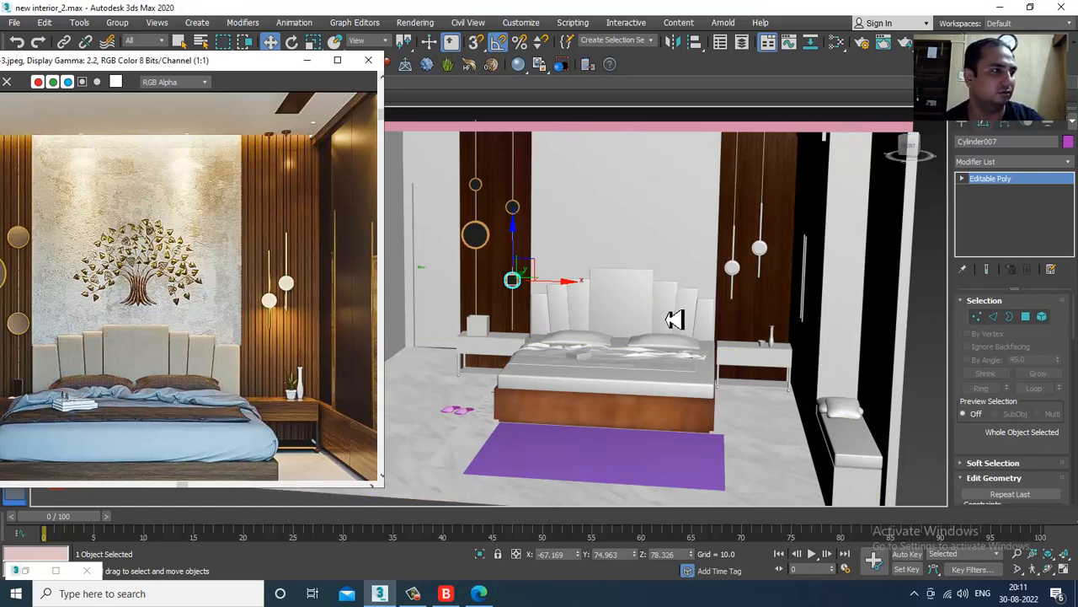
click(412, 593)
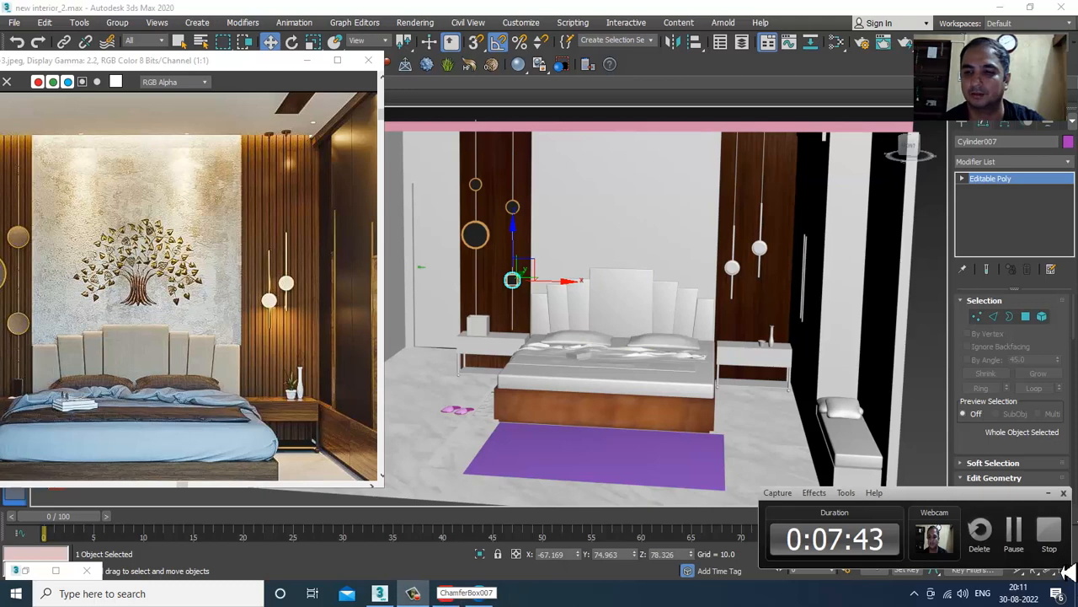
click(1015, 532)
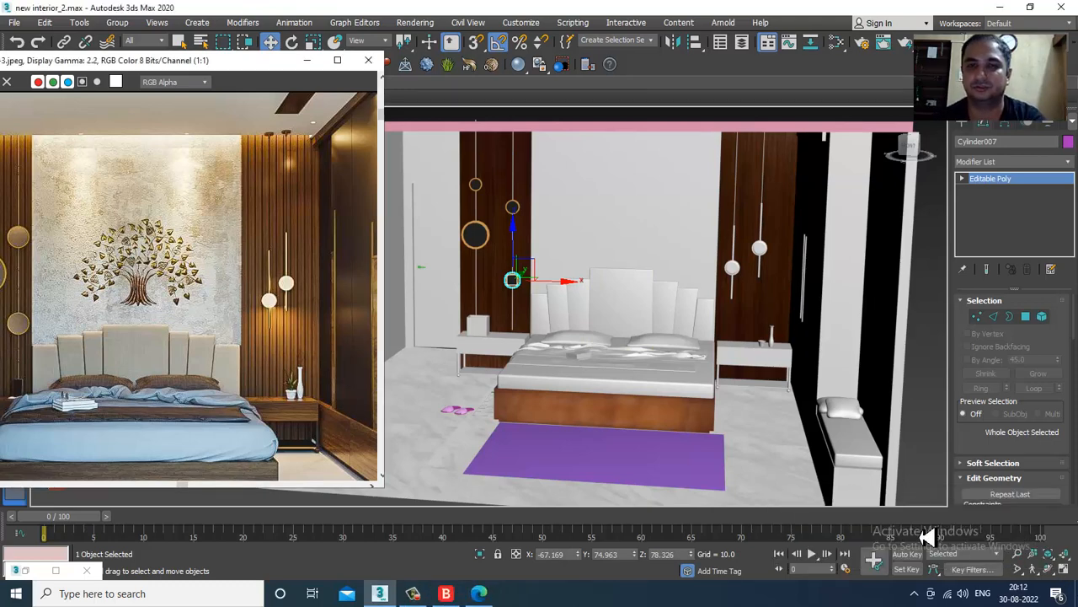
Select all seven upright headboard panels behind the bed together.
alt+middle_drag(646, 308, 634, 308)
scroll(578, 346, up, 3)
middle_drag(578, 346, 684, 374)
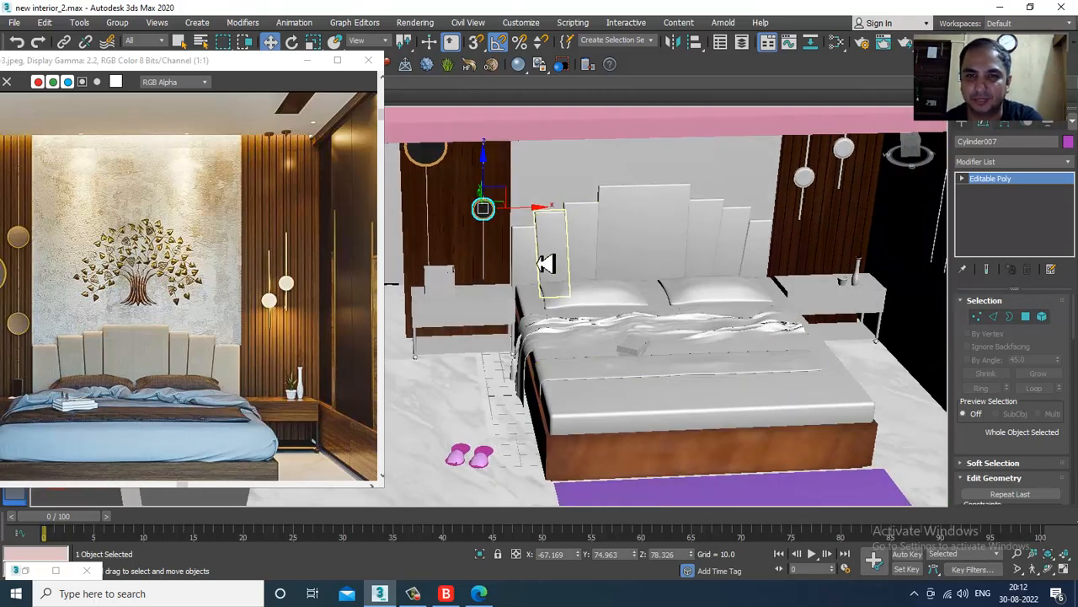
click(533, 260)
ctrl+click(551, 248)
ctrl+click(594, 243)
ctrl+click(644, 238)
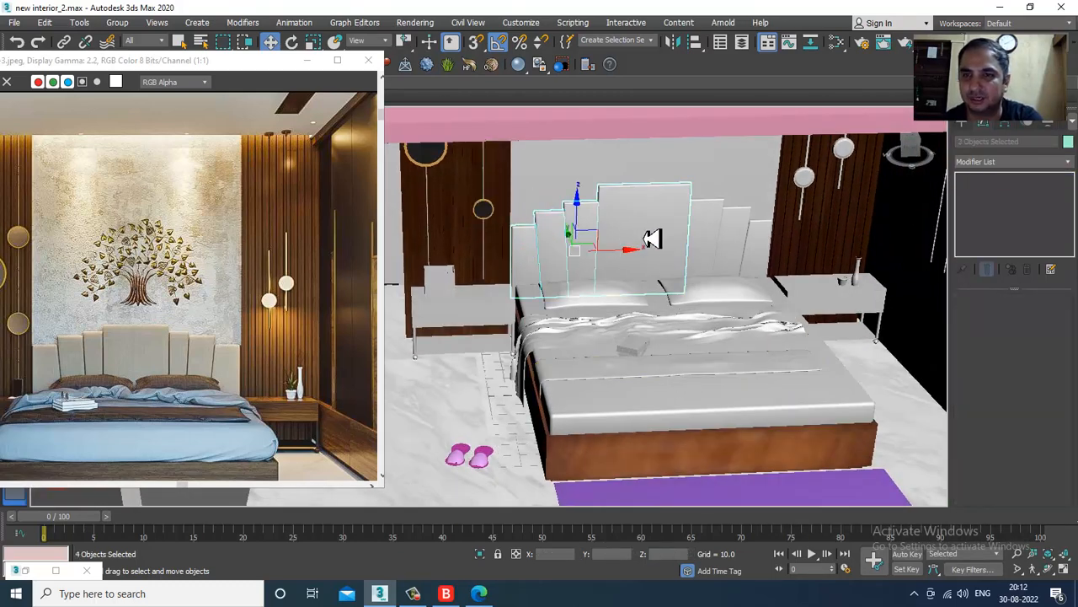
ctrl+click(707, 245)
ctrl+click(737, 253)
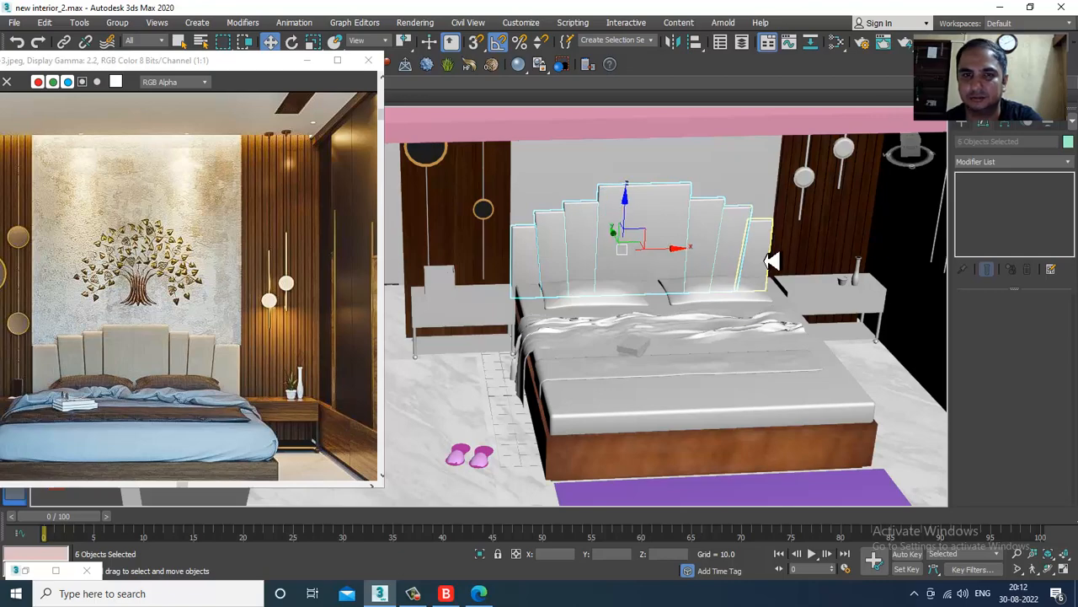
ctrl+click(762, 260)
alt+middle_drag(736, 317, 756, 422)
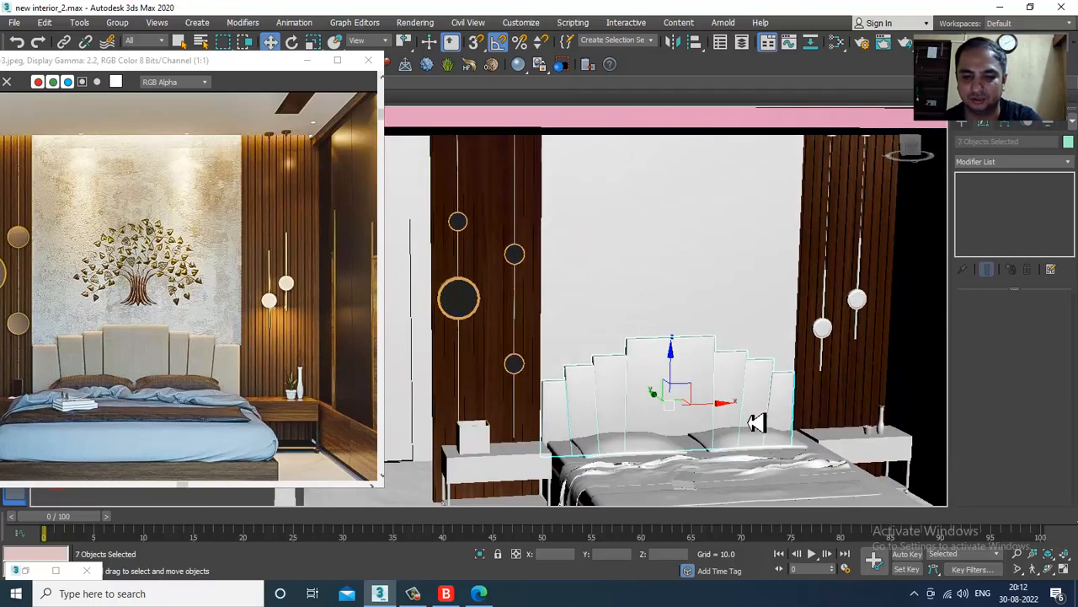
key(m)
middle_drag(577, 444, 487, 140)
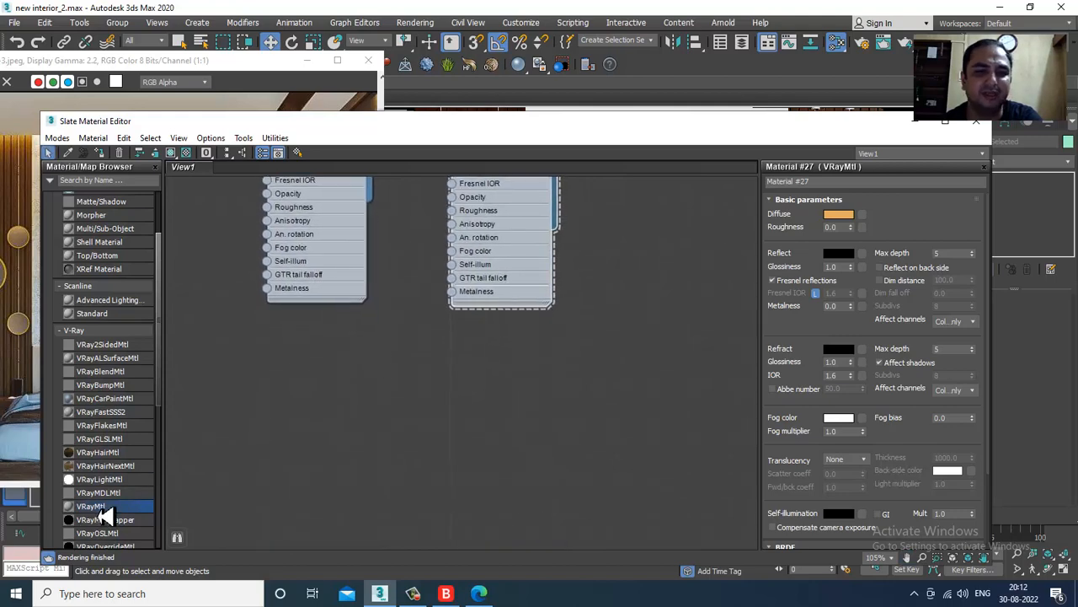
drag(323, 349, 323, 345)
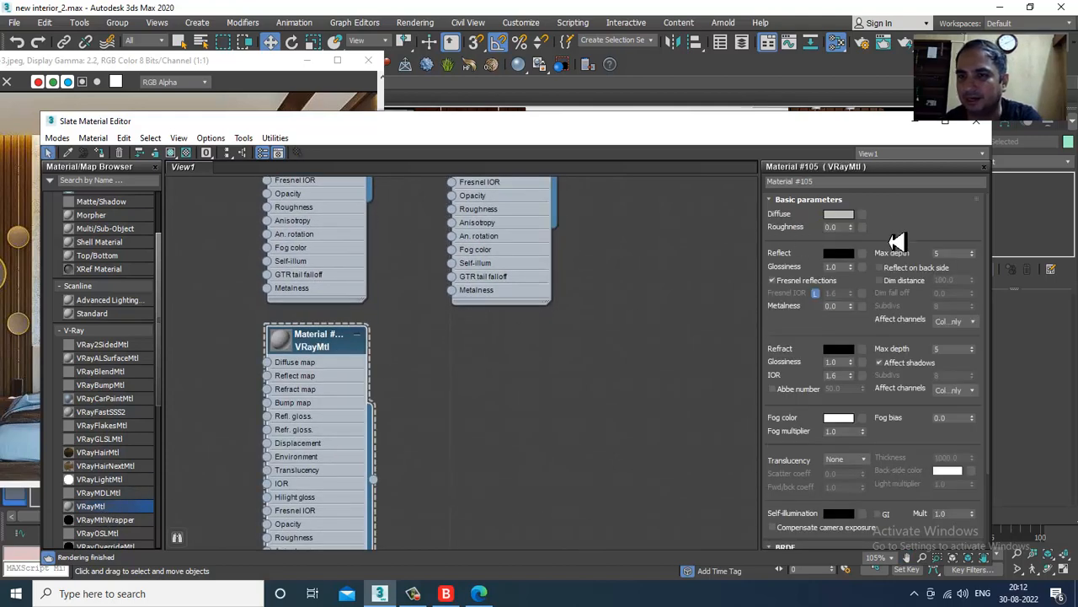
click(863, 214)
double_click(441, 174)
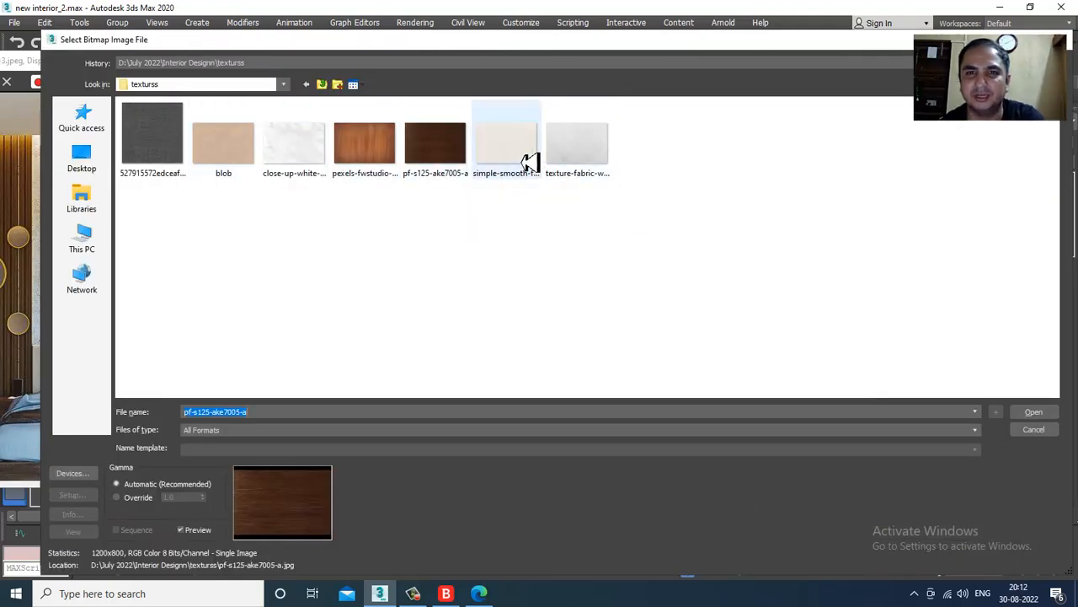
click(526, 162)
click(608, 162)
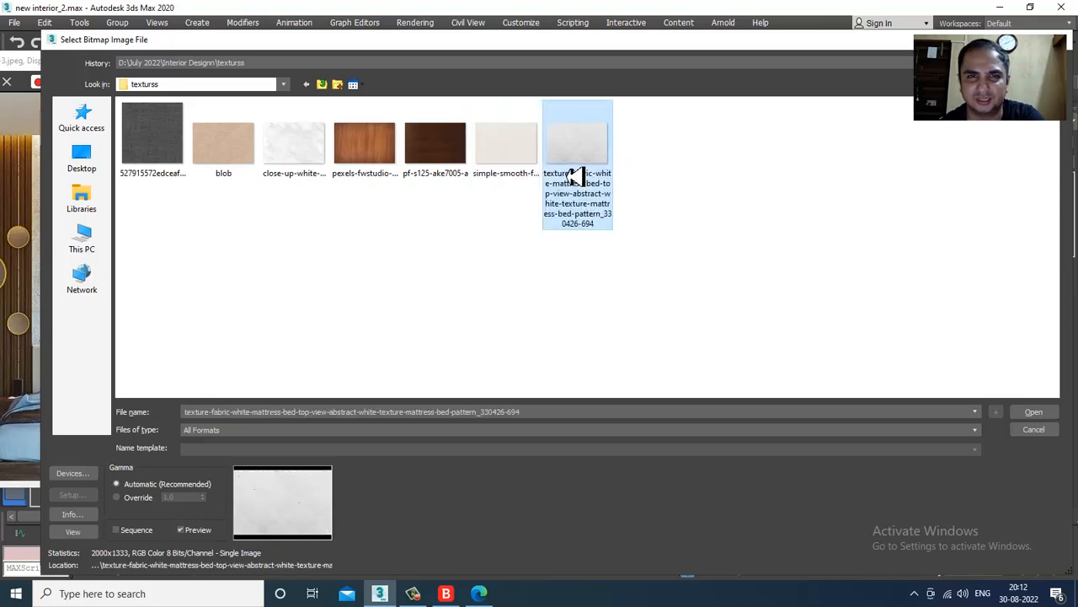
double_click(522, 164)
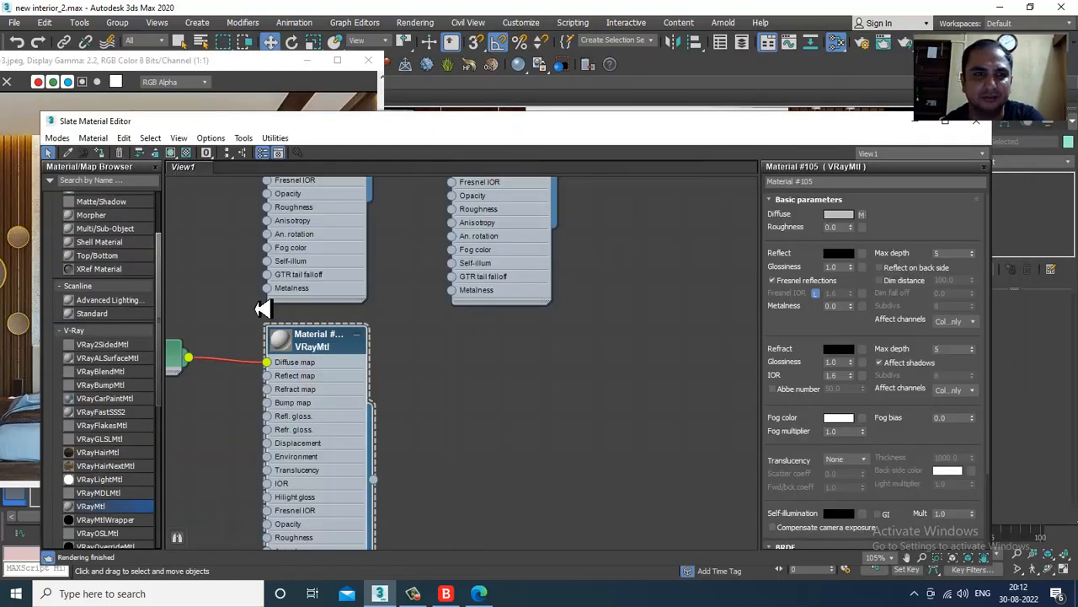
Assign the new fabric VRayMtl to the seven selected headboard panels and display its texture in the viewport.
click(100, 154)
click(172, 154)
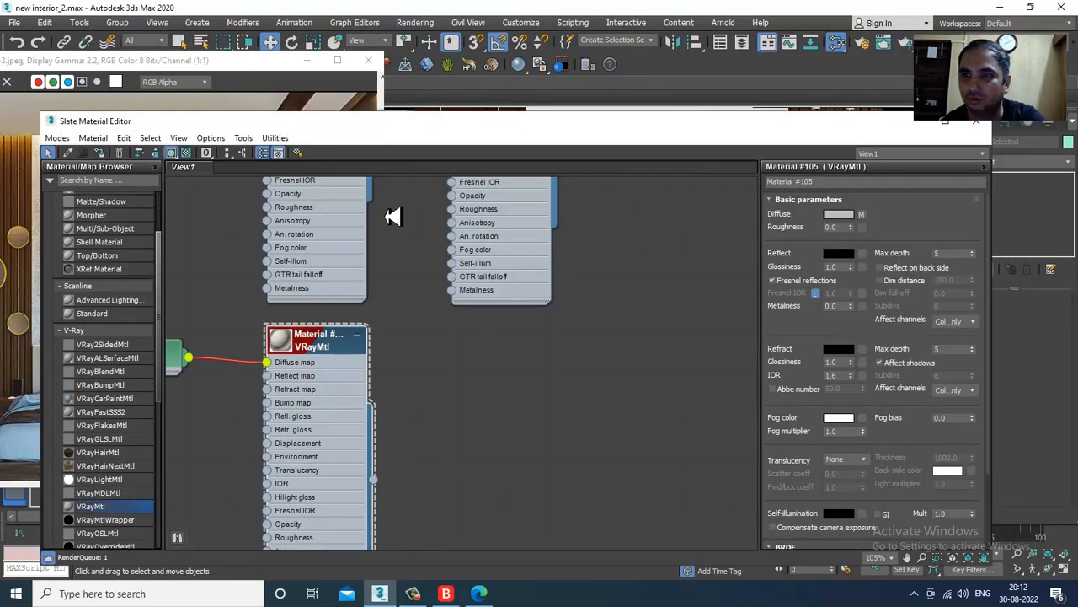
click(914, 121)
Apply a UVW Map modifier with Box mapping to the leftmost headboard panel.
middle_drag(669, 363, 700, 306)
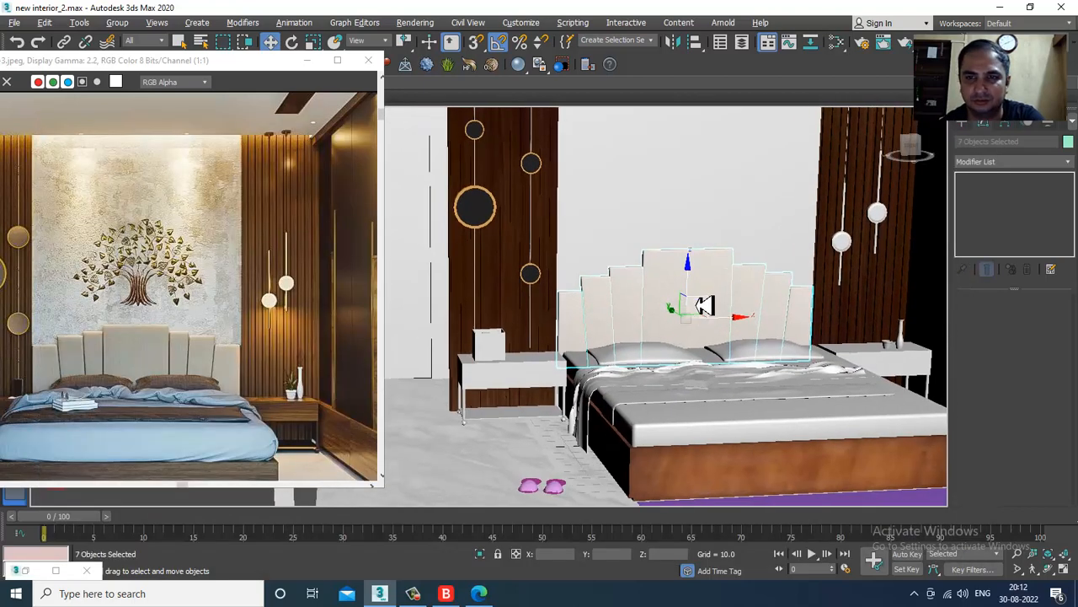
scroll(696, 335, up, 4)
click(454, 316)
middle_drag(559, 316, 618, 274)
click(1027, 160)
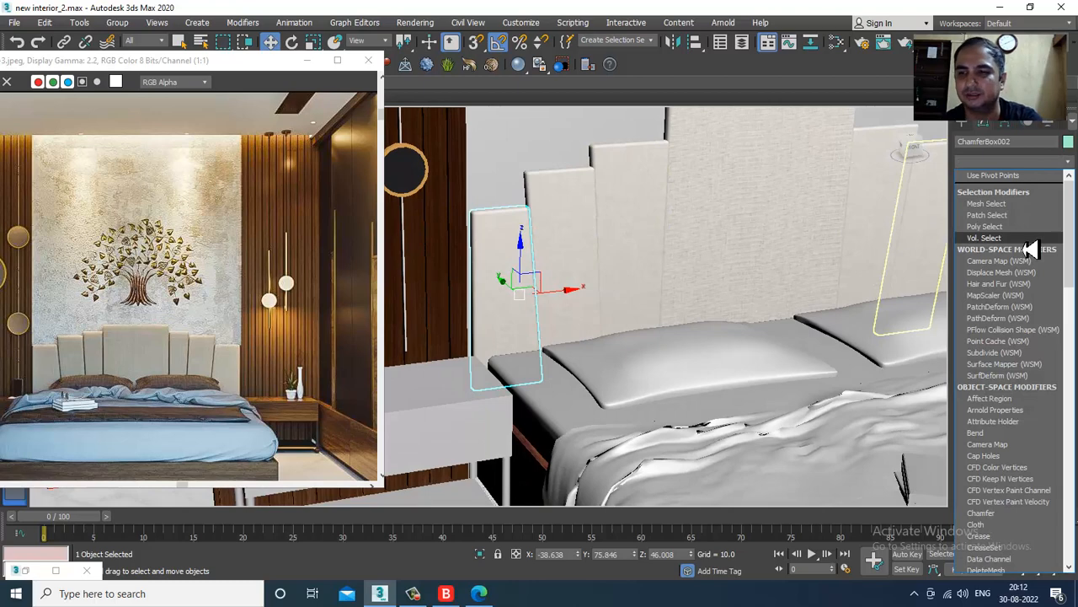
key(u)
click(1014, 440)
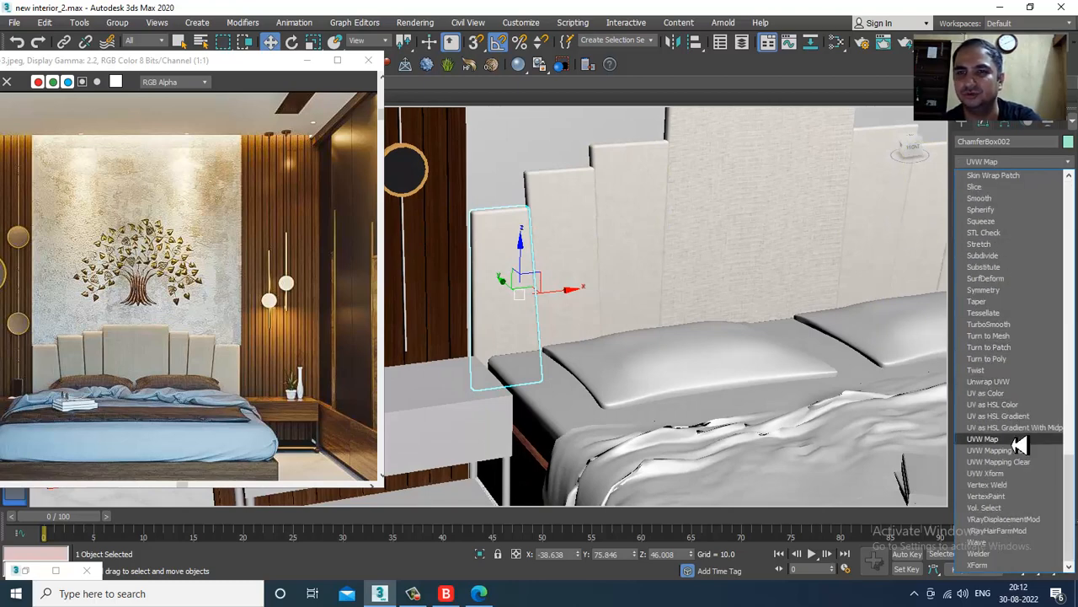
click(999, 378)
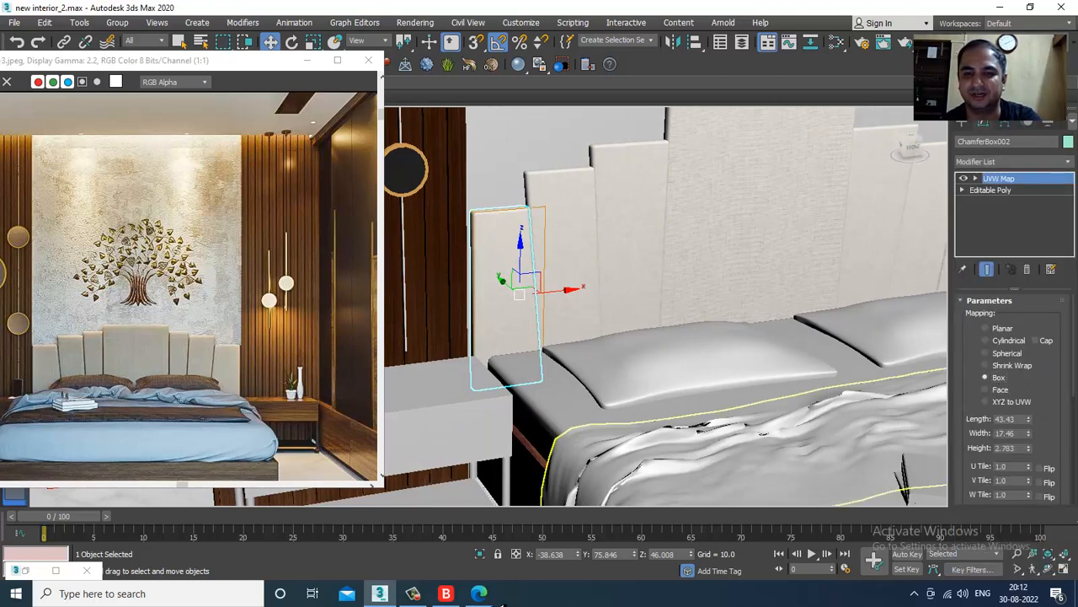
click(412, 593)
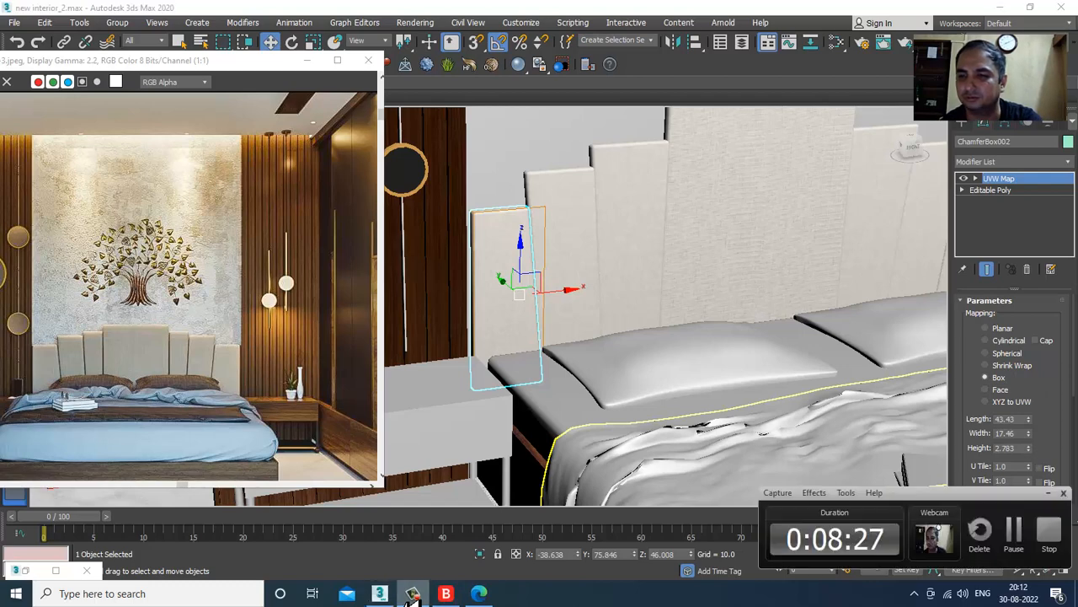
click(412, 593)
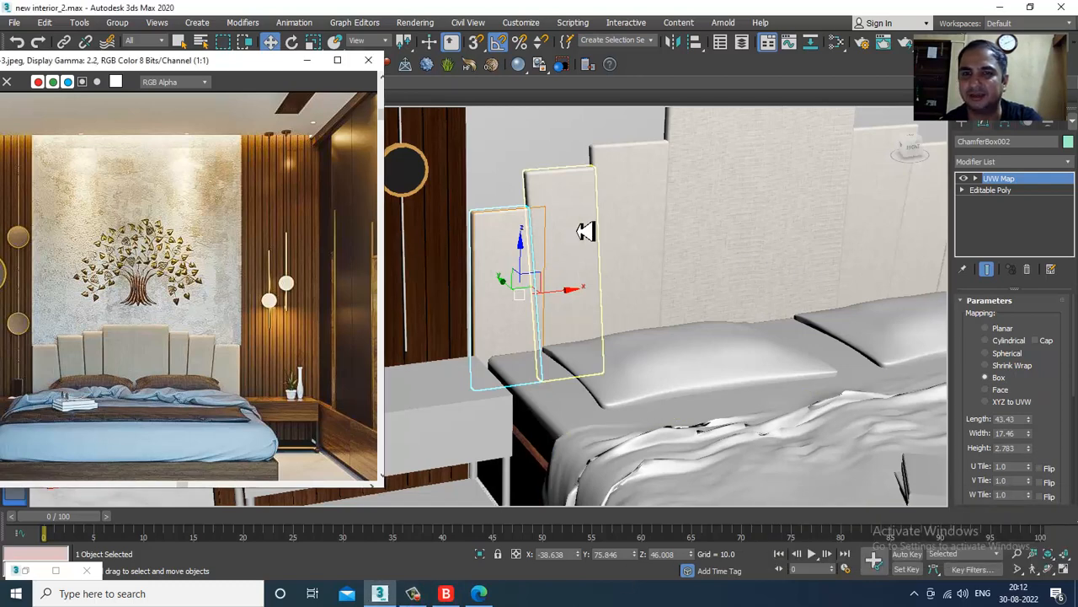
Add a UVW Map modifier to the second headboard panel from the left.
click(586, 232)
click(981, 161)
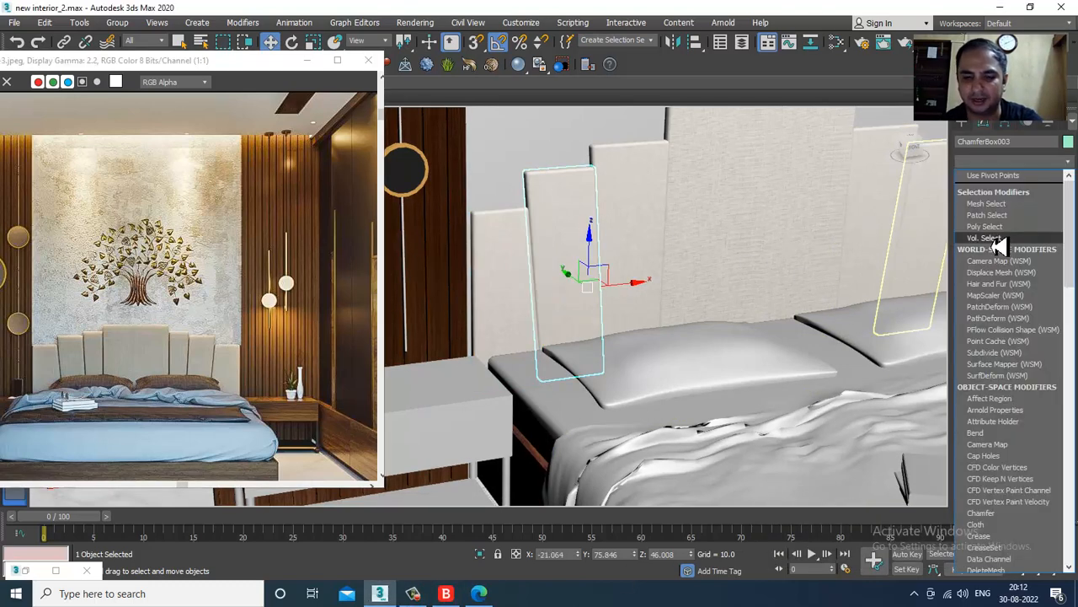
scroll(999, 244, down, 20)
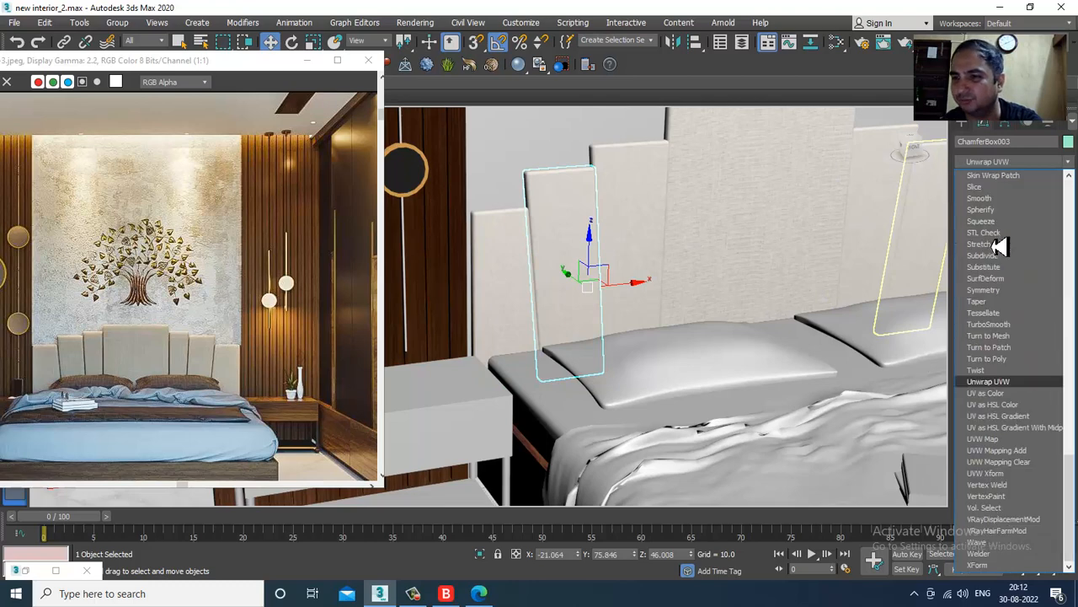
click(1021, 444)
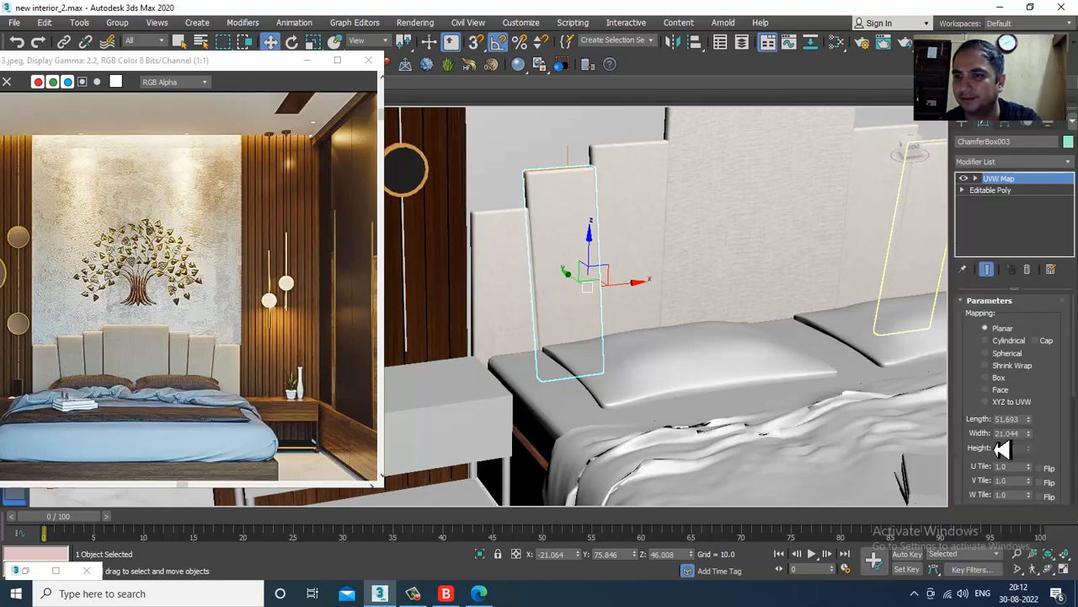
Add a UVW Map modifier to the third headboard panel, directly left of the tall centre one.
click(634, 173)
click(994, 161)
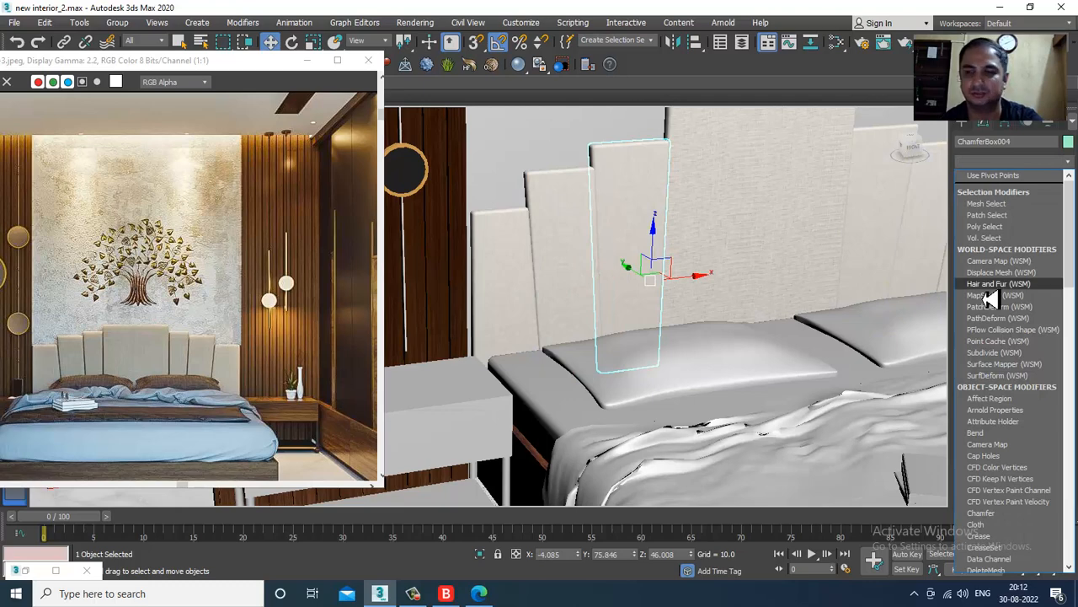
key(u)
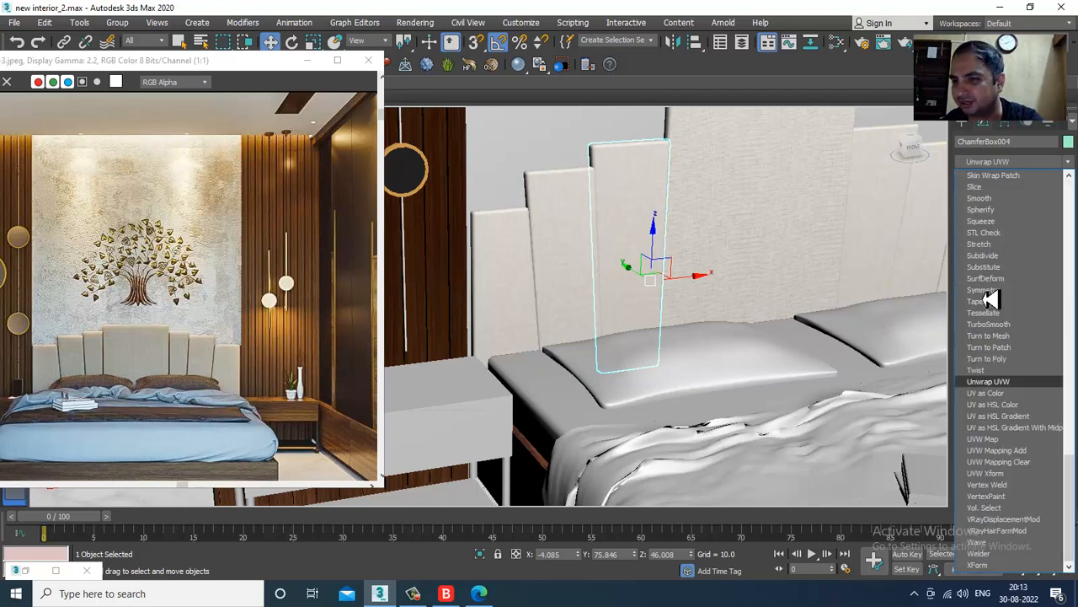
click(1029, 438)
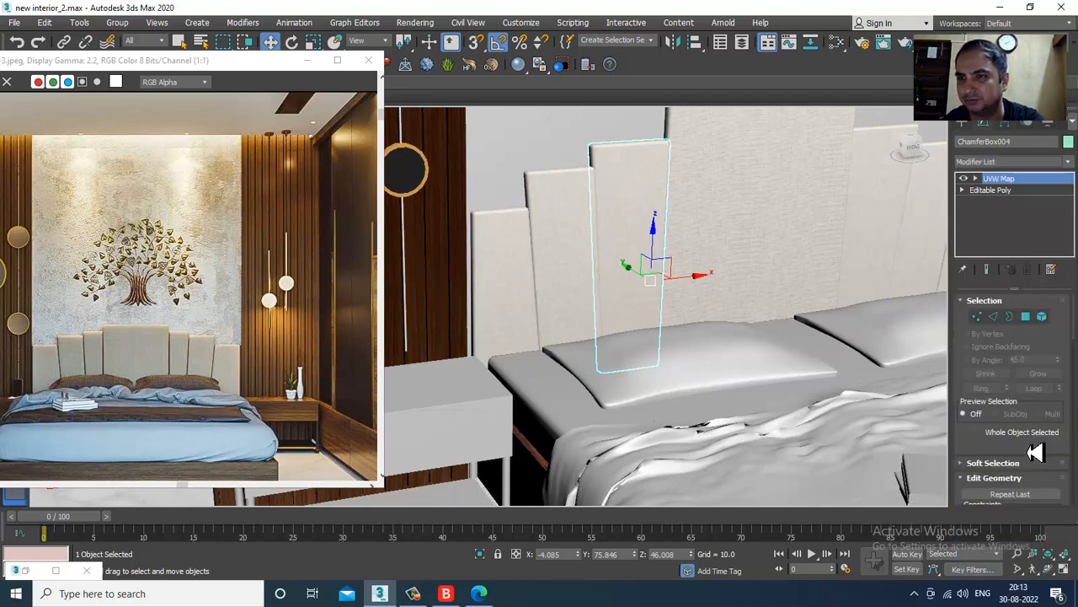
Apply a UVW Map modifier with Box mapping to the tall centre headboard panel.
click(741, 197)
key(z)
click(1007, 161)
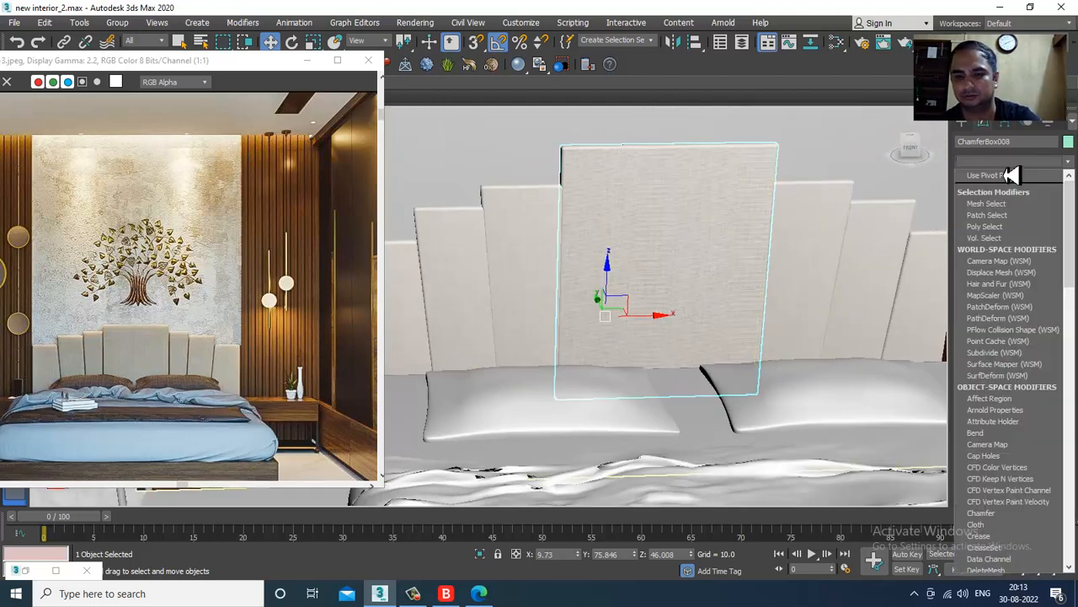
key(u)
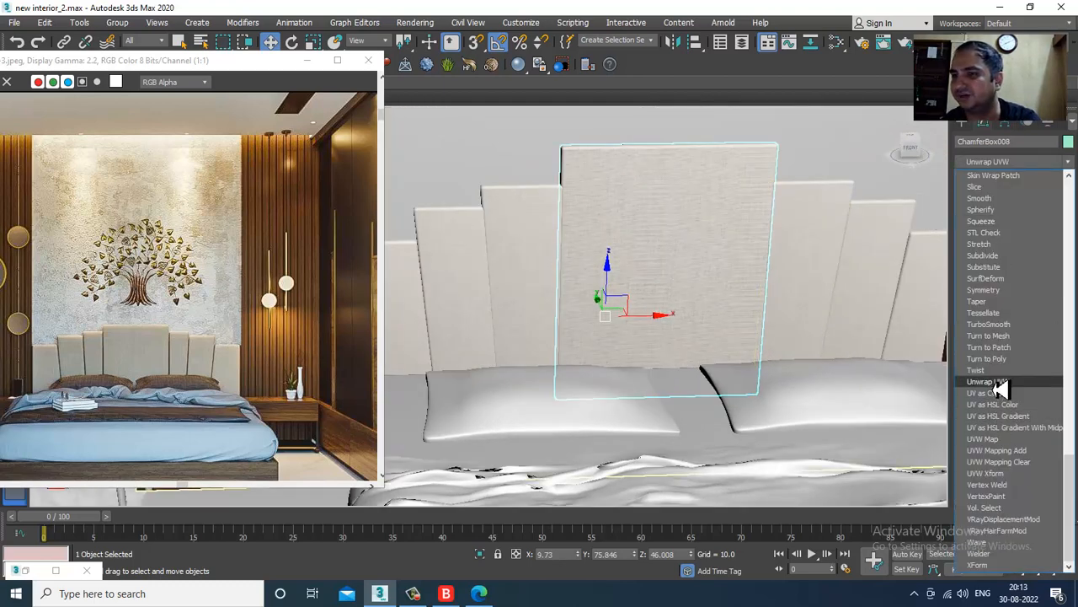
click(1018, 439)
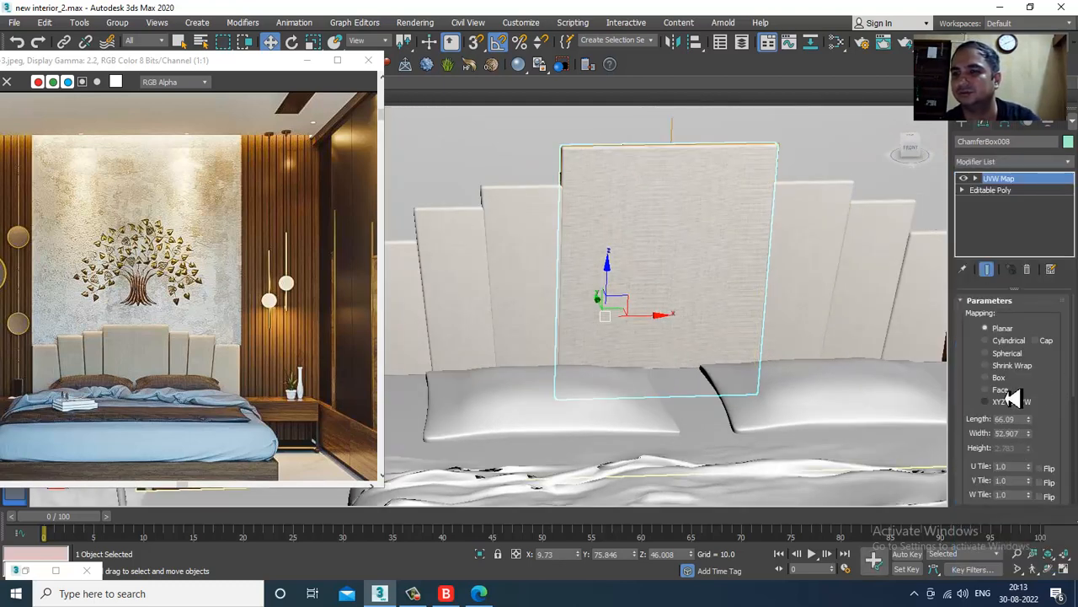
Apply a UVW Map modifier with Box mapping to the headboard panel directly right of the centre one.
click(835, 258)
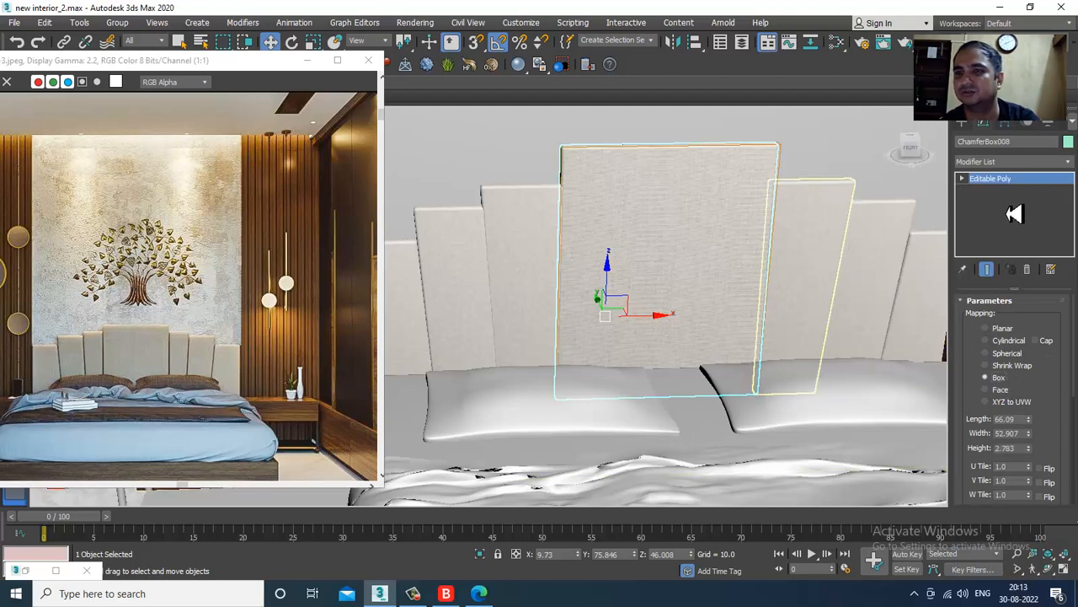
click(1020, 162)
key(u)
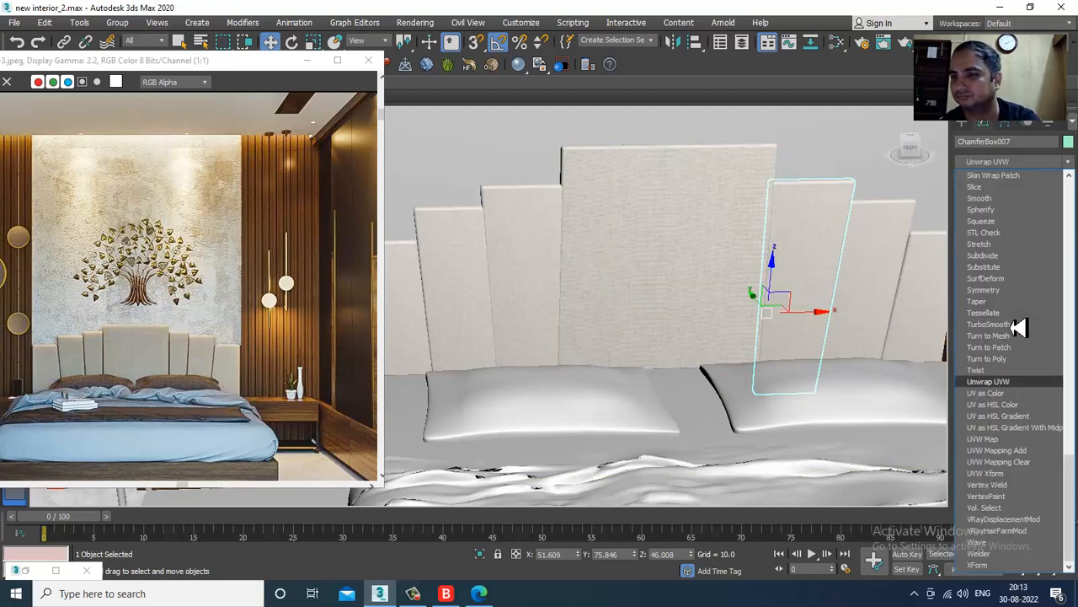
click(1017, 439)
Apply a UVW Map modifier with Box mapping to the second headboard panel from the right.
click(855, 257)
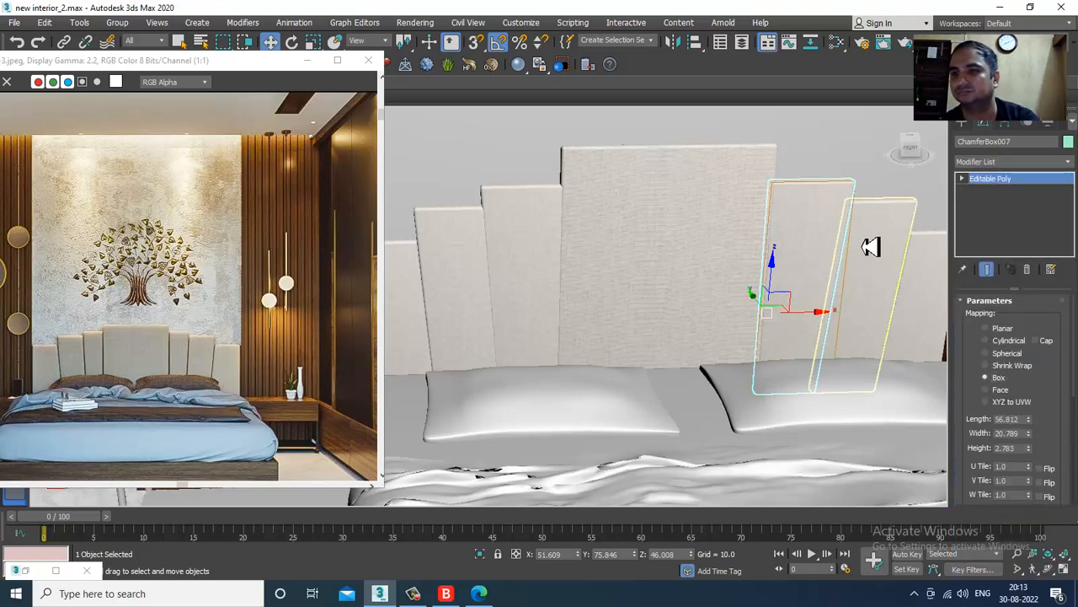
click(1015, 161)
key(u)
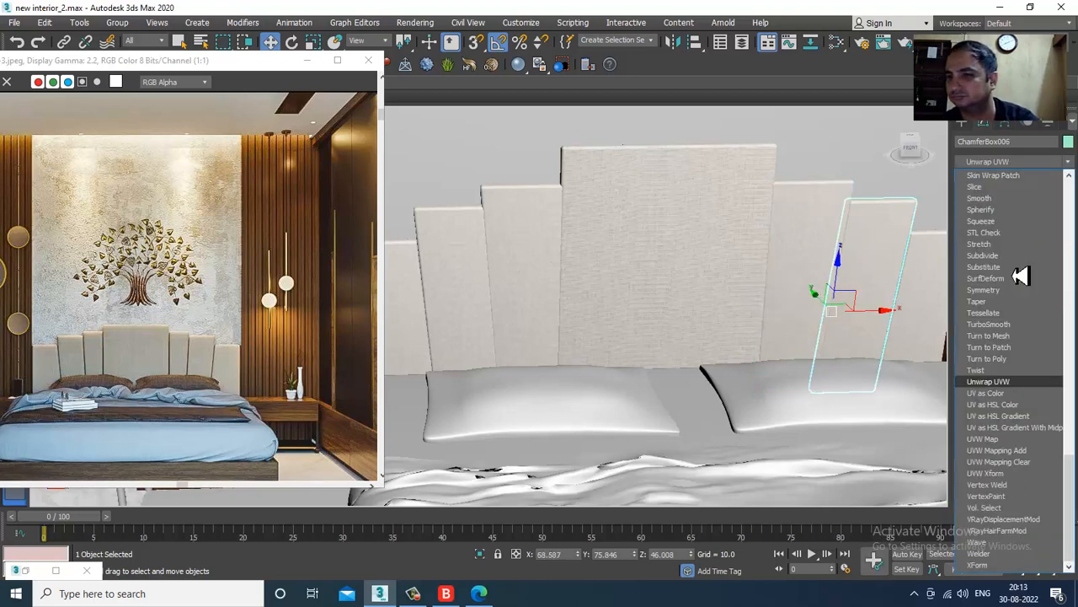
key(v)
click(984, 439)
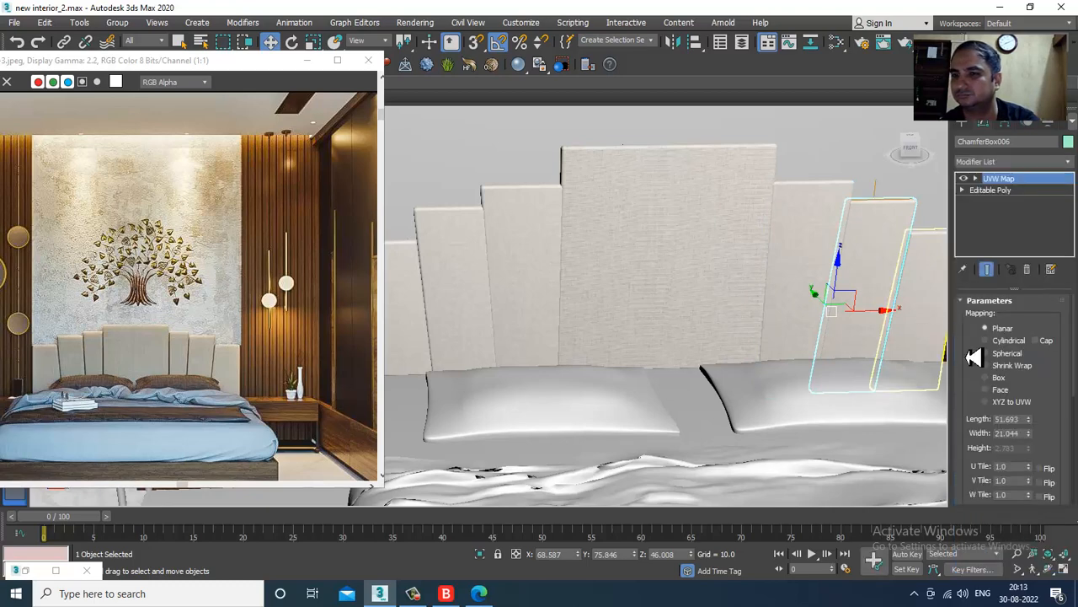
Apply a UVW Map modifier with Box mapping to the rightmost headboard panel.
middle_drag(848, 306, 790, 270)
click(785, 246)
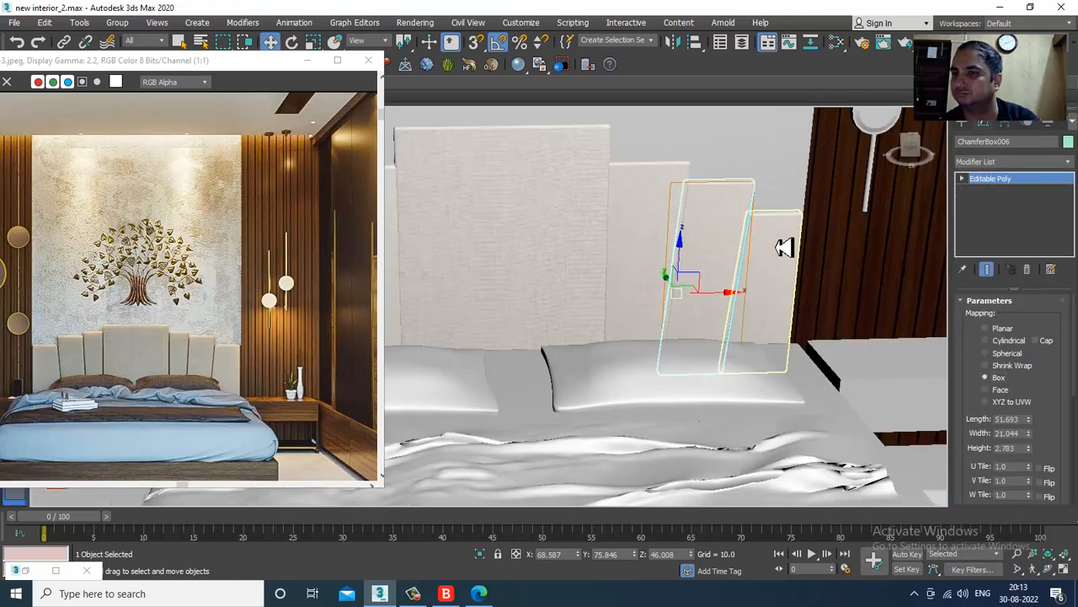
click(1007, 162)
key(u)
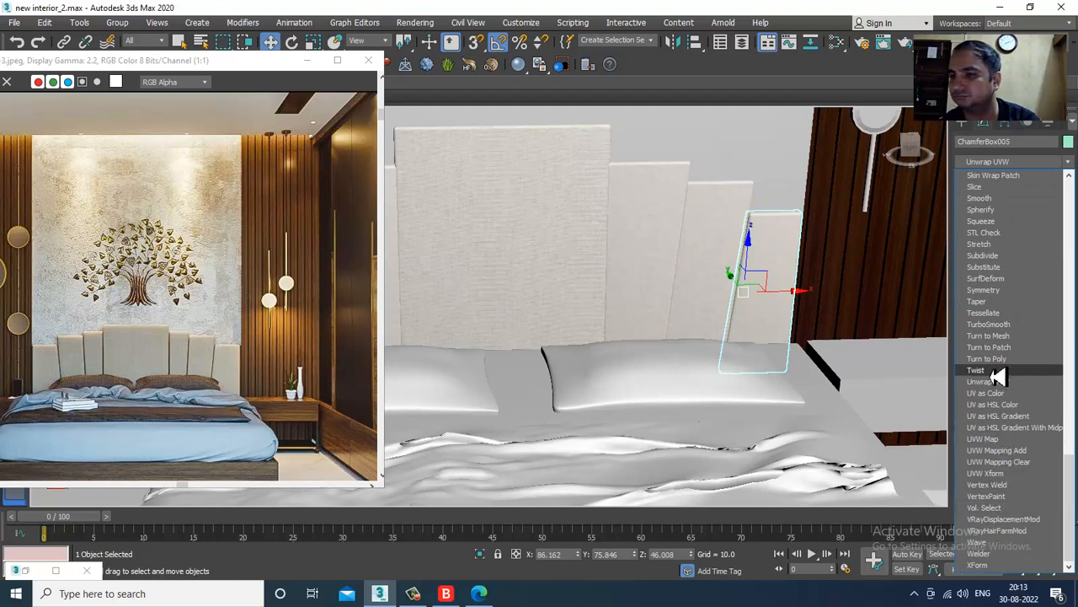
key(u)
click(990, 441)
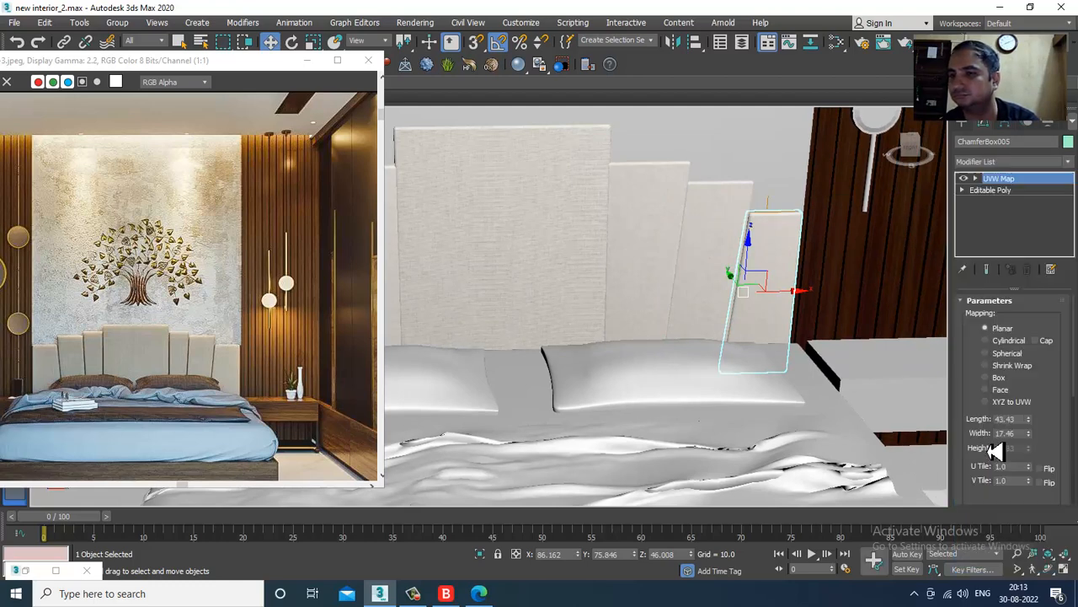
click(999, 377)
Select both pillows on the bed together.
alt+middle_drag(774, 295, 754, 324)
click(710, 326)
middle_drag(641, 230, 642, 243)
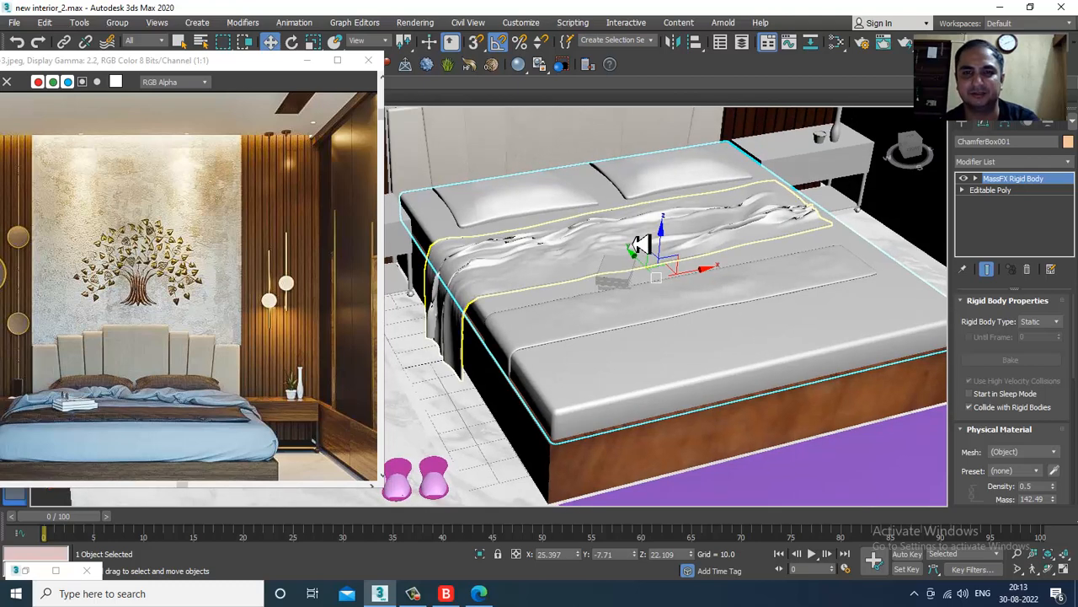
click(548, 210)
alt+middle_drag(687, 178, 712, 250)
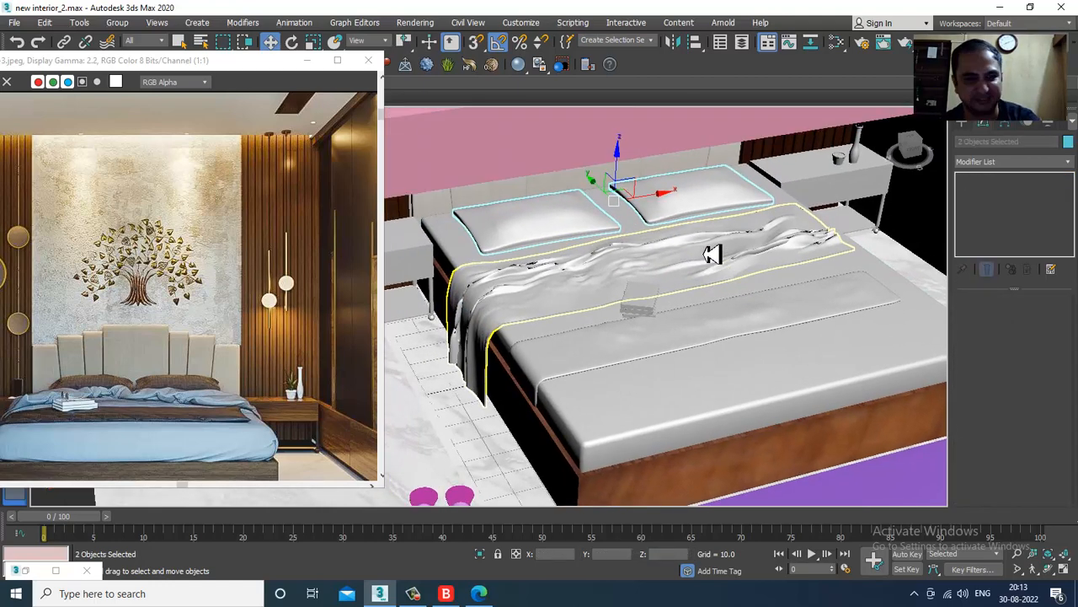
Rename the headboard's VRayMtl as "fabric" in the material editor.
key(m)
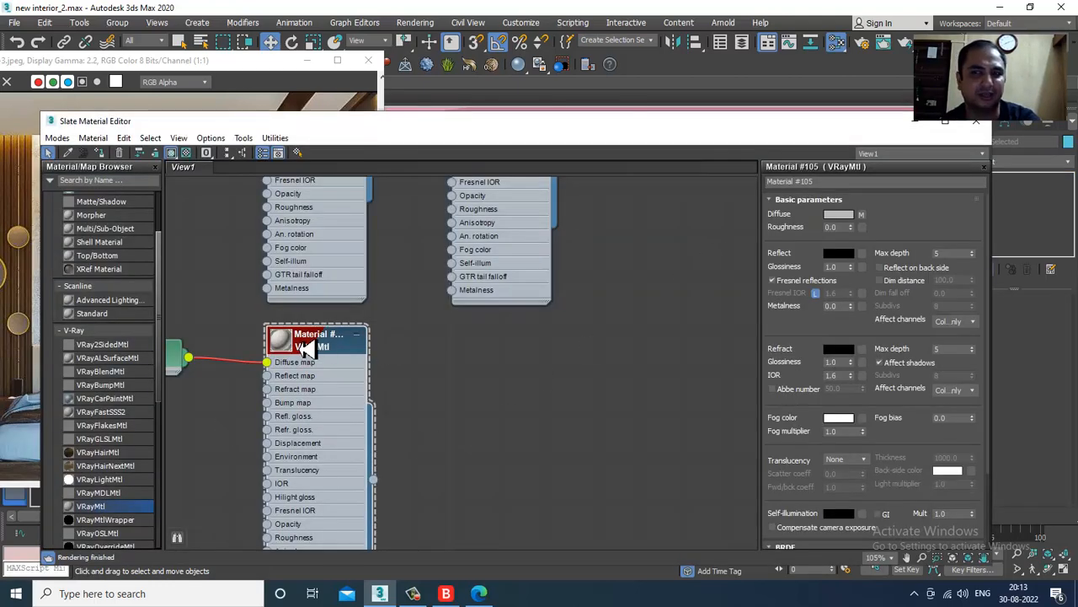
click(830, 183)
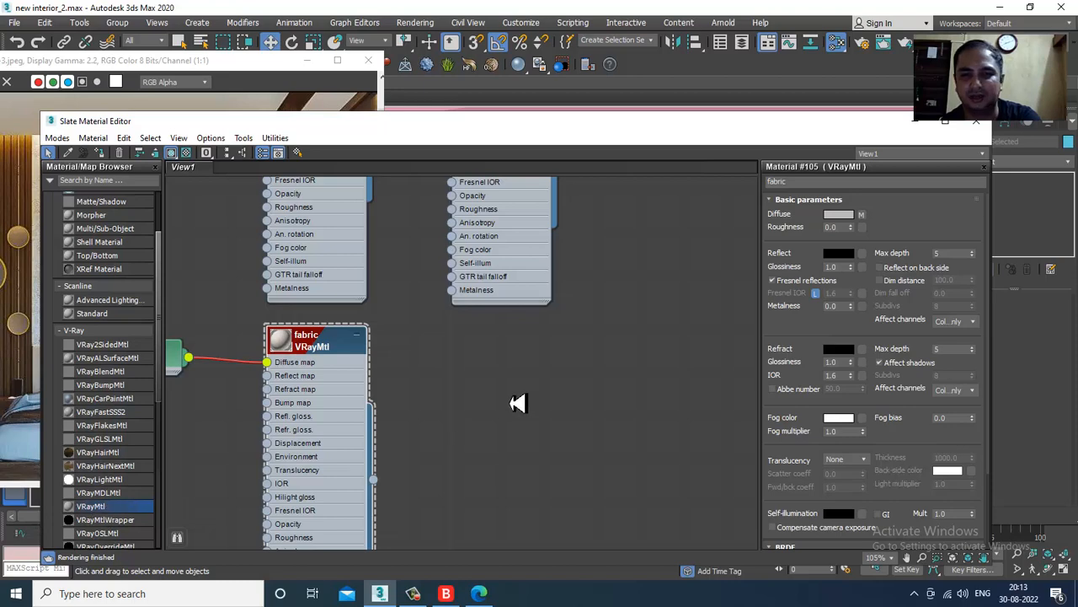
Create a VRayMtl with the blob bitmap as its diffuse map and assign it to both pillows.
drag(517, 404, 523, 345)
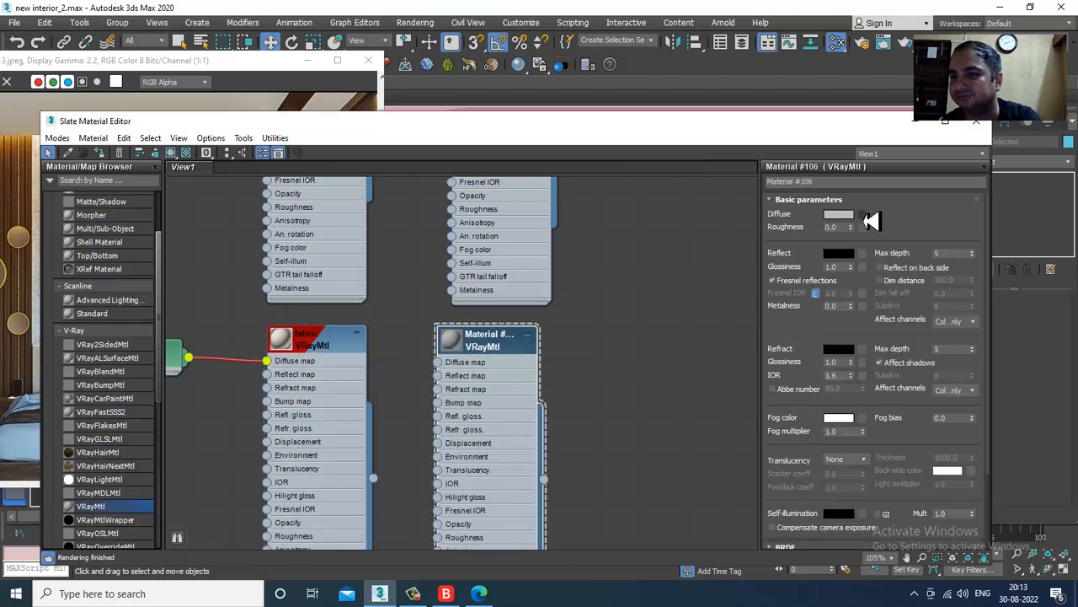
click(863, 215)
double_click(443, 174)
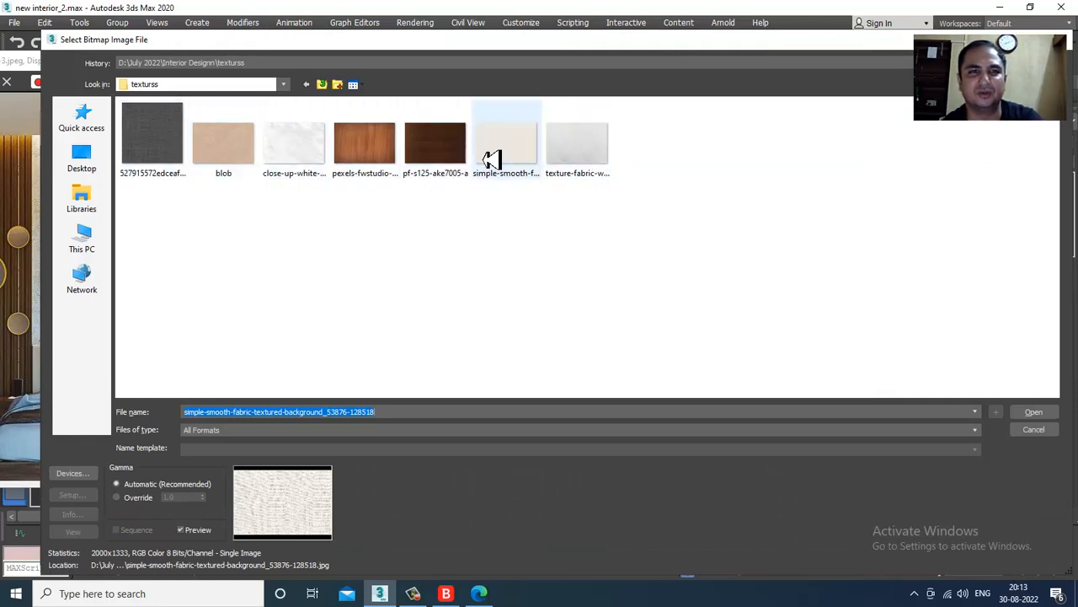
double_click(233, 161)
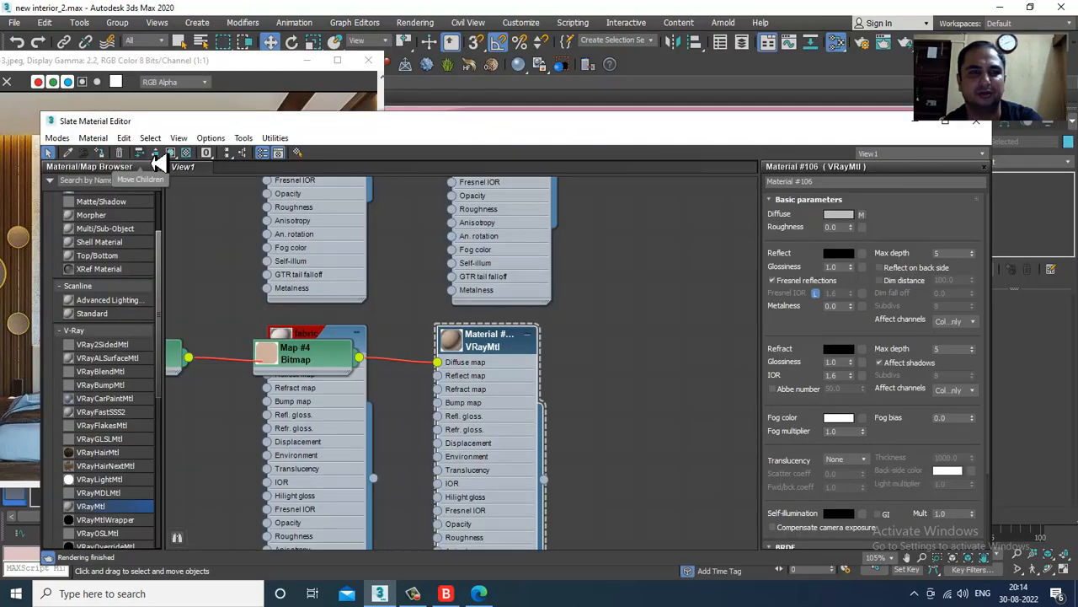
click(976, 120)
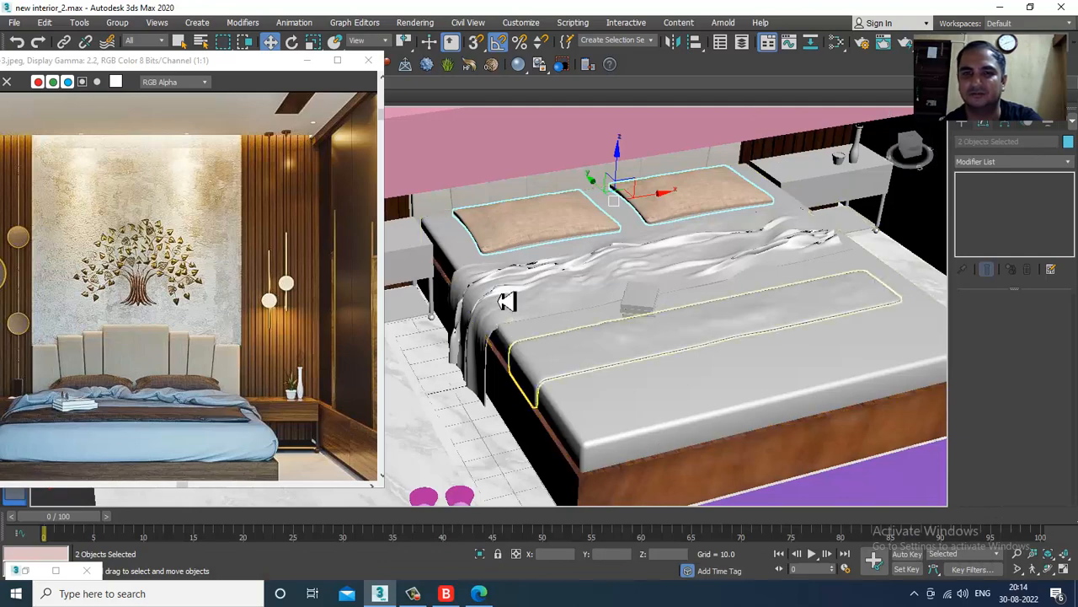
Apply a UVW Map modifier with Box mapping to the left pillow.
click(573, 236)
alt+middle_drag(572, 236, 630, 290)
scroll(630, 291, up, 5)
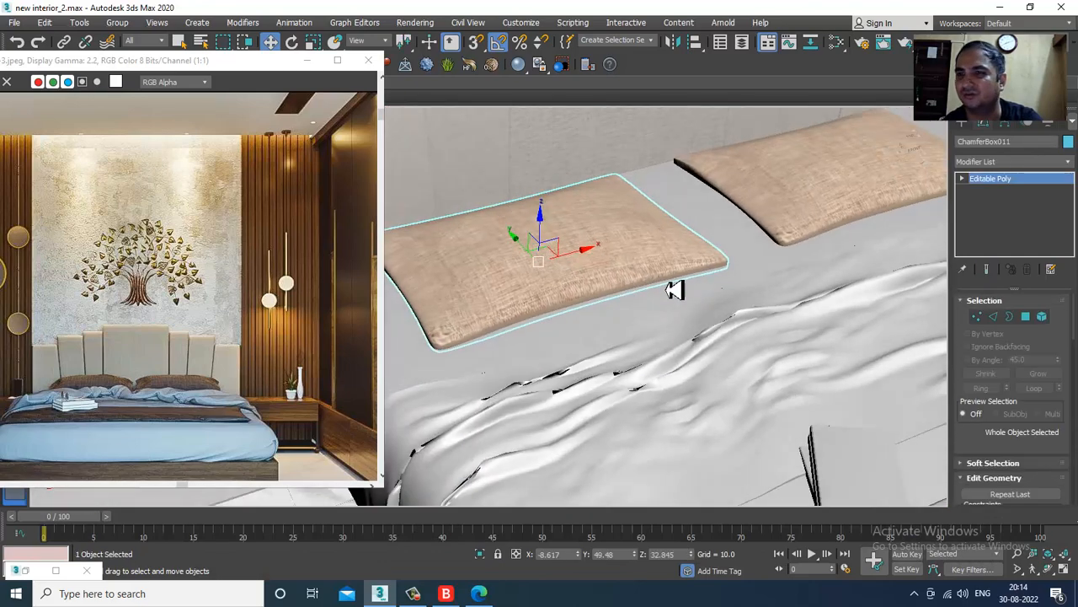
click(1011, 160)
scroll(1016, 270, down, 10)
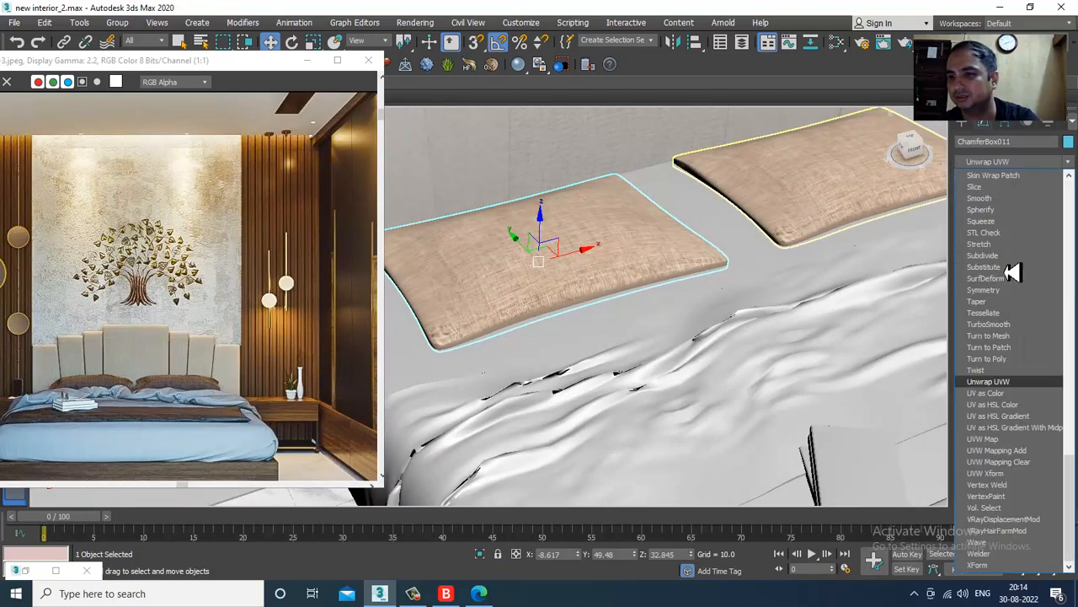
click(1043, 447)
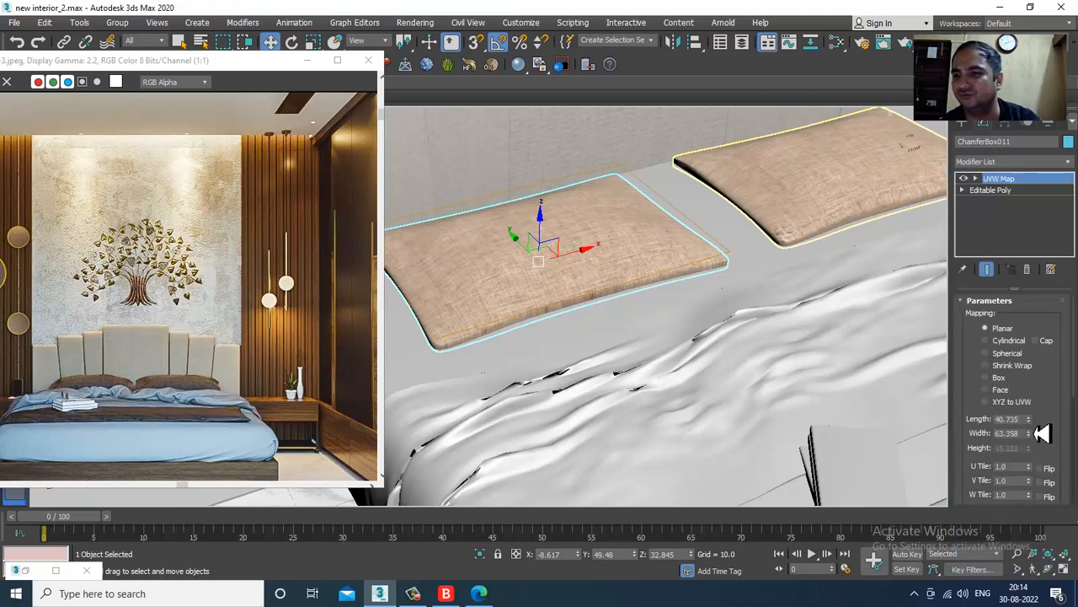
click(1001, 378)
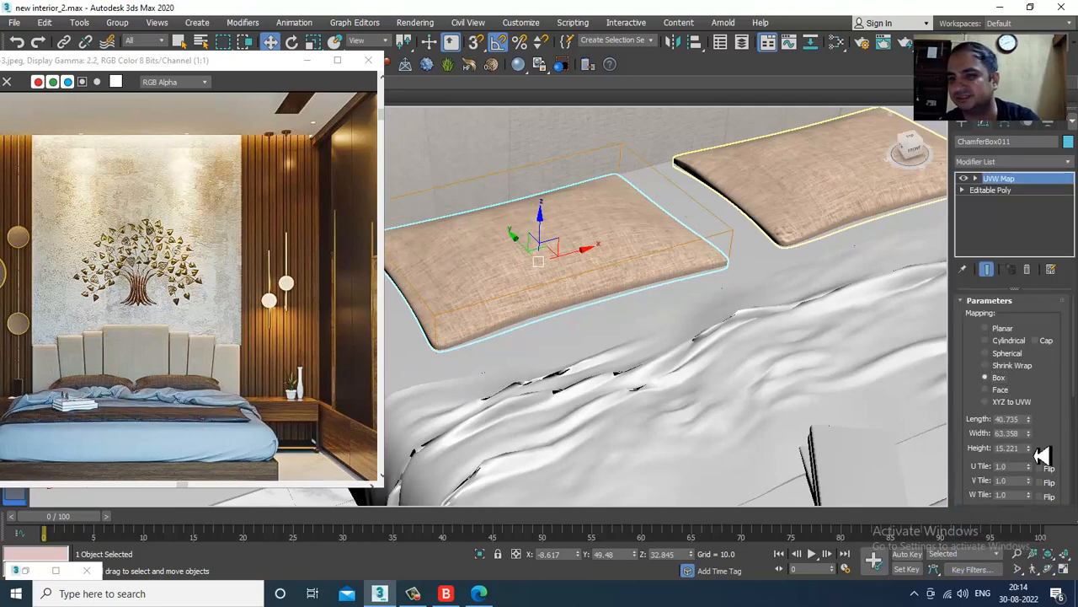
Apply a UVW Map modifier with Box mapping to the right pillow and raise the mapping height to about 33.5.
click(785, 199)
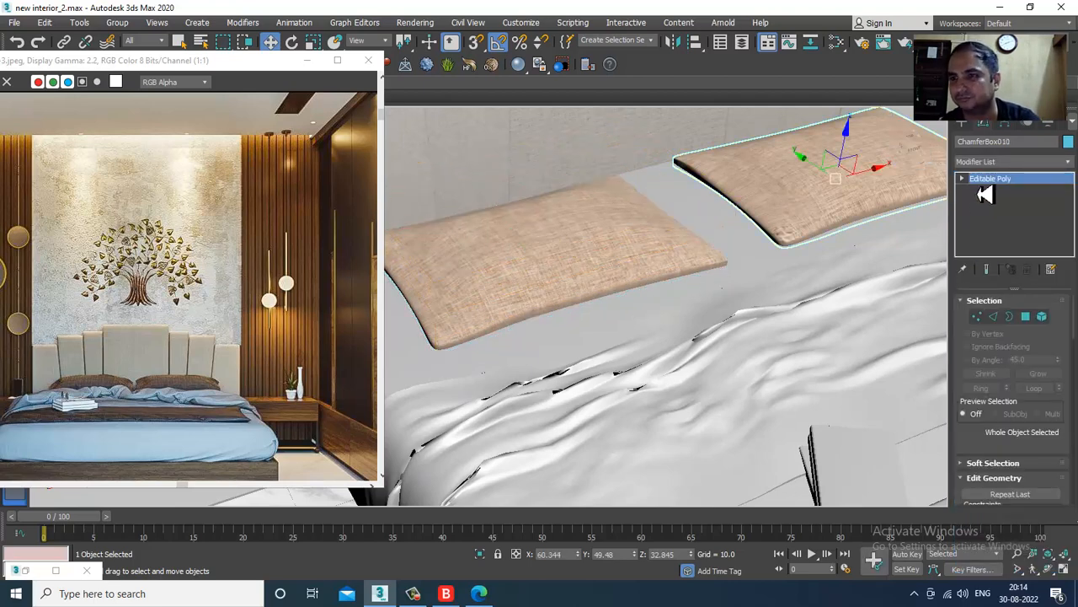
click(1015, 164)
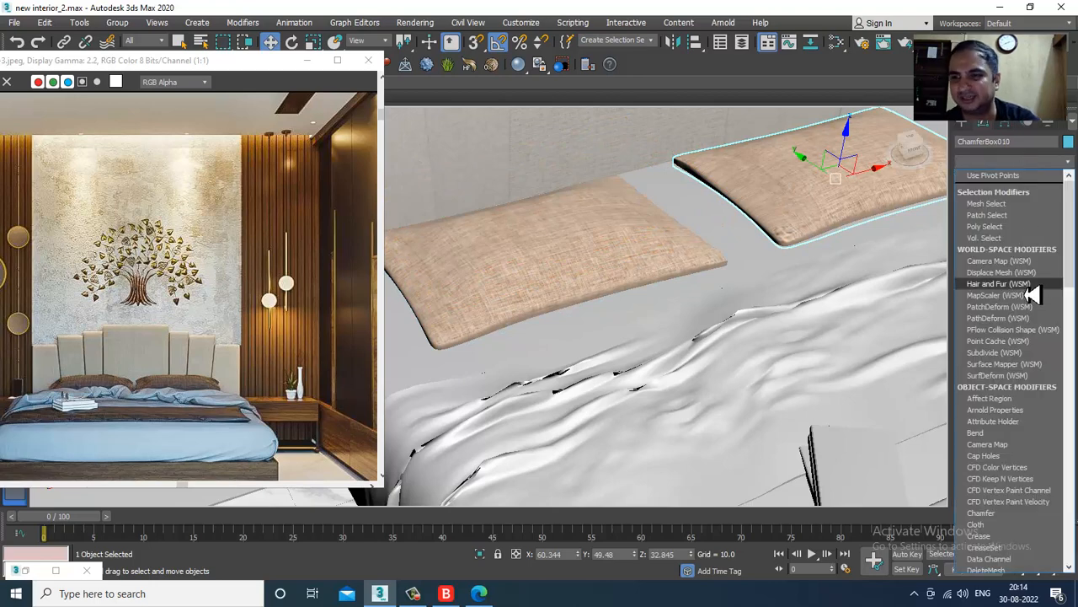
scroll(1029, 337, down, 10)
click(1029, 439)
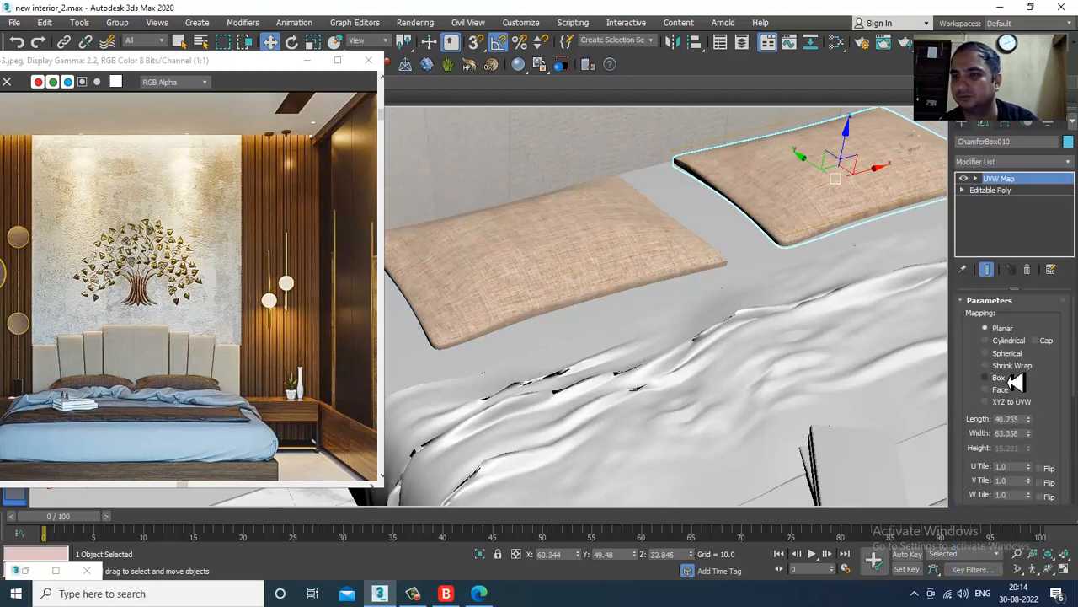
click(999, 378)
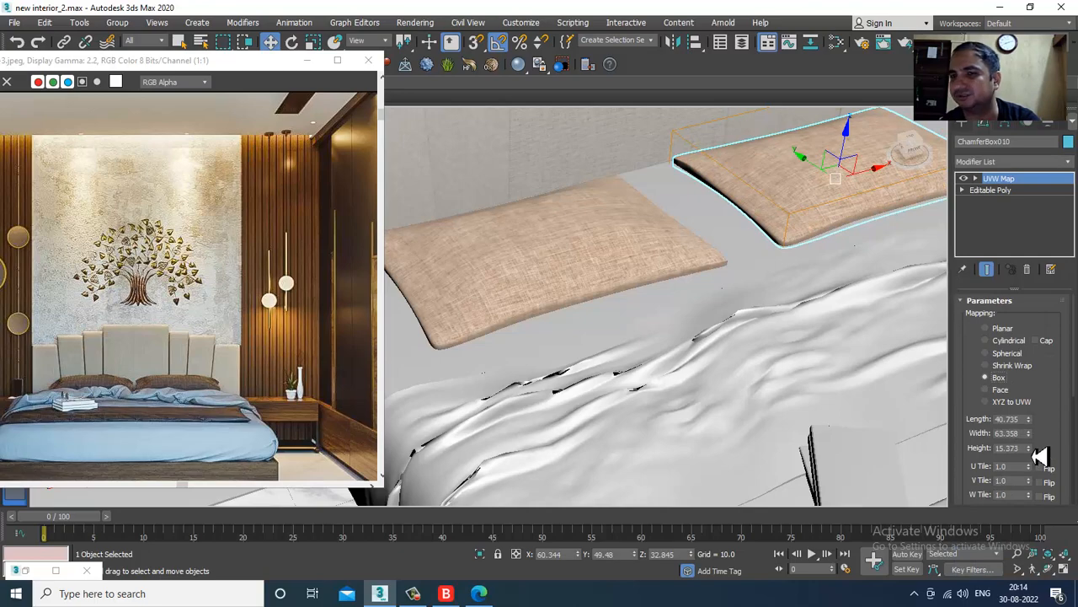
drag(1036, 453, 1040, 374)
Select the mattress and add a new VRayMtl for it in free space below the pillow material's node.
scroll(712, 296, down, 8)
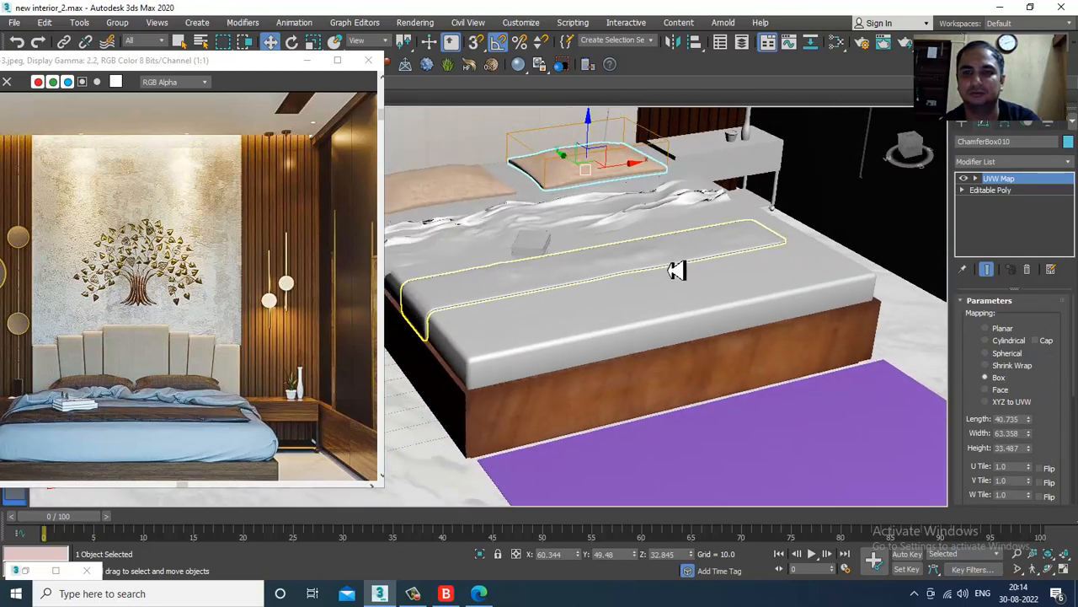
click(677, 314)
middle_drag(686, 306, 707, 291)
click(647, 312)
scroll(646, 310, up, 6)
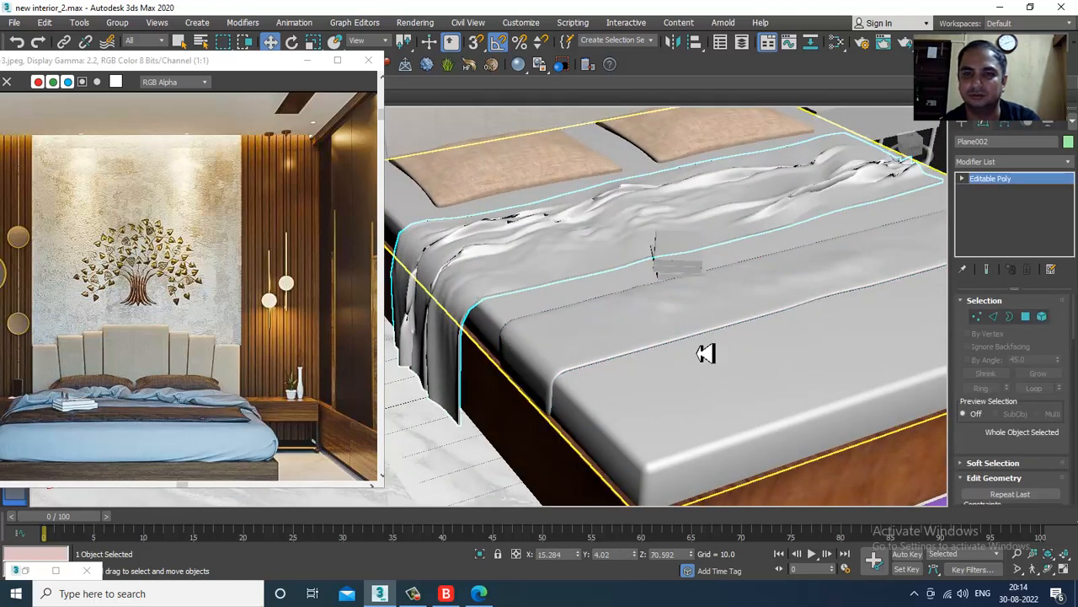
click(733, 434)
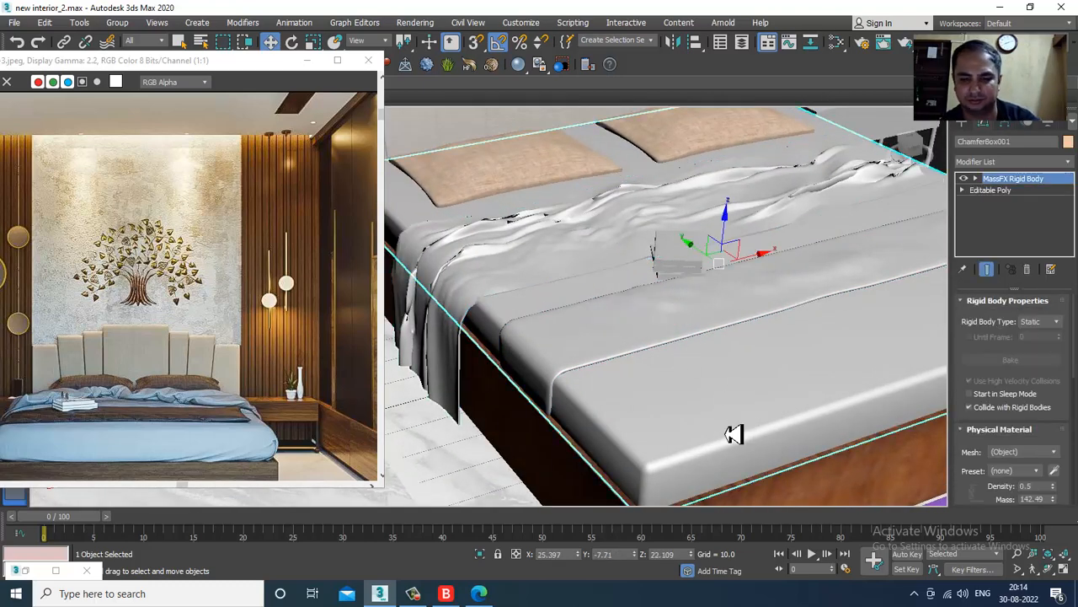
key(m)
middle_drag(509, 292, 519, 246)
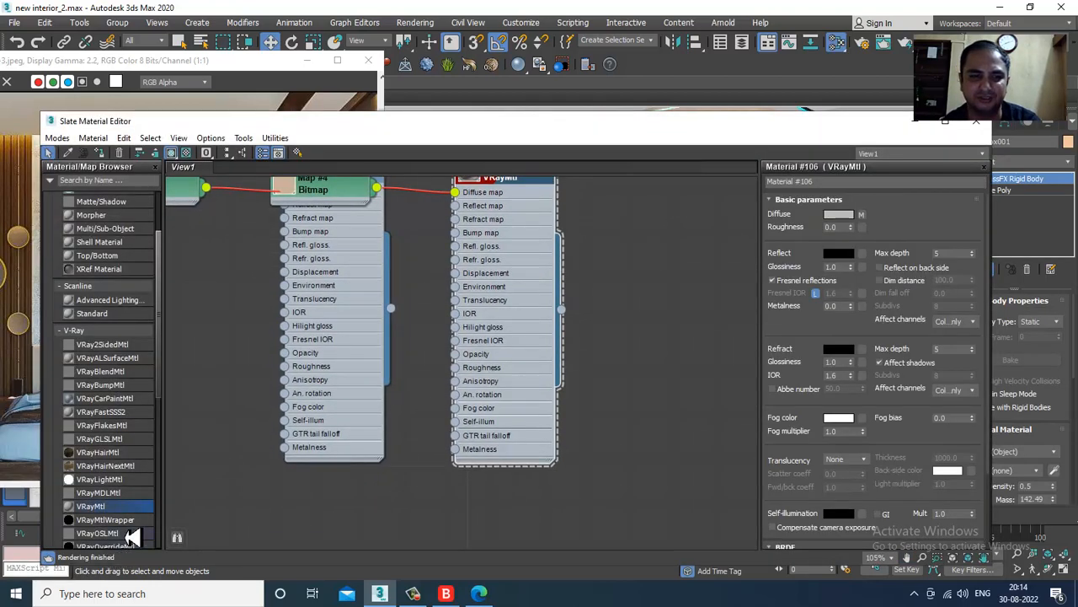
drag(135, 512, 379, 511)
middle_drag(541, 389, 553, 241)
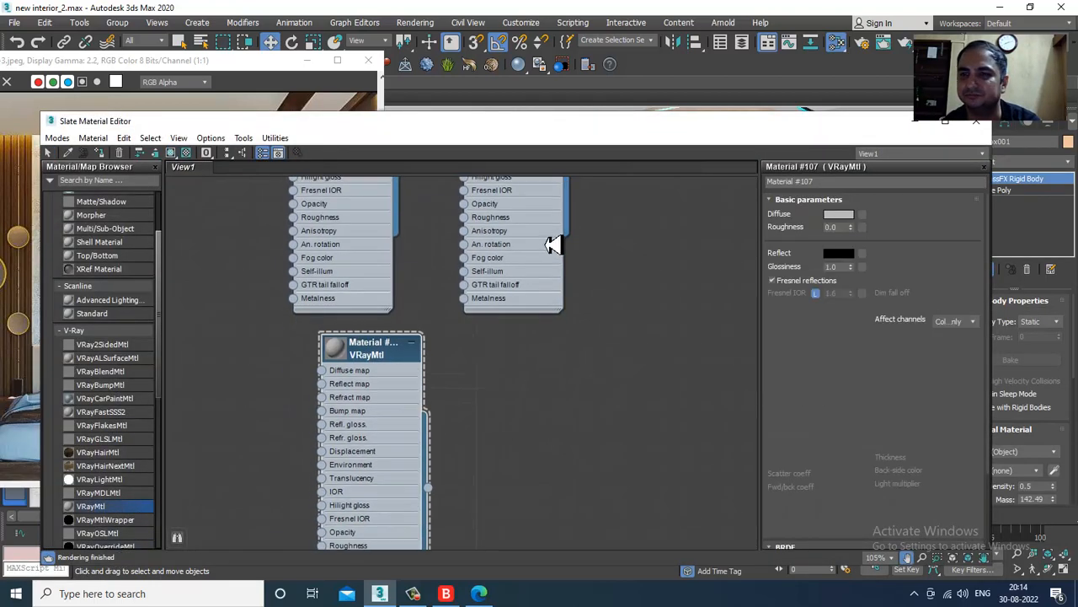
Load the texture-fabric-white-mattress bitmap as the new VRayMtl's diffuse map and assign the material to the mattress, showing it in the viewport.
click(862, 216)
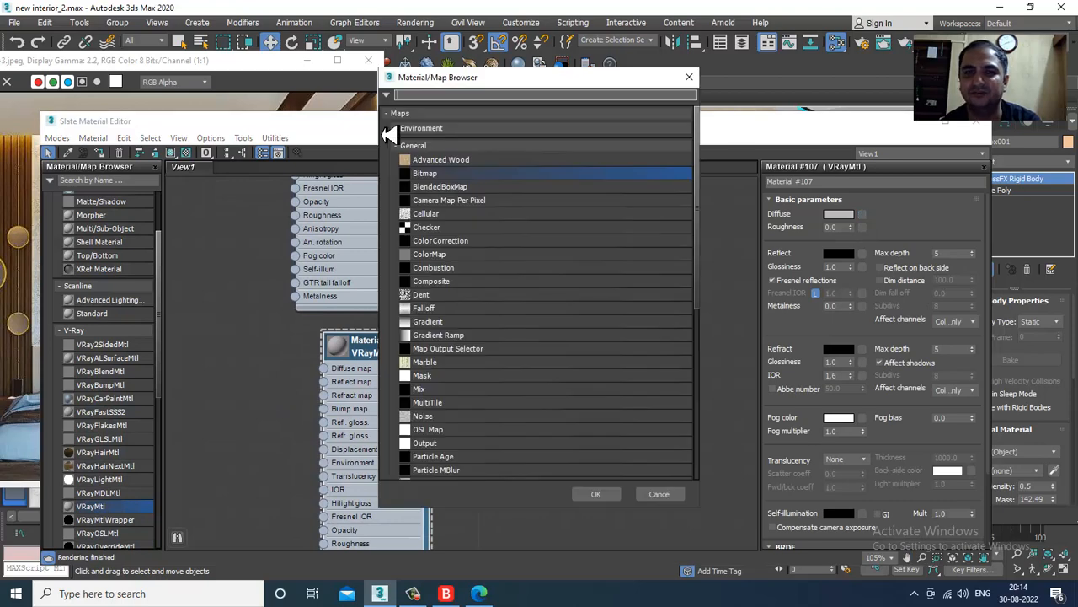
double_click(469, 179)
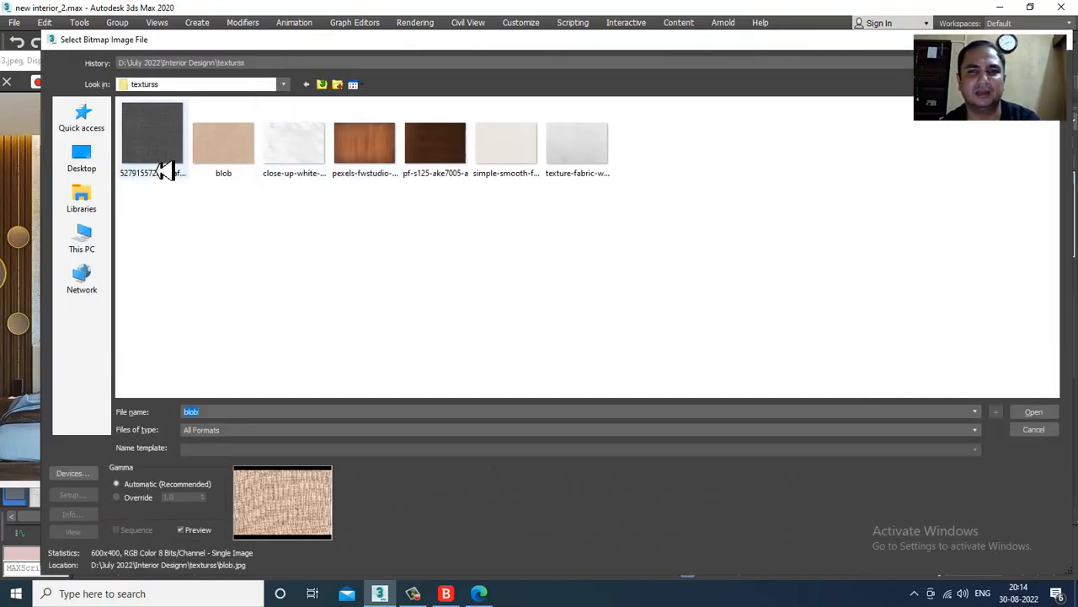
double_click(611, 158)
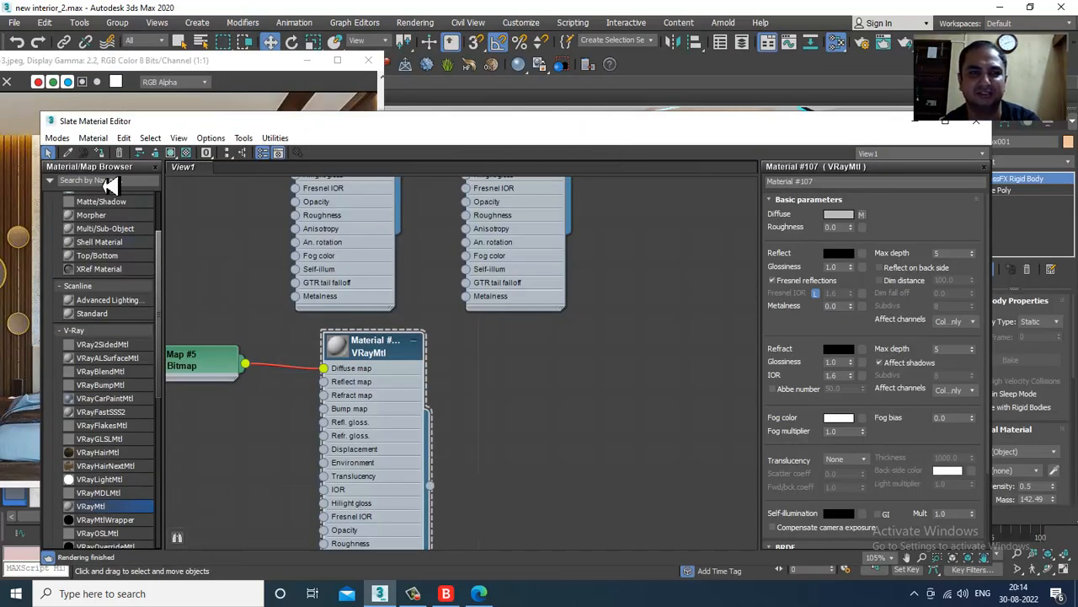
click(915, 121)
scroll(752, 371, down, 1)
middle_drag(750, 370, 709, 361)
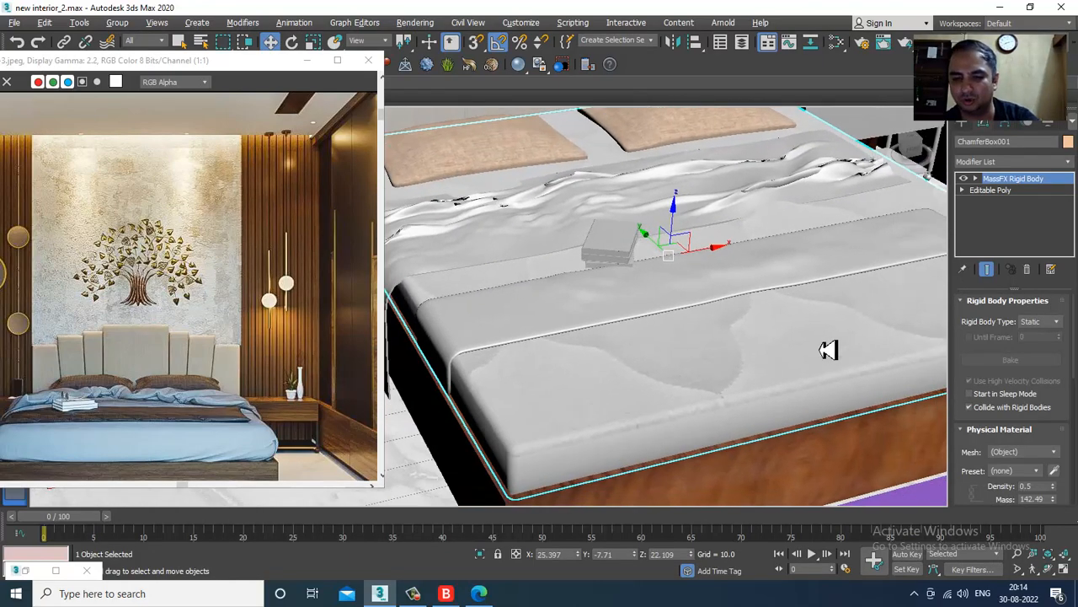
Set the U and V tiling of the mattress material's diffuse bitmap to 5.
key(m)
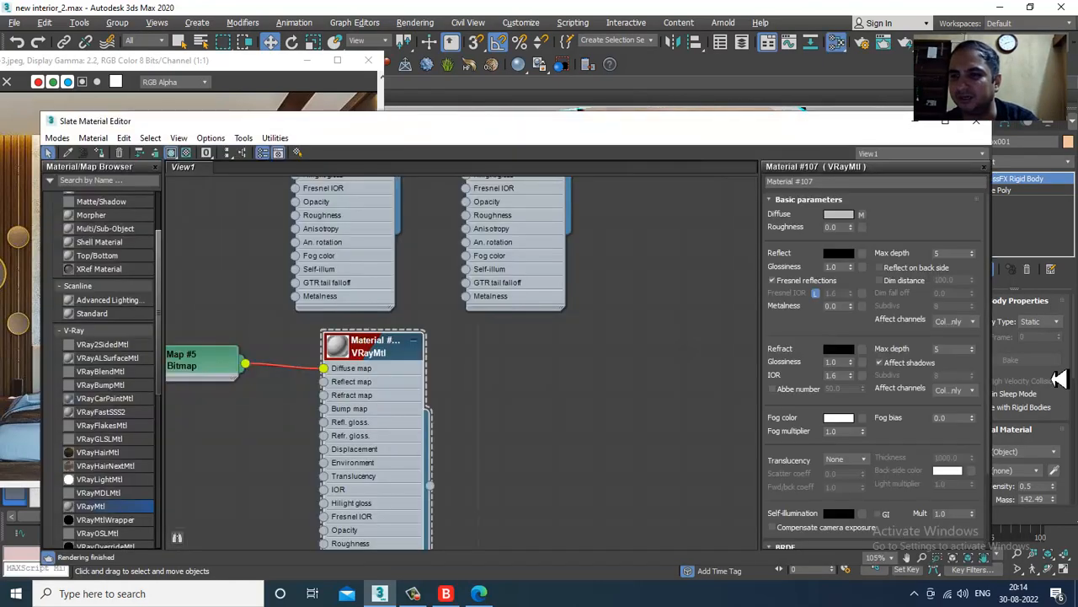
click(862, 215)
drag(678, 123, 276, 153)
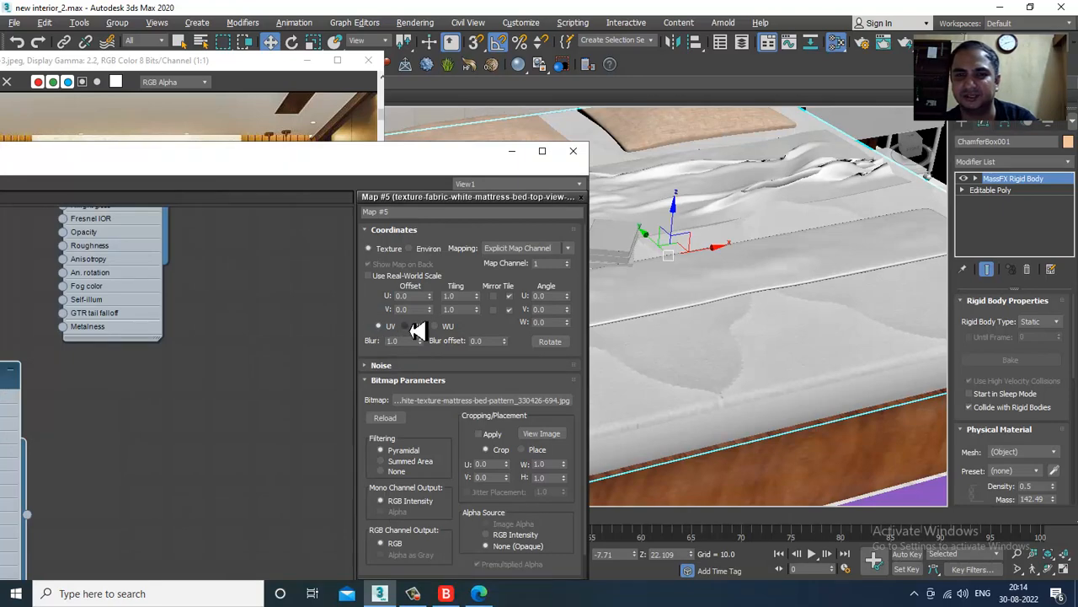
key(Tab)
text(5)
key(Return)
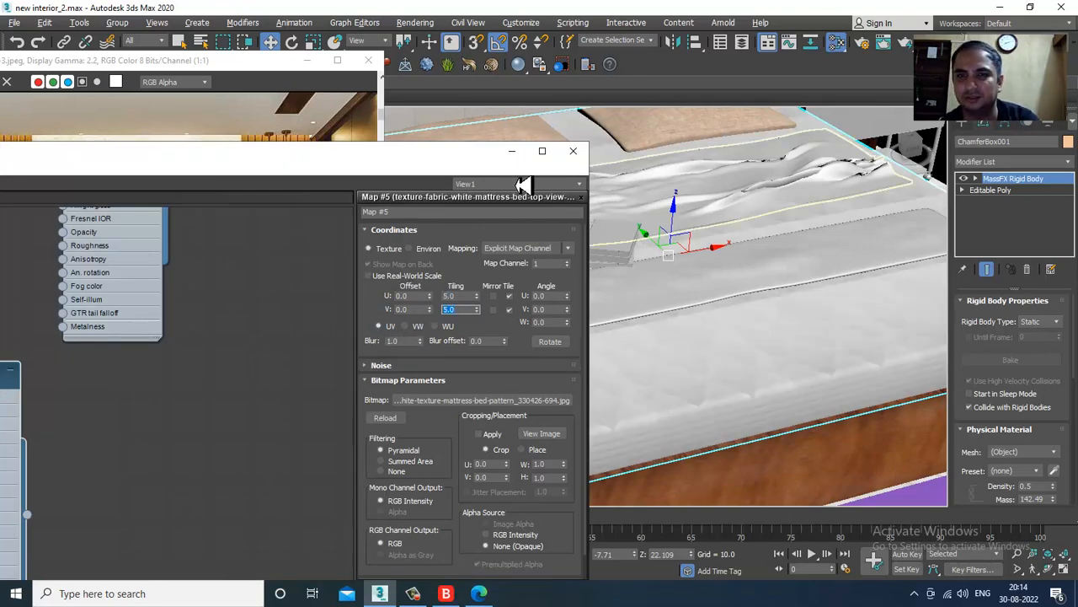
click(511, 151)
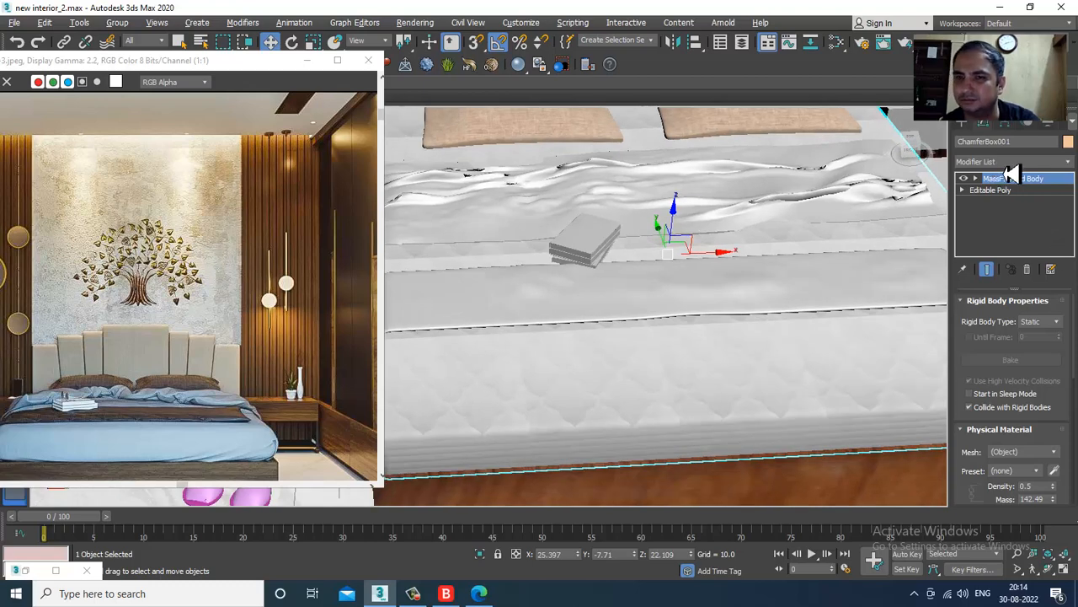
Apply a UVW Map modifier with Box mapping to the mattress and raise the mapping height to about 84.7.
click(1011, 162)
scroll(1019, 299, down, 5)
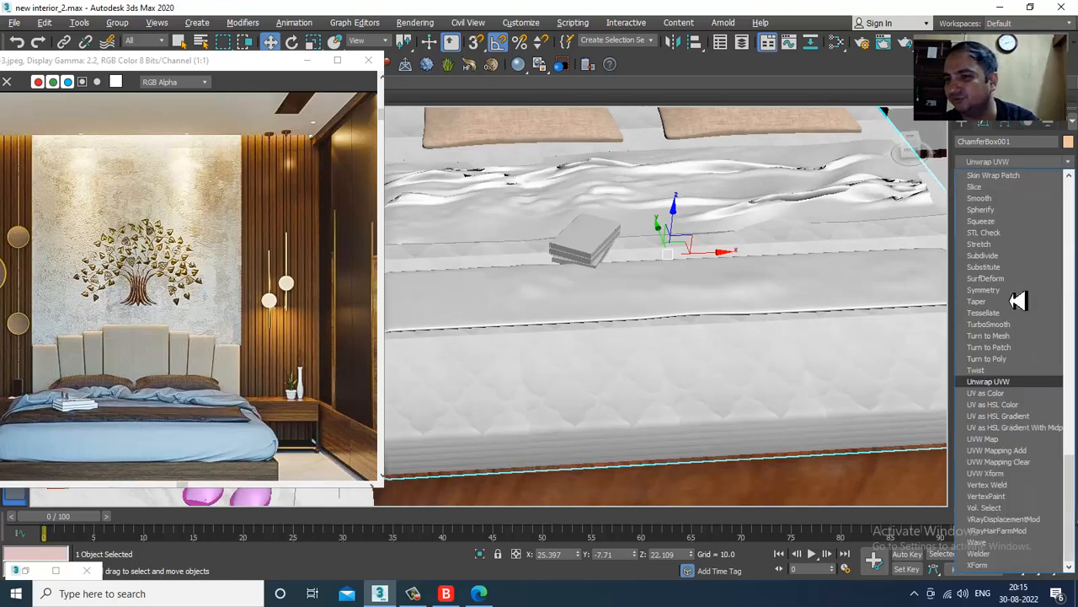
click(1021, 442)
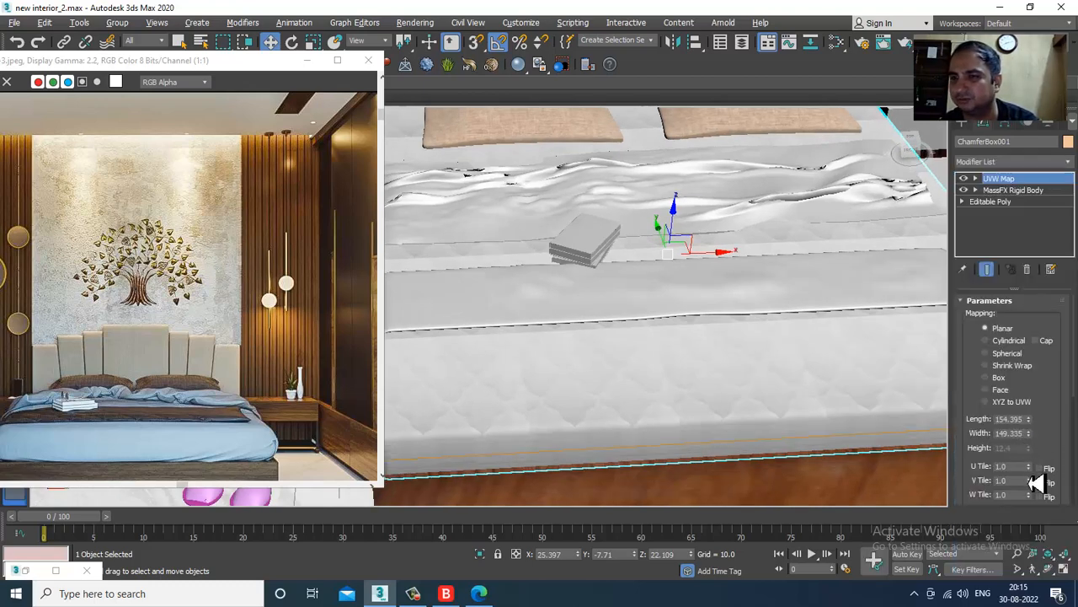
click(997, 378)
drag(1028, 448, 1011, 162)
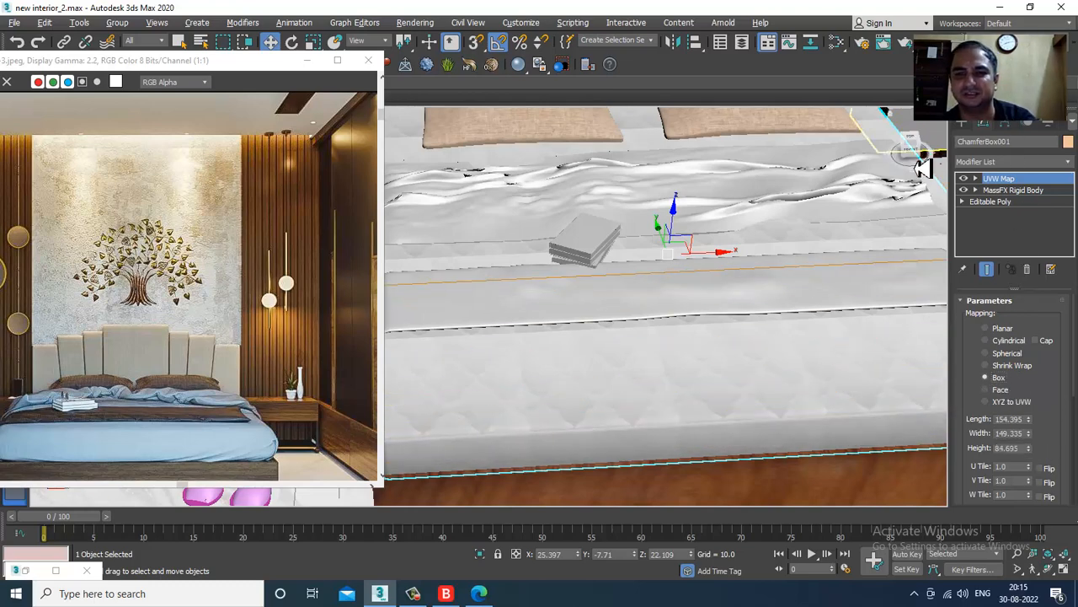
Select the draped blanket and the bed runner together and add a new VRayMtl beside the mattress material's node.
alt+middle_drag(792, 289, 751, 352)
click(645, 272)
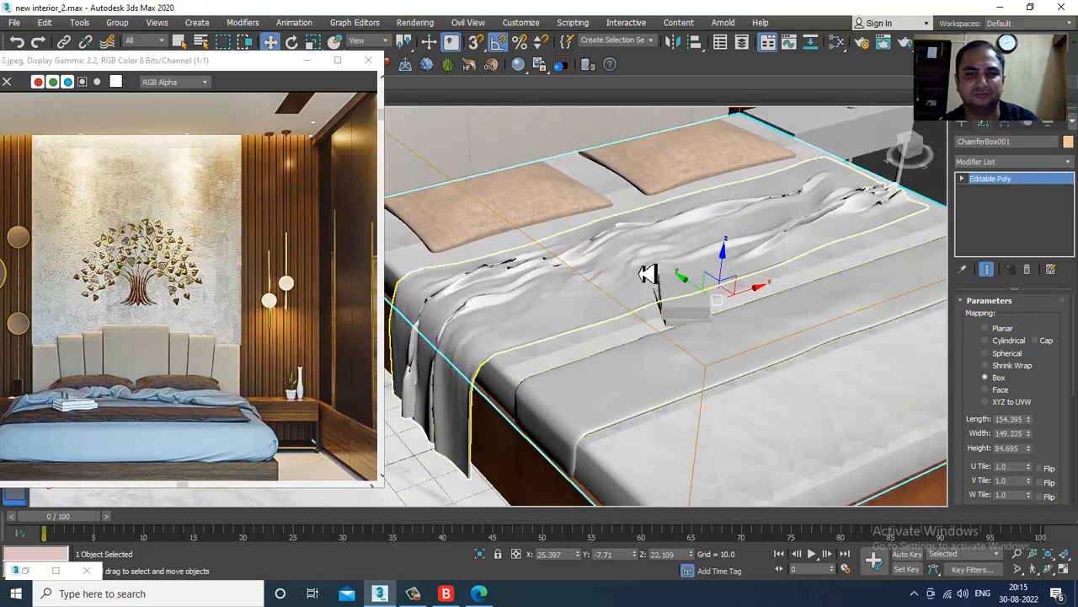
ctrl+click(654, 368)
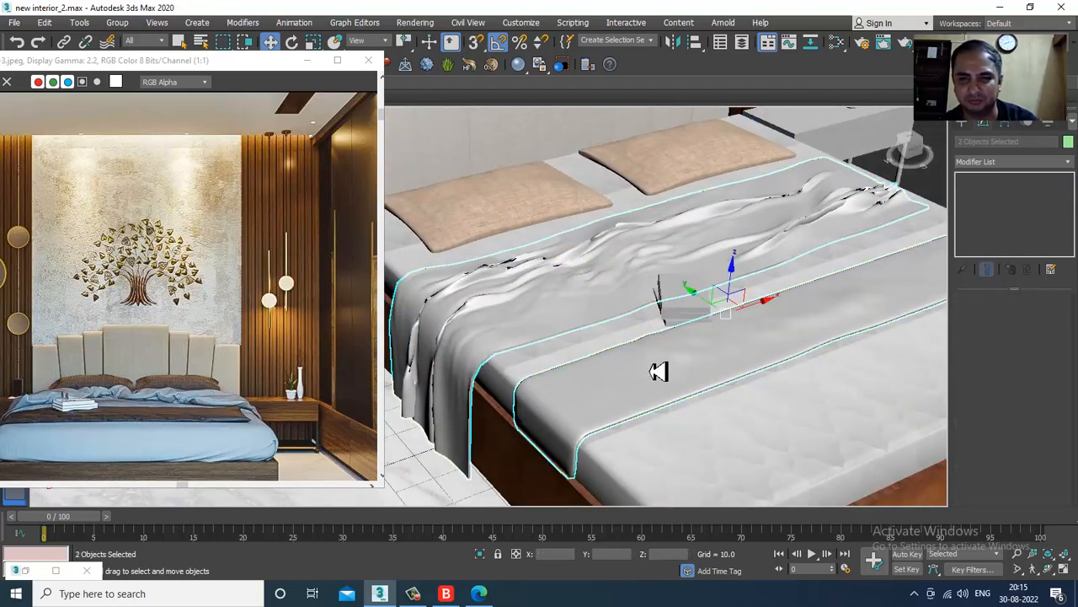
key(m)
drag(168, 160, 575, 50)
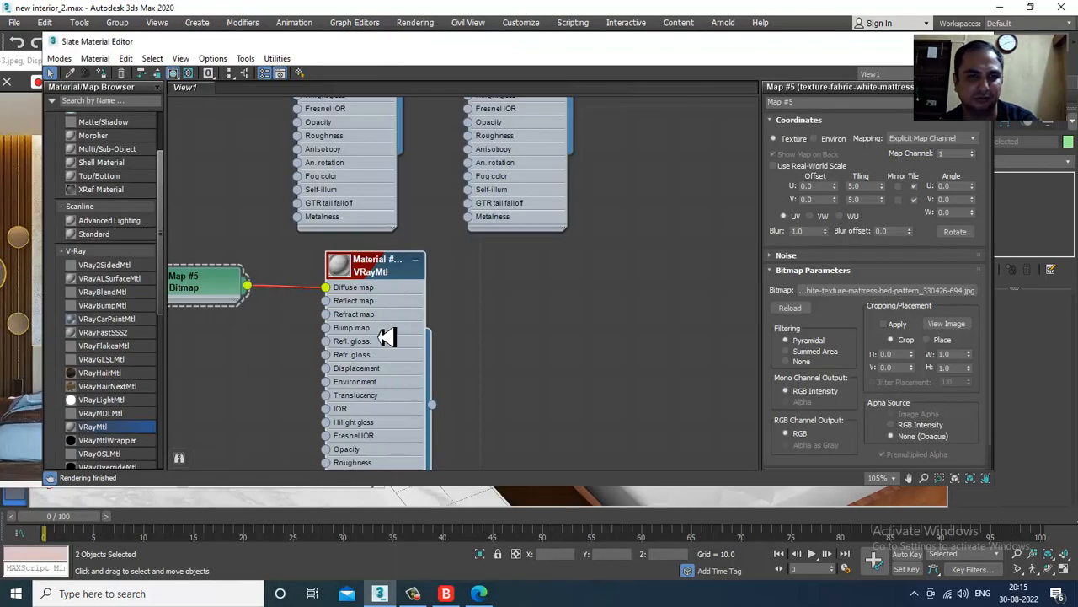
middle_drag(373, 336, 430, 163)
drag(570, 227, 643, 128)
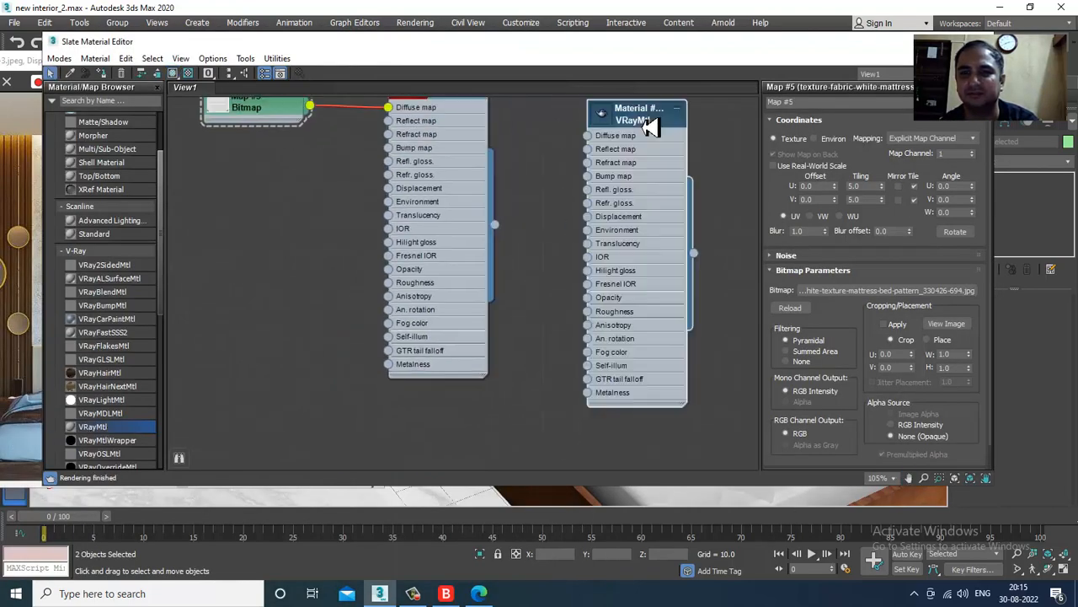
Load the dark grey fabric bitmap starting with 527915572edceaf as the new VRayMtl's diffuse map and assign the material to the blanket and runner.
double_click(644, 127)
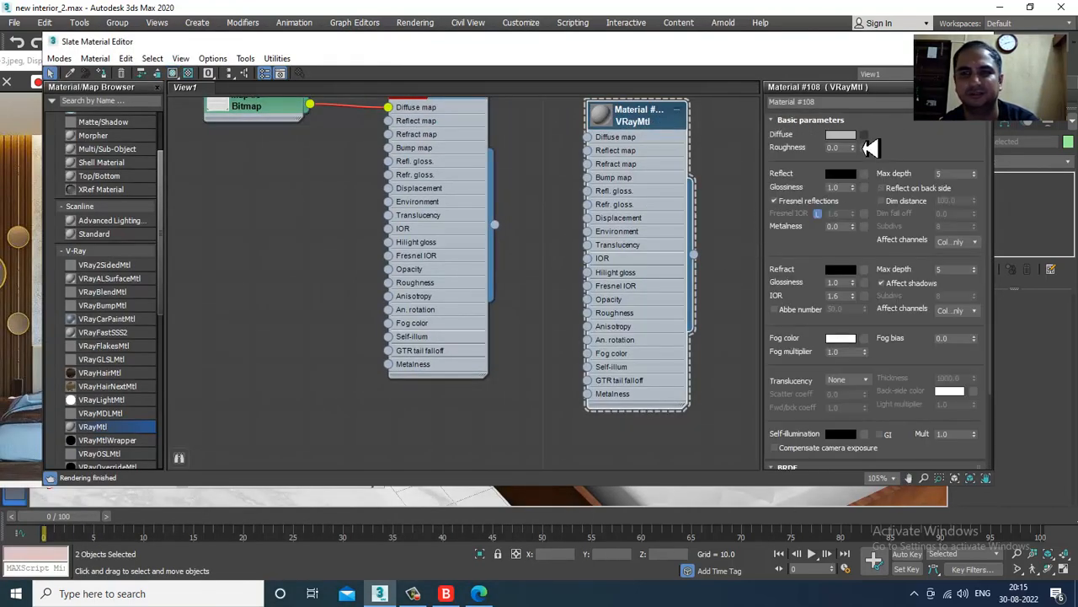
click(865, 137)
double_click(447, 174)
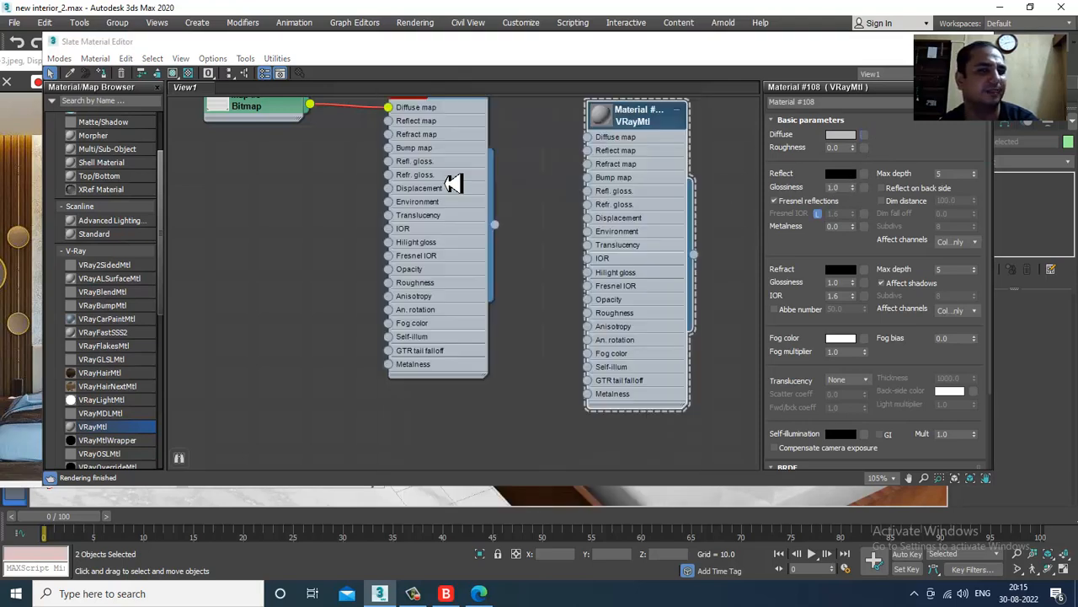
double_click(154, 145)
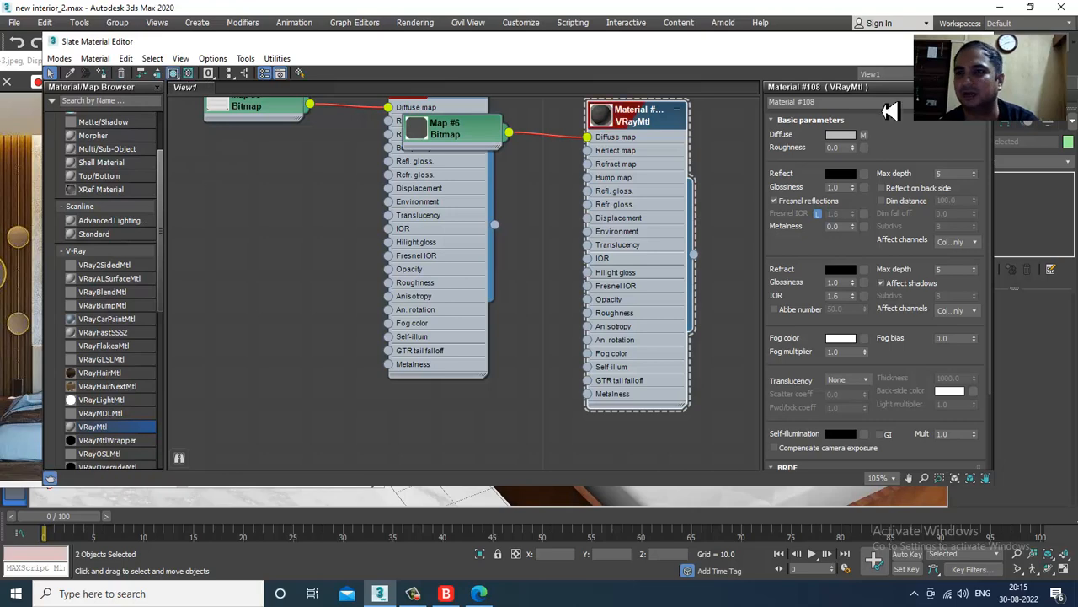
Apply a UVW Map modifier with Box mapping to the draped blanket.
click(906, 47)
click(680, 257)
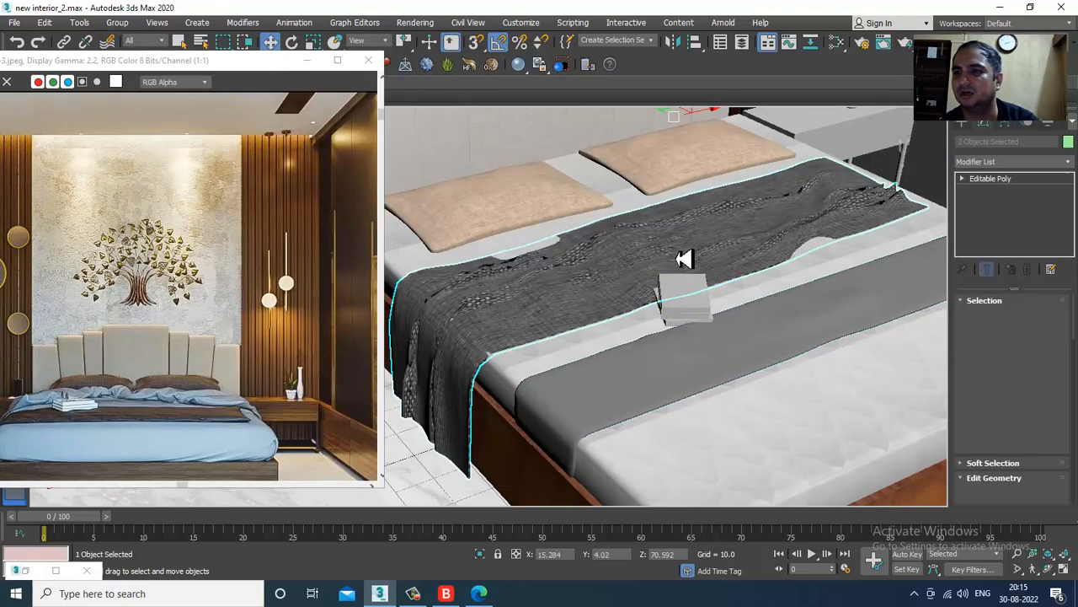
click(1011, 161)
key(u)
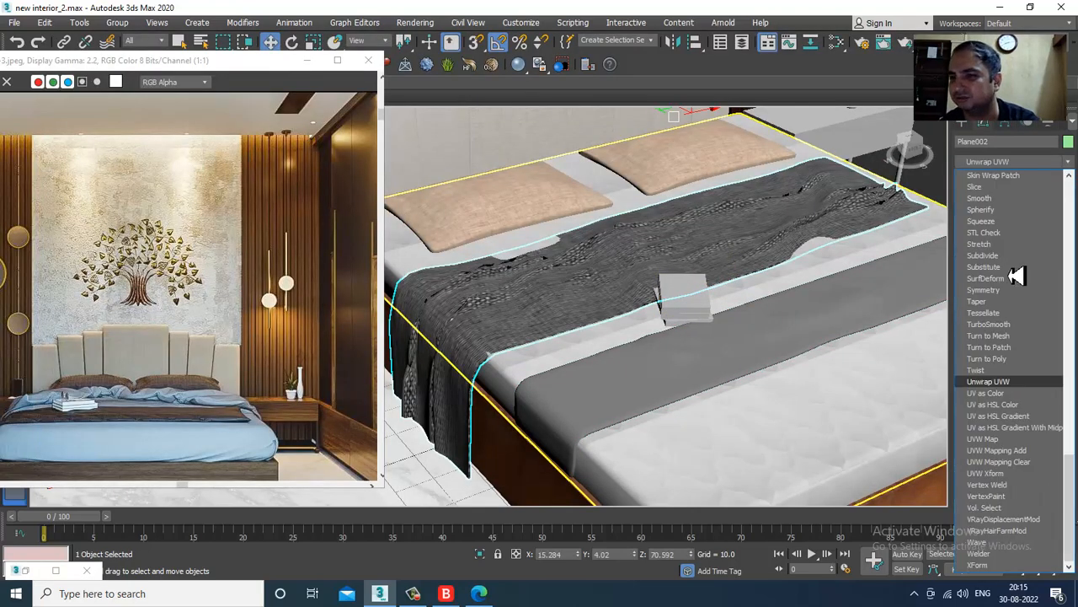
click(983, 439)
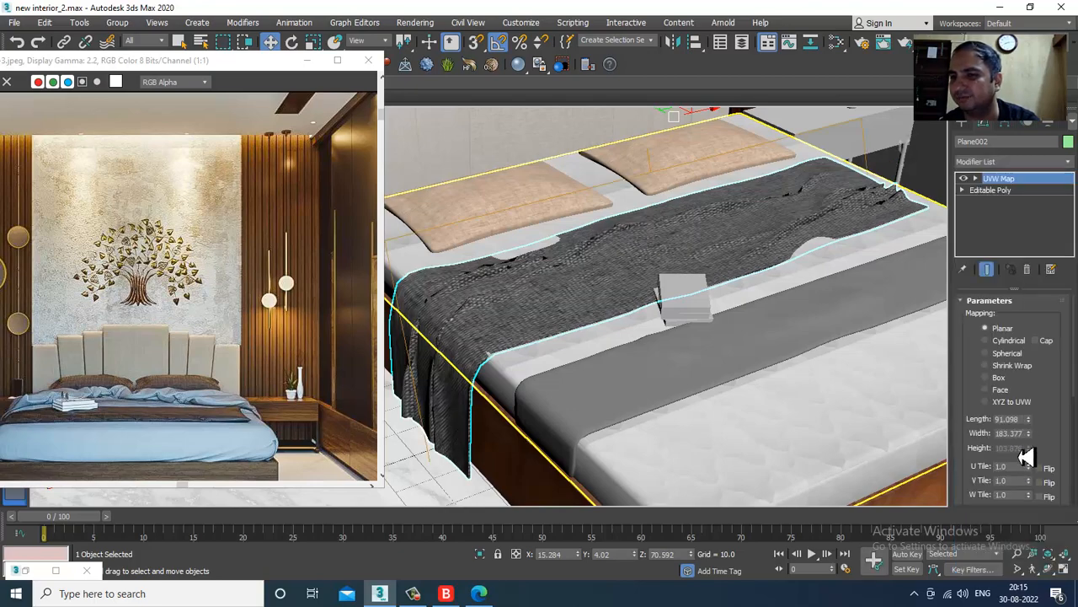
click(1005, 384)
Set the U and V tiling of the dark grey fabric bitmap to 3.
click(698, 380)
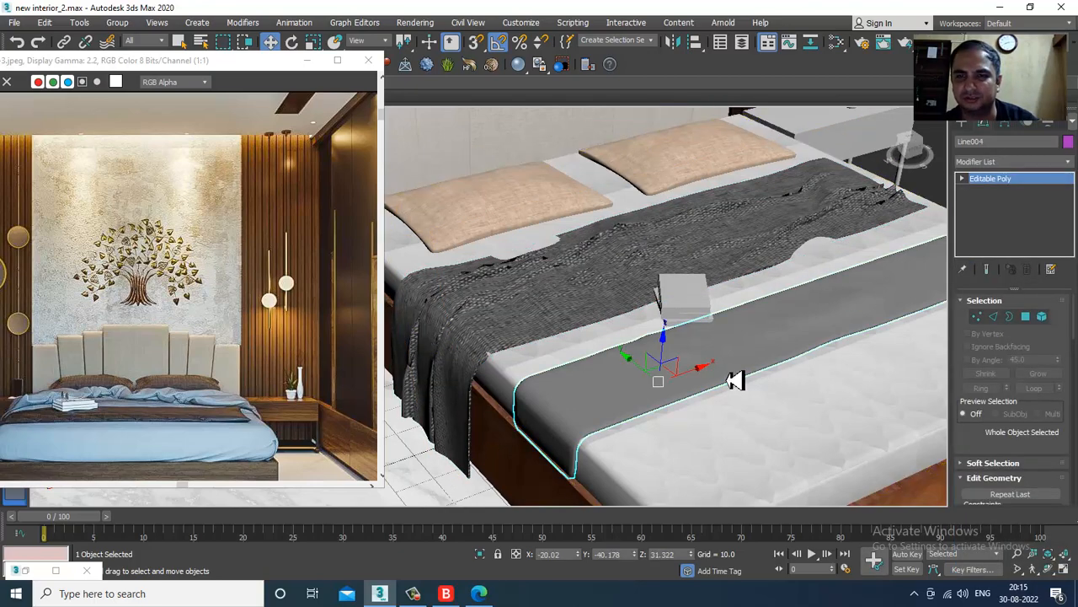
mouse_move(684, 300)
alt+middle_down()
mouse_move(767, 291)
mouse_move(687, 282)
alt+middle_up()
click(615, 253)
scroll(618, 303, up, 4)
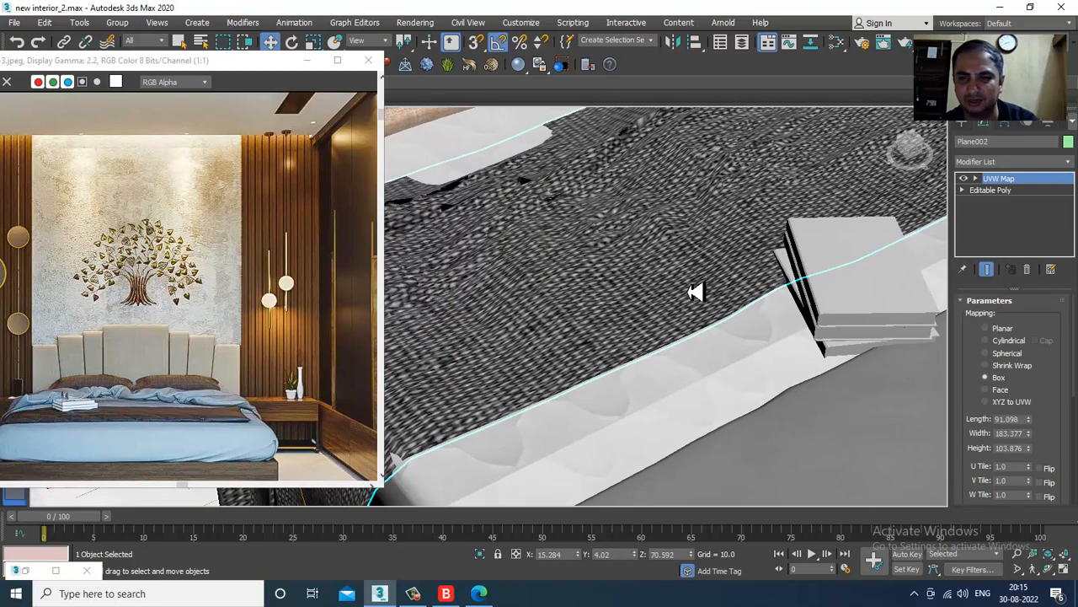
key(m)
click(864, 136)
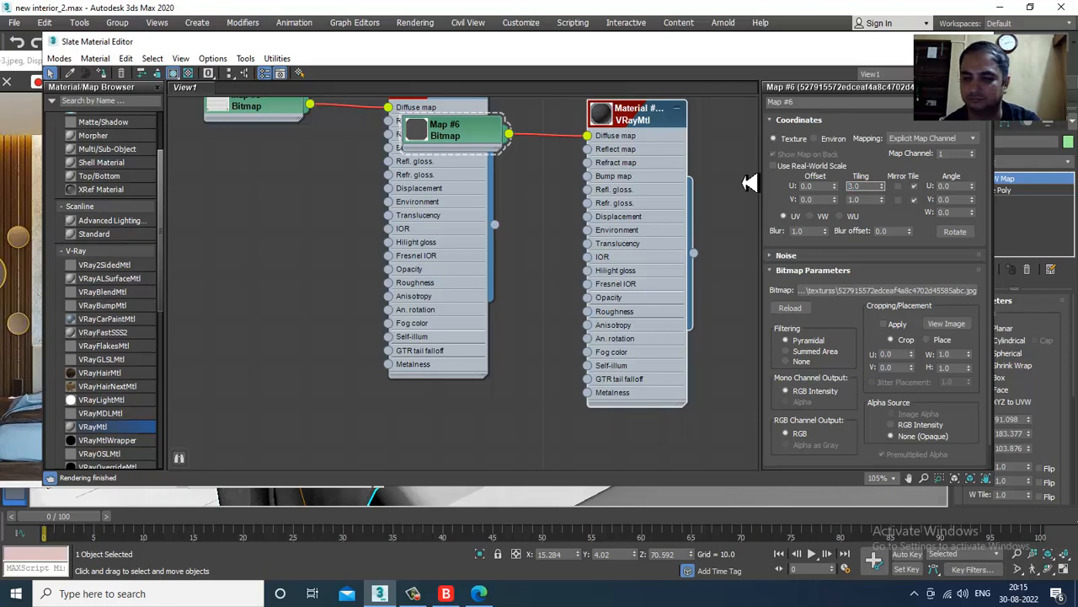
key(Tab)
text(3)
key(Return)
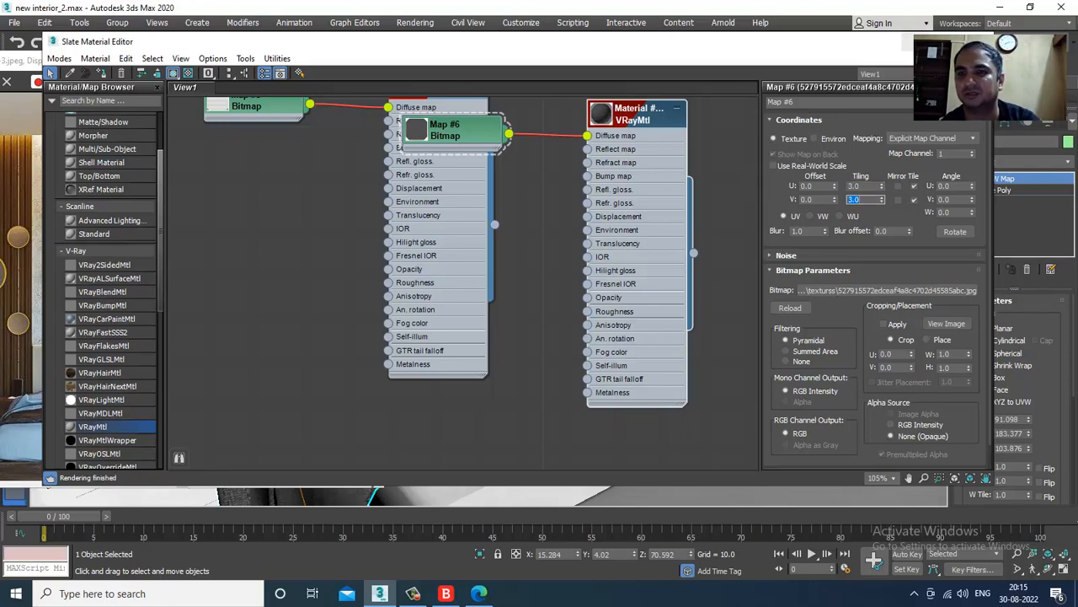
click(910, 42)
Apply a UVW Map modifier with Box mapping to the bed runner and raise the mapping height to about 103.4.
alt+middle_drag(691, 291, 679, 312)
click(703, 323)
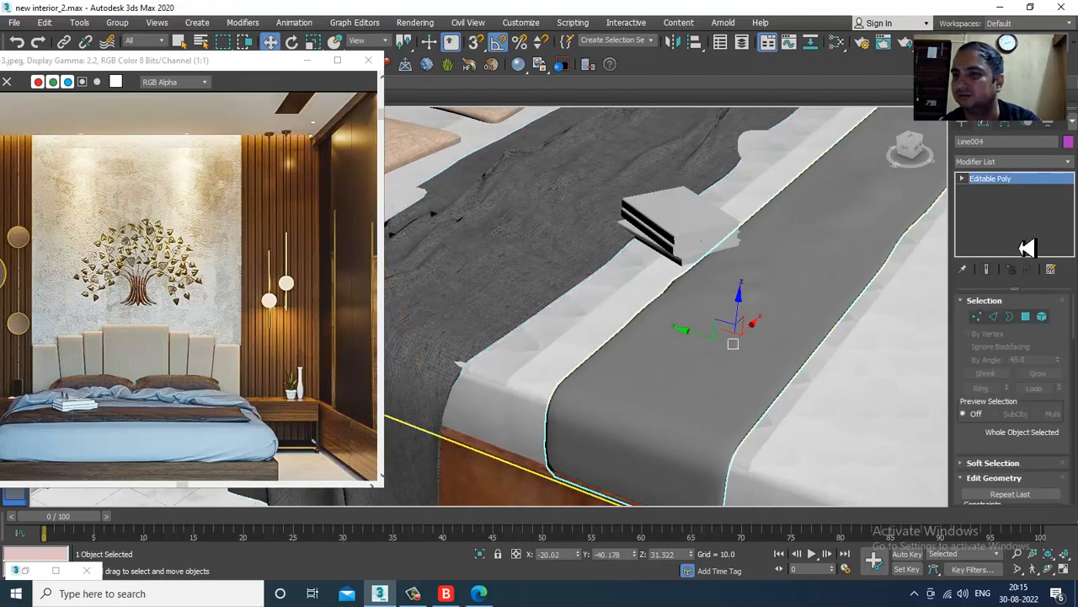
click(1001, 161)
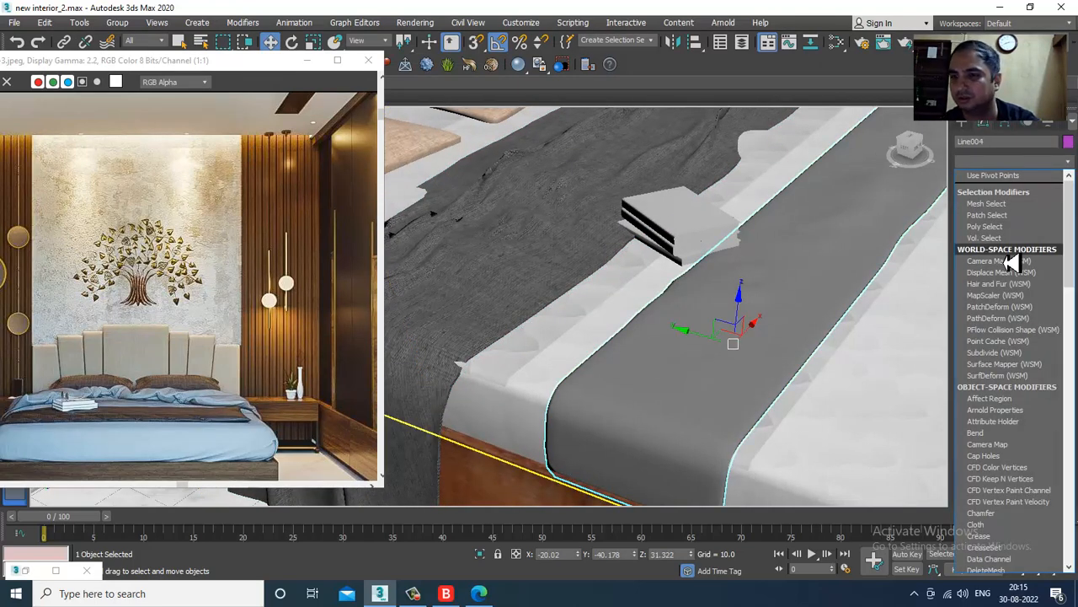
scroll(1009, 263, down, 10)
click(1013, 444)
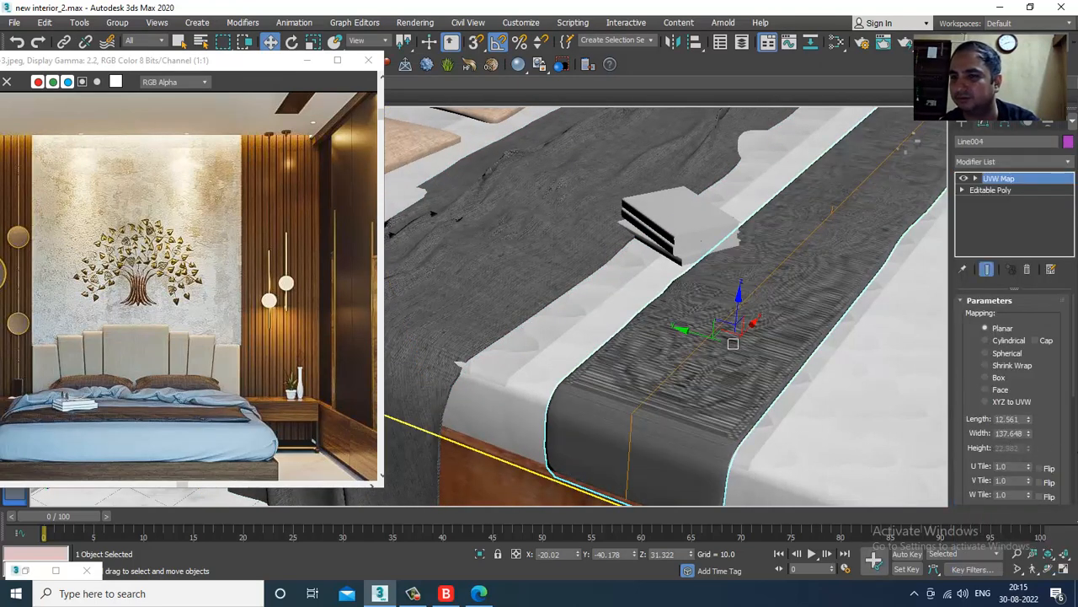
click(1001, 379)
middle_drag(895, 339, 862, 333)
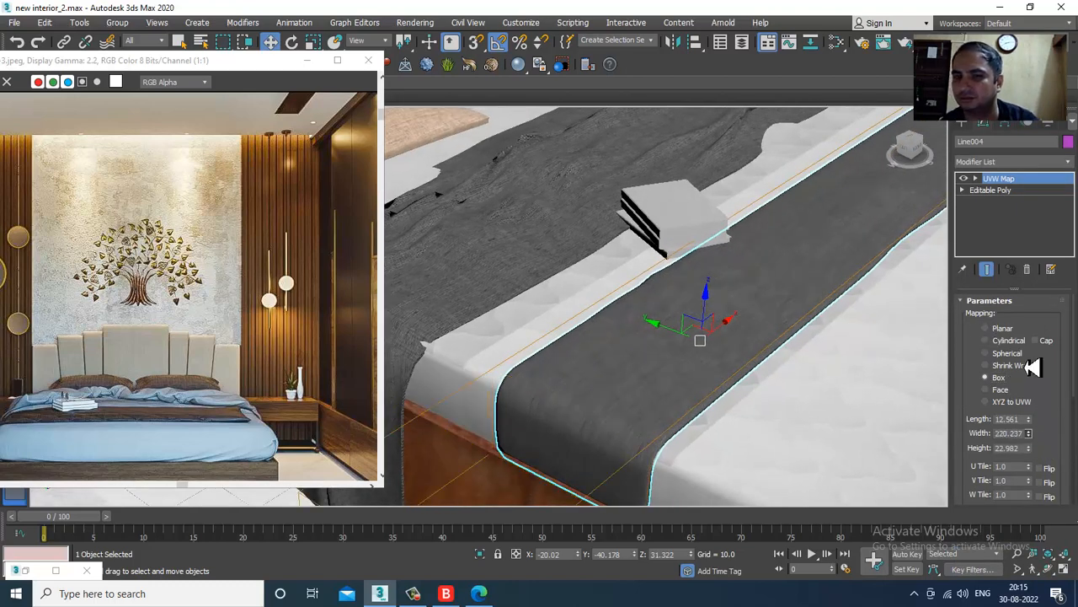
drag(1028, 419, 982, 217)
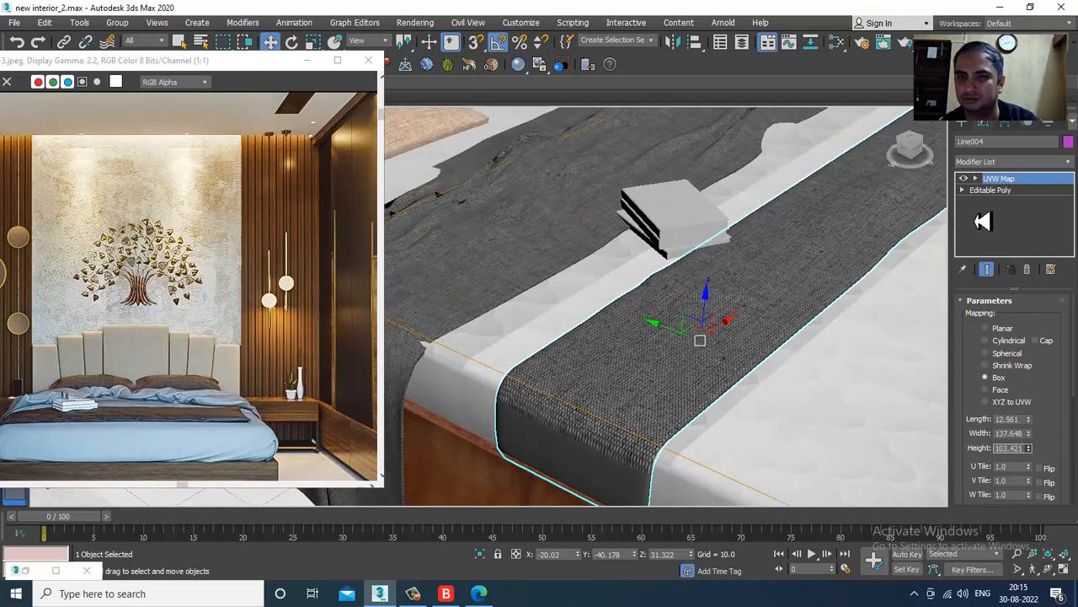
Increase the length of the draped blanket's box mapping to about 247.8.
alt+middle_drag(664, 256, 699, 270)
click(500, 265)
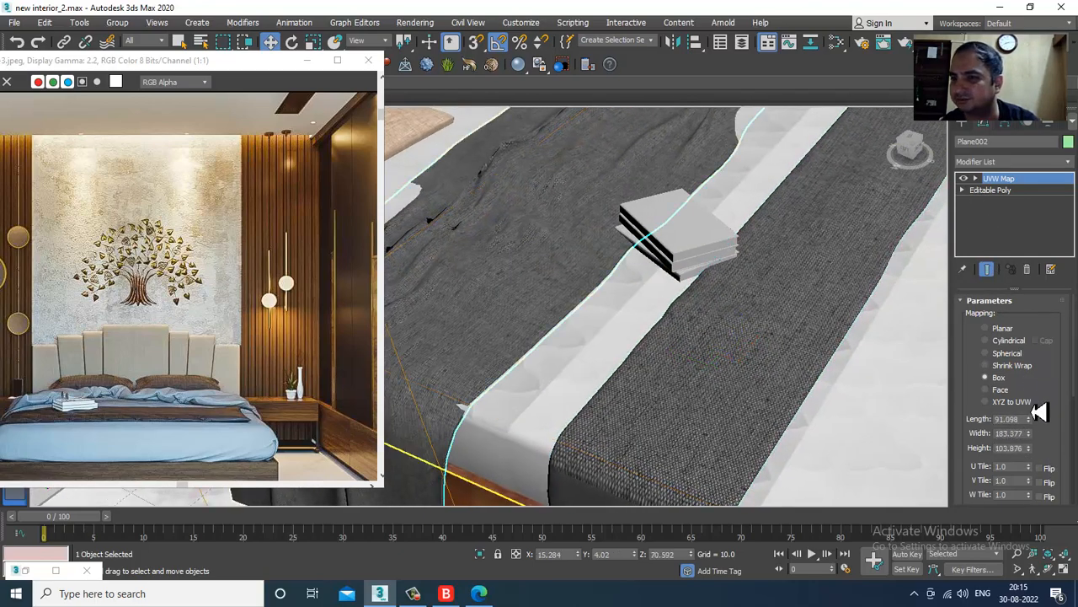
drag(1036, 462, 1042, 304)
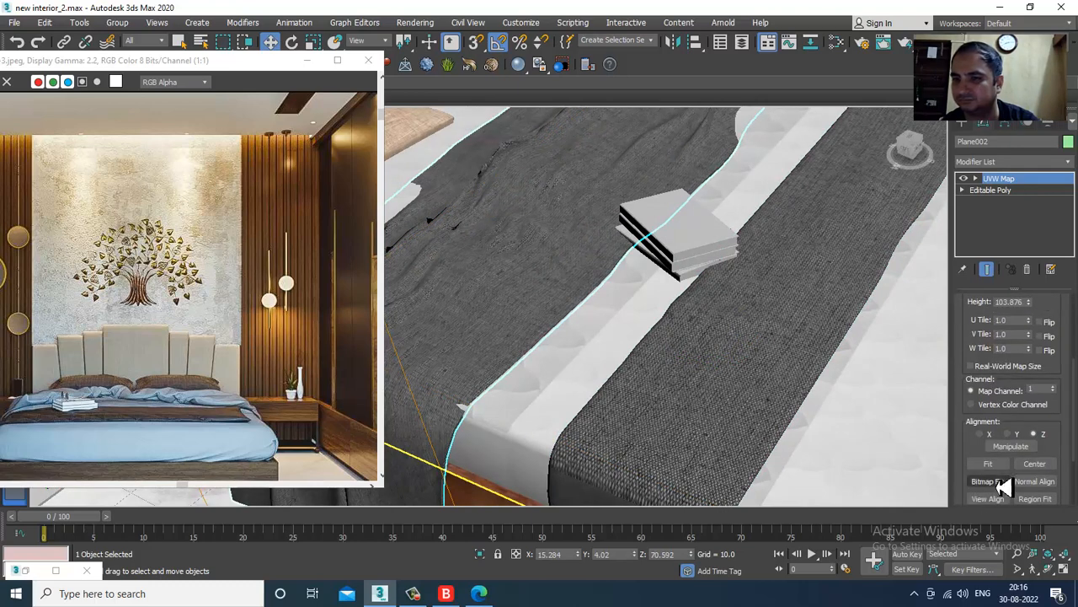
drag(1055, 370, 871, 332)
right_click(1025, 368)
alt+middle_drag(788, 341, 726, 376)
Examine the textured bed and surrounding room from several distances and angles against the reference image, shifting the image window aside.
scroll(708, 337, down, 4)
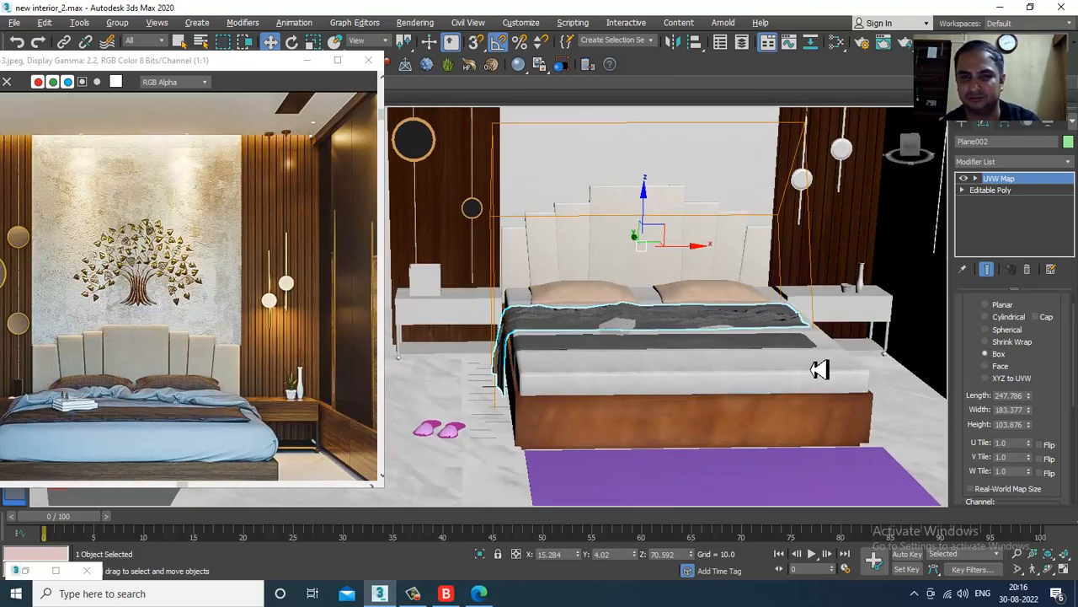
scroll(794, 374, down, 3)
alt+middle_drag(793, 374, 653, 392)
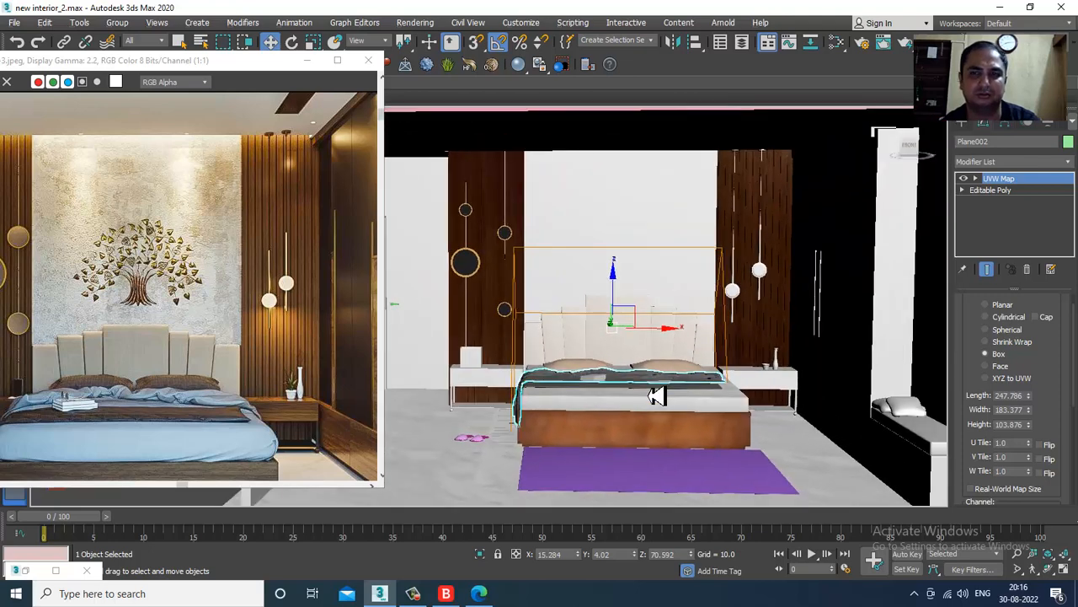
scroll(679, 281, up, 3)
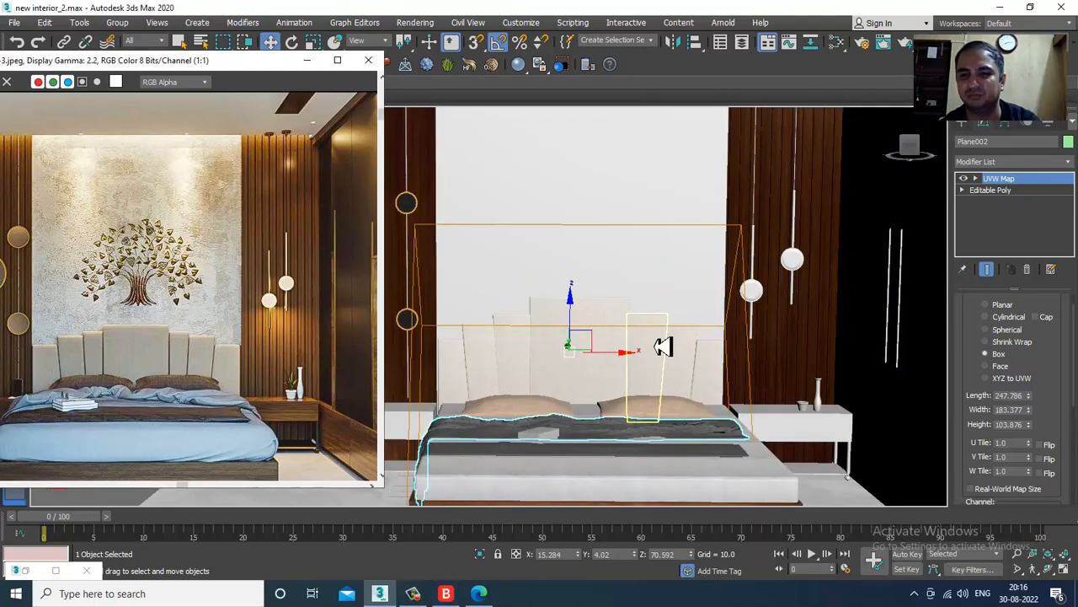
middle_drag(663, 346, 683, 330)
alt+middle_drag(679, 367, 645, 381)
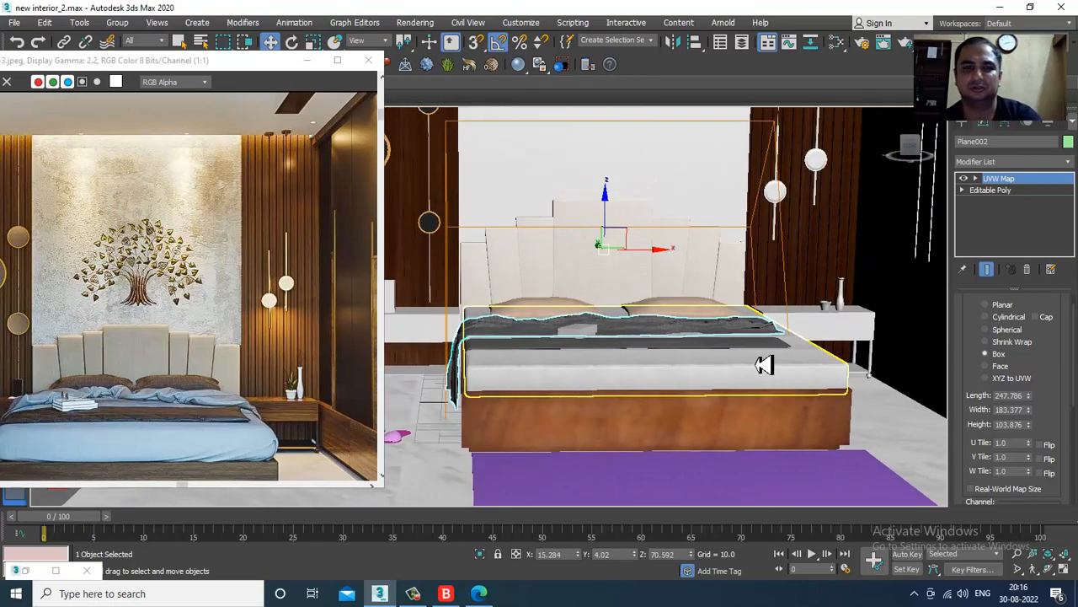
middle_drag(764, 365, 777, 390)
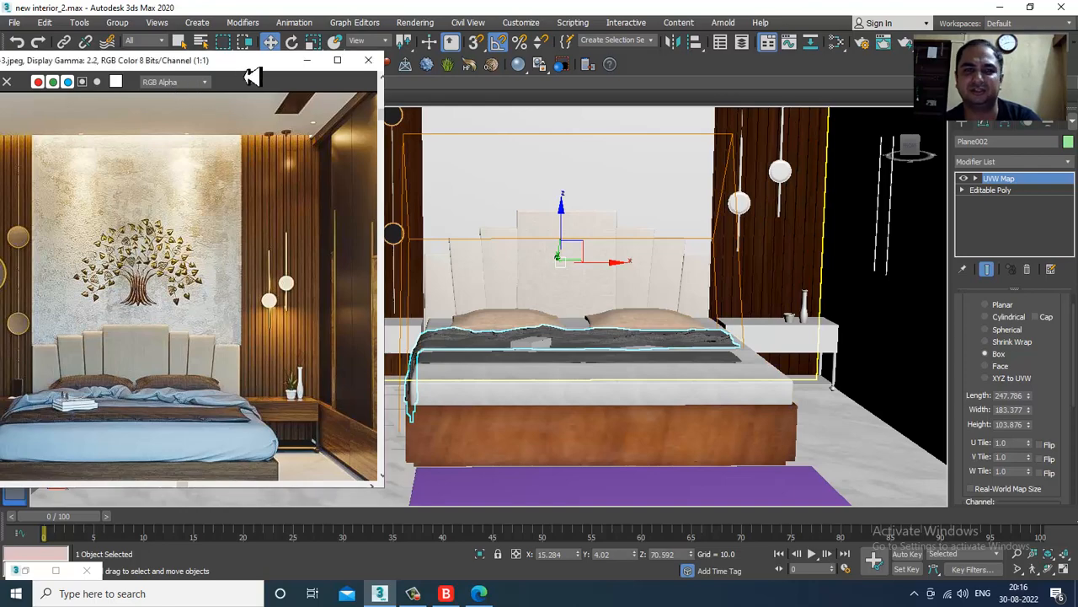
drag(252, 66, 160, 68)
scroll(678, 235, down, 3)
alt+middle_drag(699, 244, 681, 245)
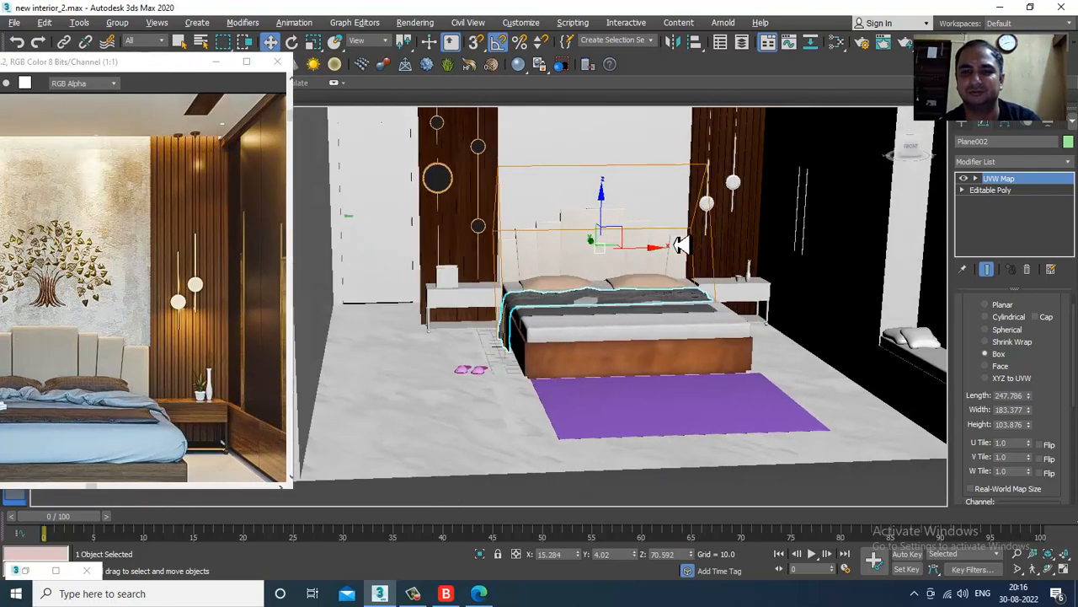
scroll(638, 282, up, 3)
scroll(650, 284, down, 3)
mouse_move(650, 284)
alt+middle_down()
mouse_move(644, 304)
mouse_move(641, 271)
alt+middle_up()
scroll(643, 304, up, 3)
scroll(640, 301, down, 3)
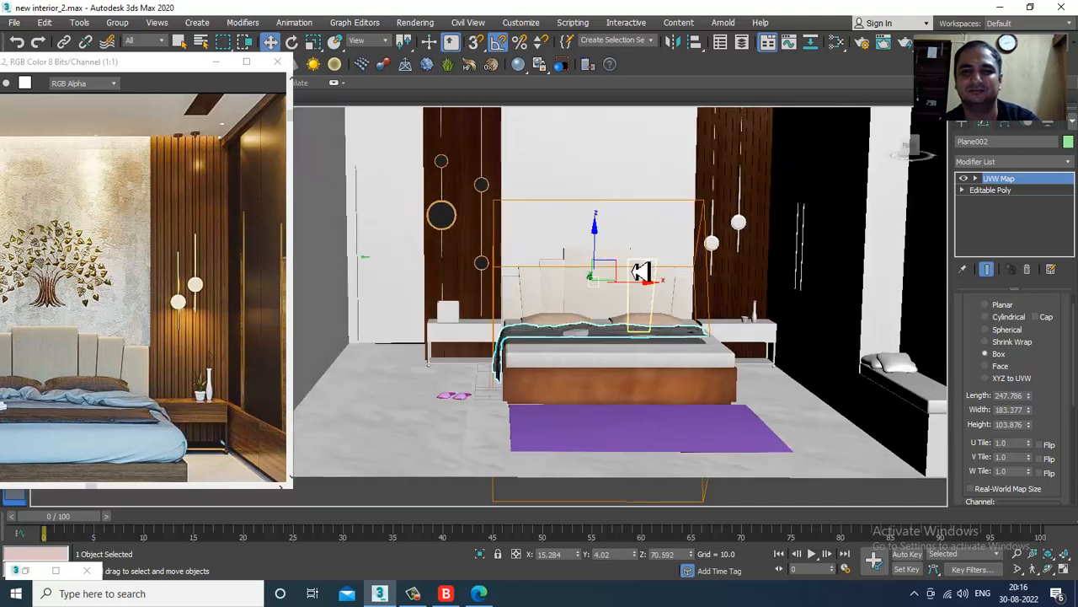
scroll(641, 271, up, 3)
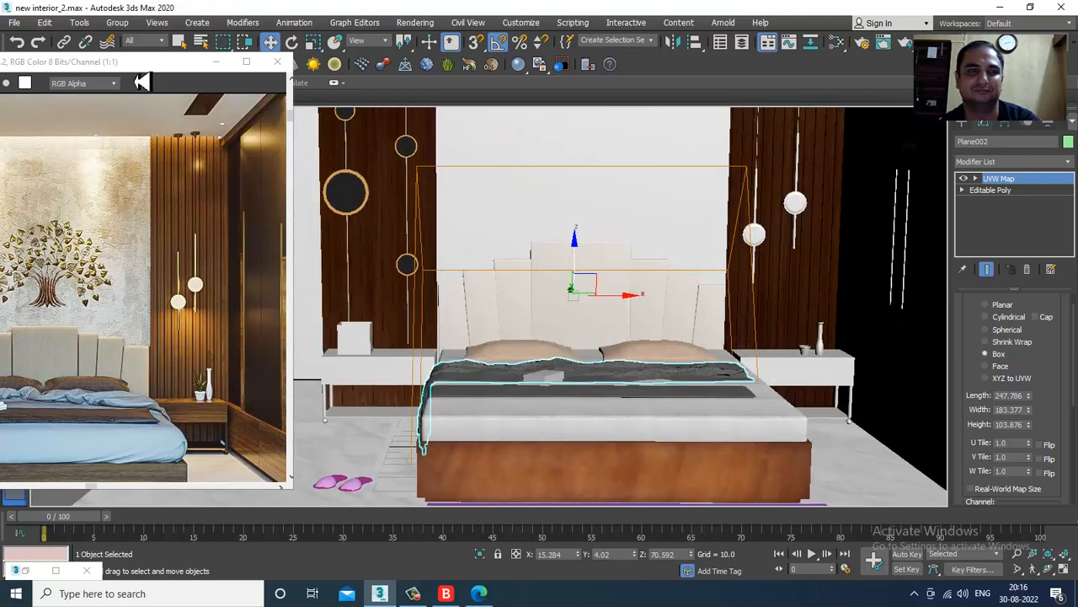
Move the reference image window clear of the viewport labels and open the perspective viewport's shading quality options.
drag(140, 63, 169, 251)
click(114, 116)
click(145, 150)
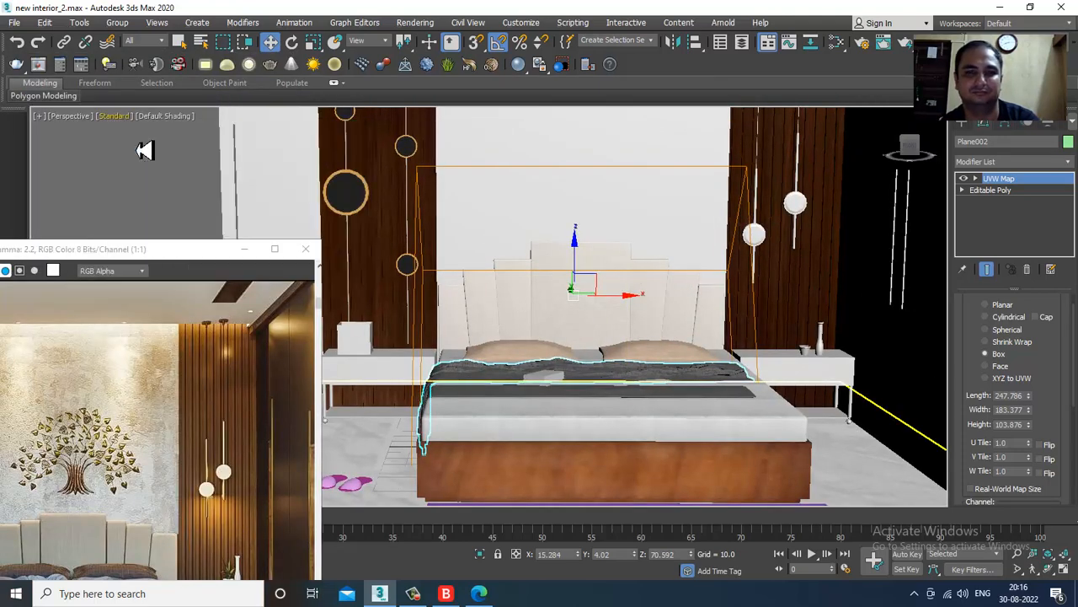